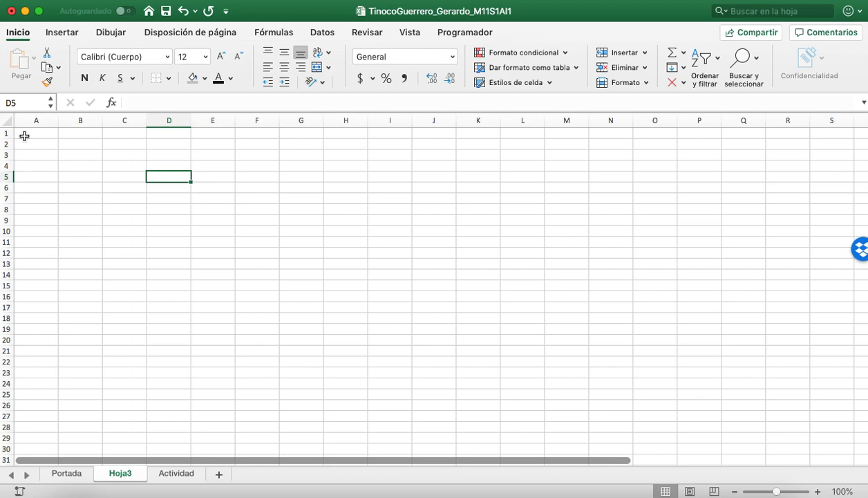
Enter "Si yo quiero escribir algo en Excel, puedo escribirlo en cualquier celda" in cell D5
type("Si yo quiero")
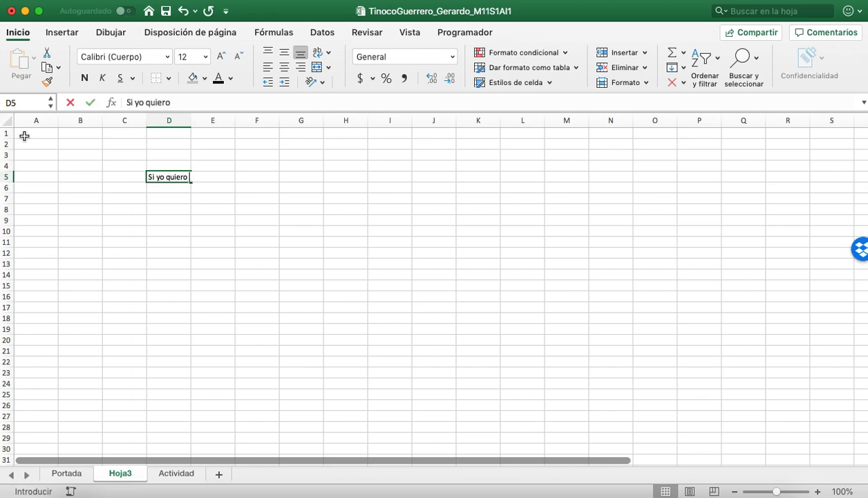
type(" escribir algo en ")
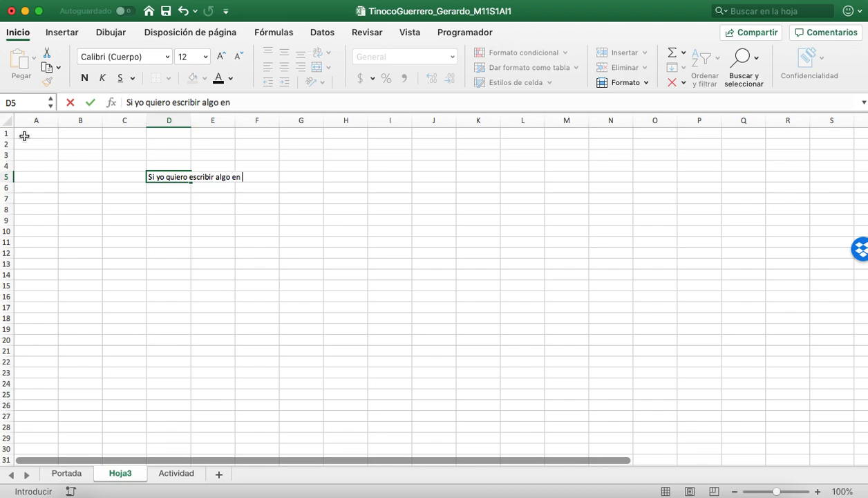
type("Excel, pue")
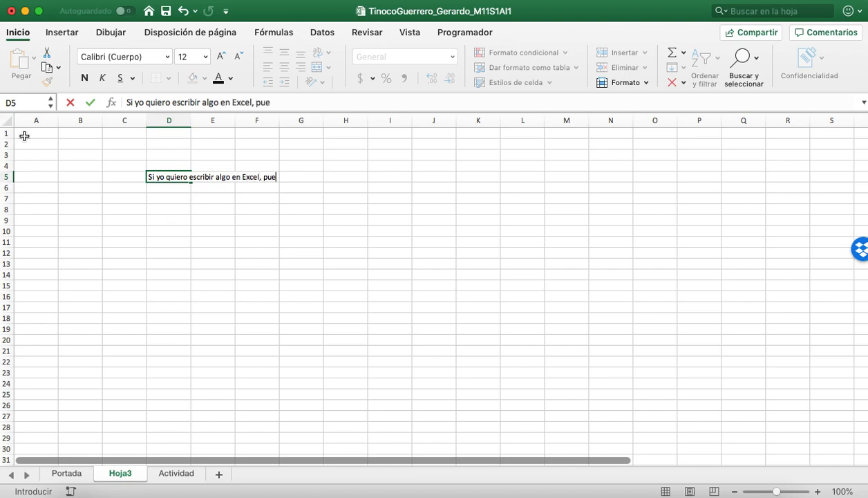
type("do escribirlo en cualquier celda")
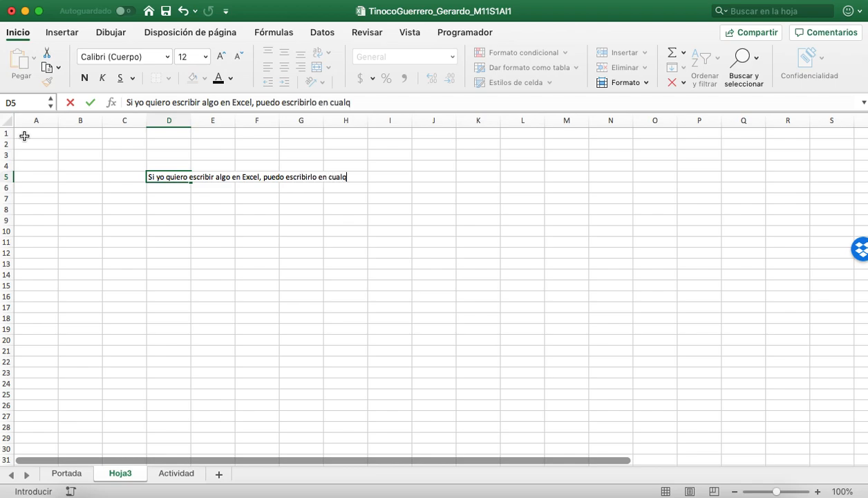
key("Return")
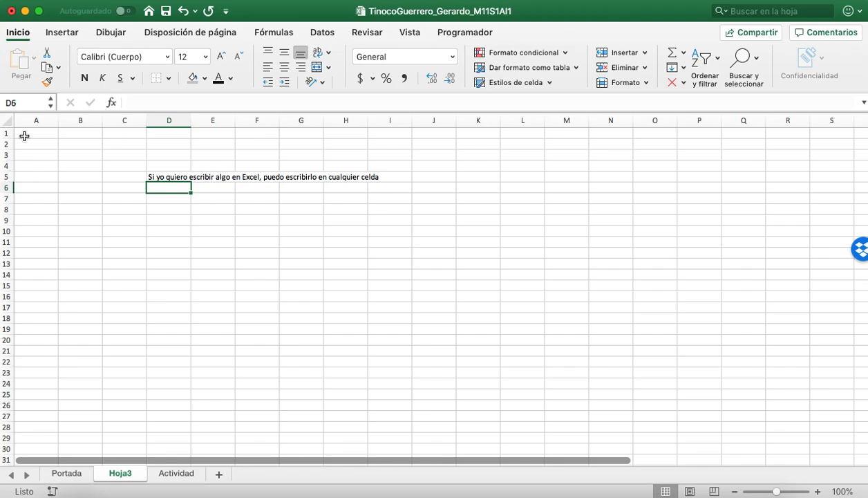
Enter "Esta es otra celda" in cell E5, beside the long sentence
key("Right")
key("Left")
key("Up")
key("Right")
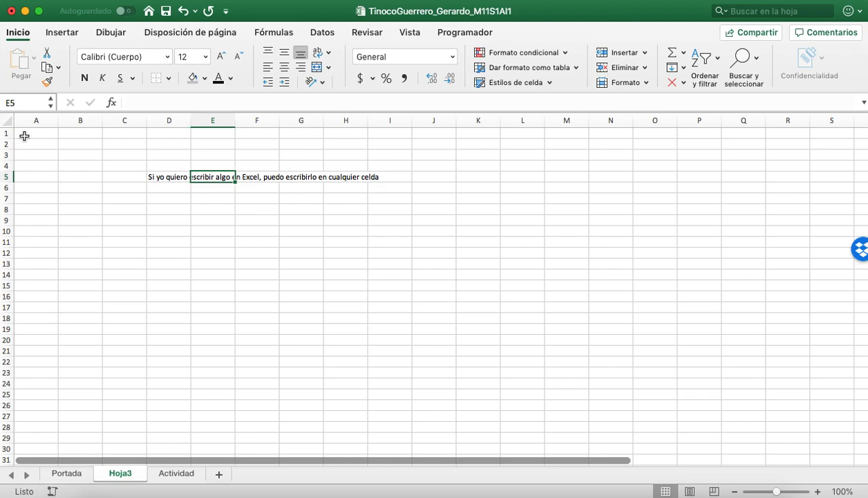
type("Esta es ")
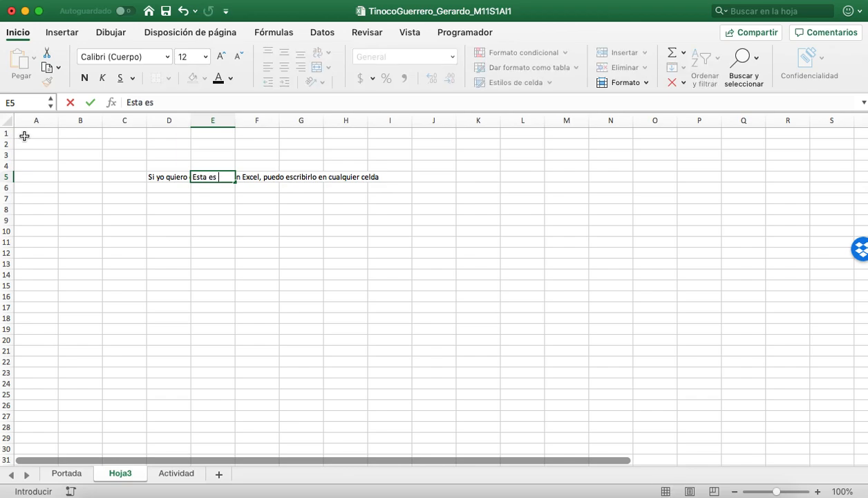
type("otra celda")
key("Return")
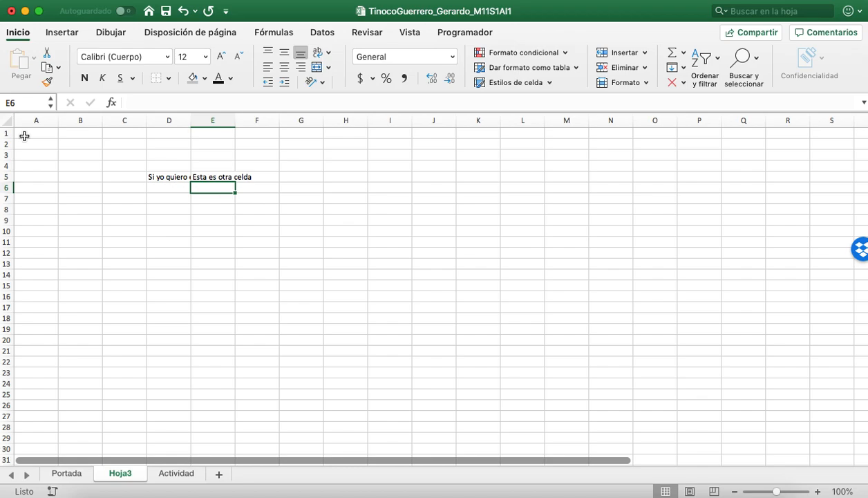
Examine the full contents of cell D5 in the formula bar
left_click(167, 177)
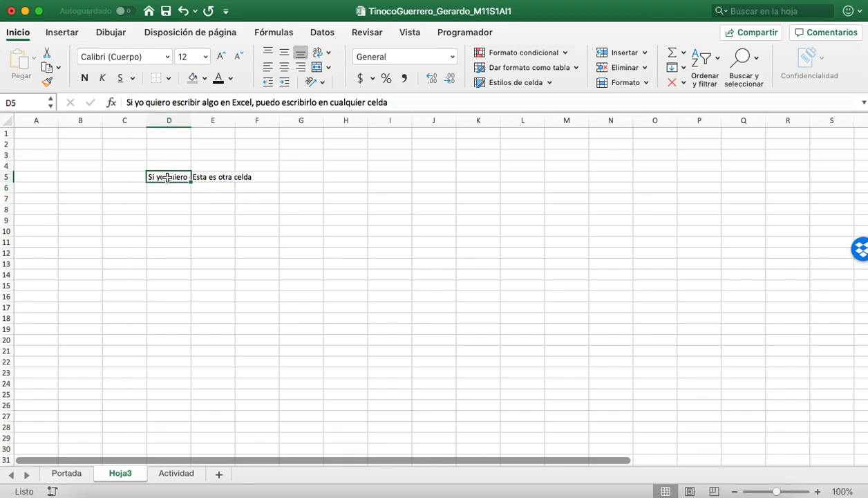
left_click_drag(124, 102, 399, 105)
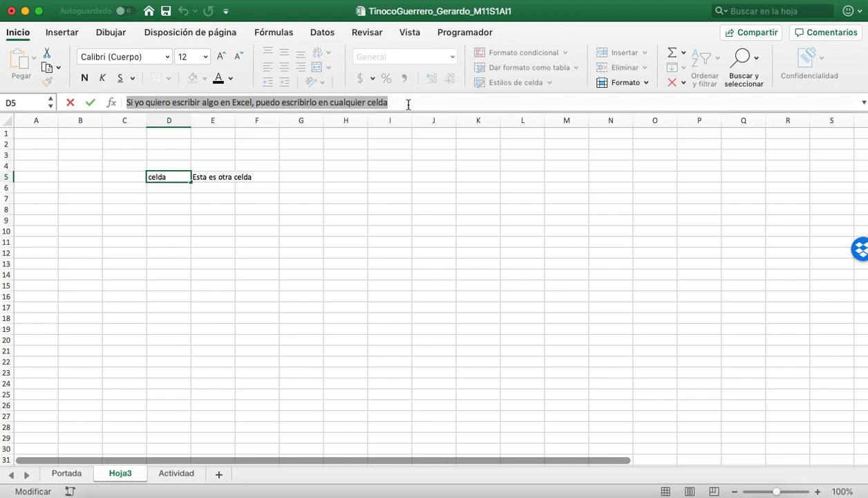
left_click(147, 263)
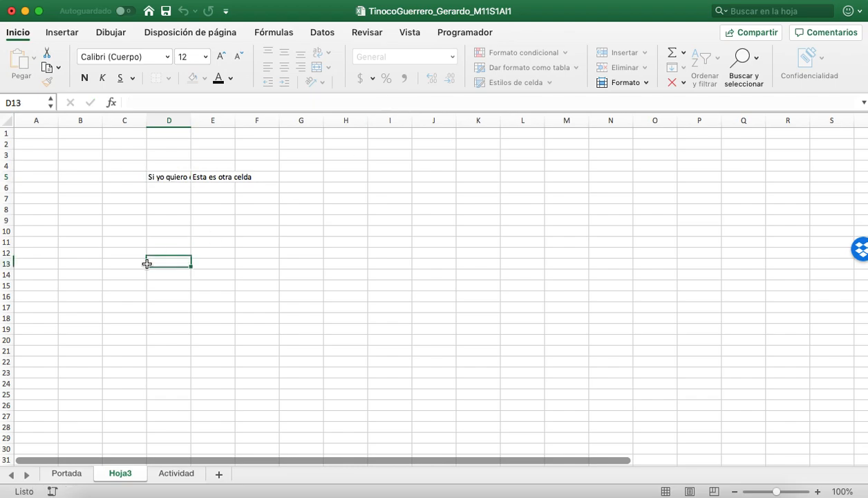
Clear cell E5 and enter "Esta es otra celda" in cell D6 instead
left_click(206, 181)
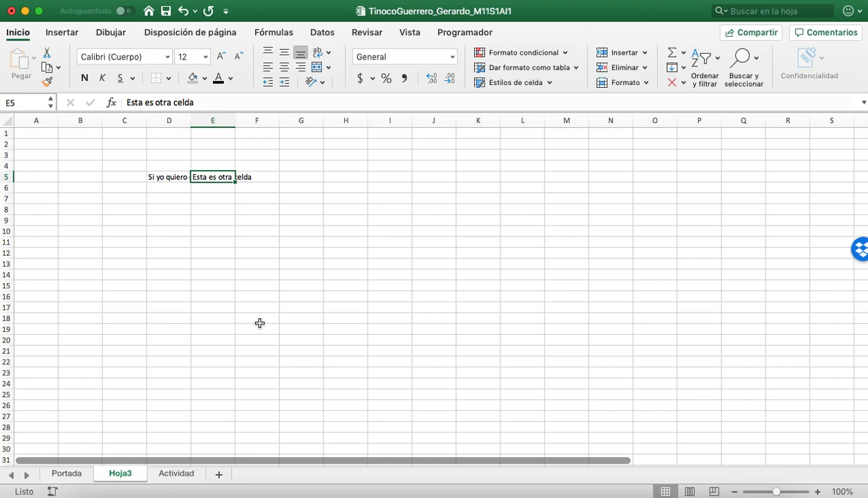
key("Delete")
key("Down")
key("Left")
type("Esta e")
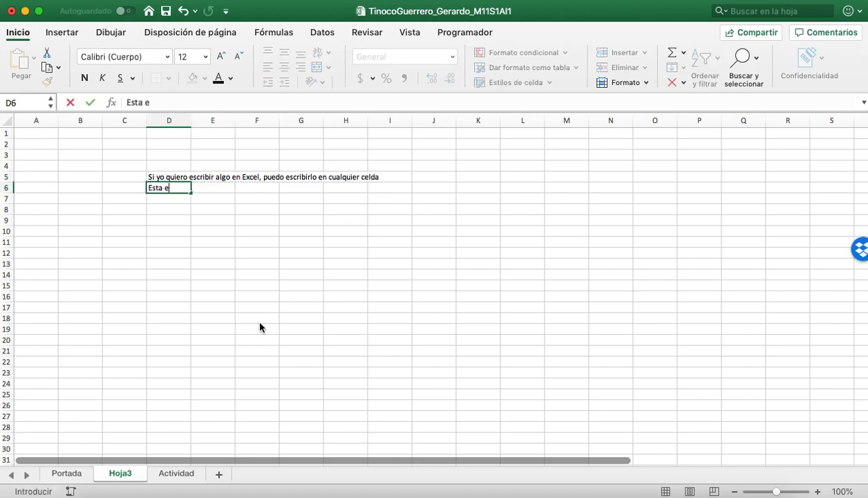
type("s otra celda")
key("Return")
Widen column D slightly, by about half its width
key("Up")
key("Up")
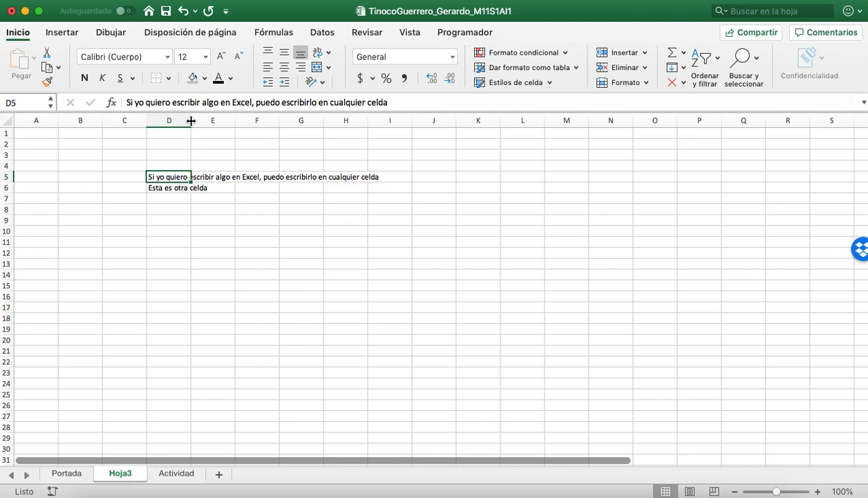
left_click_drag(191, 120, 213, 125)
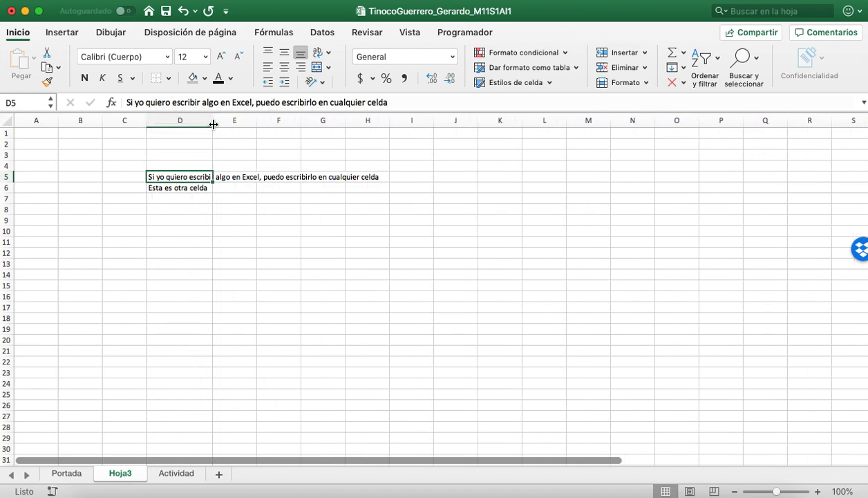
Autofit column D to the long sentence, and undo both the autofit and the text entry in D6
double_click(214, 125)
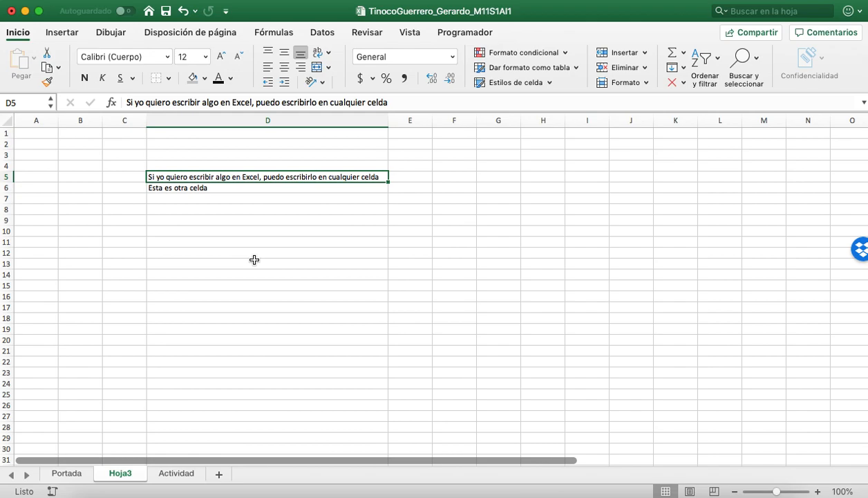
key("Down")
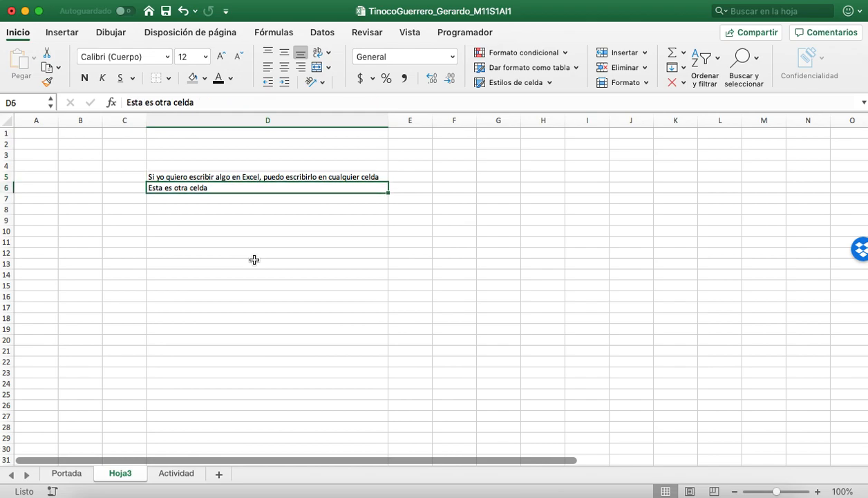
key("super+z")
key("super+z")
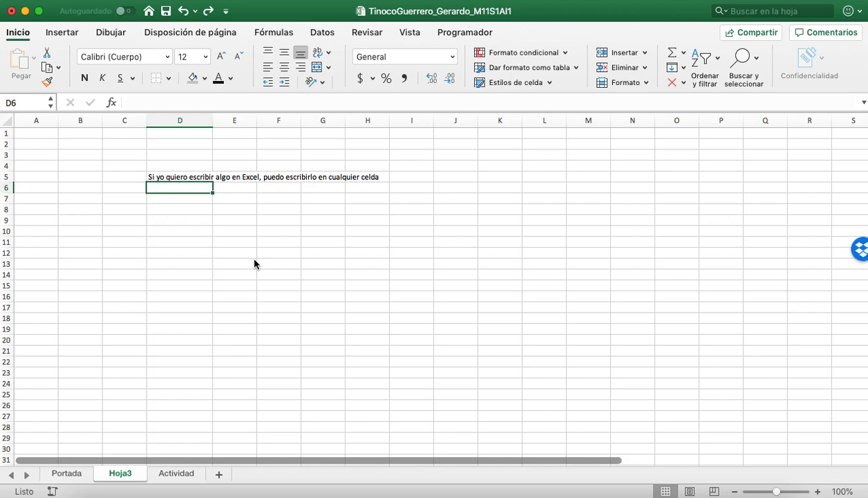
Examine which of the cells along row 5, from C5 to G5, actually holds the sentence
key("Up")
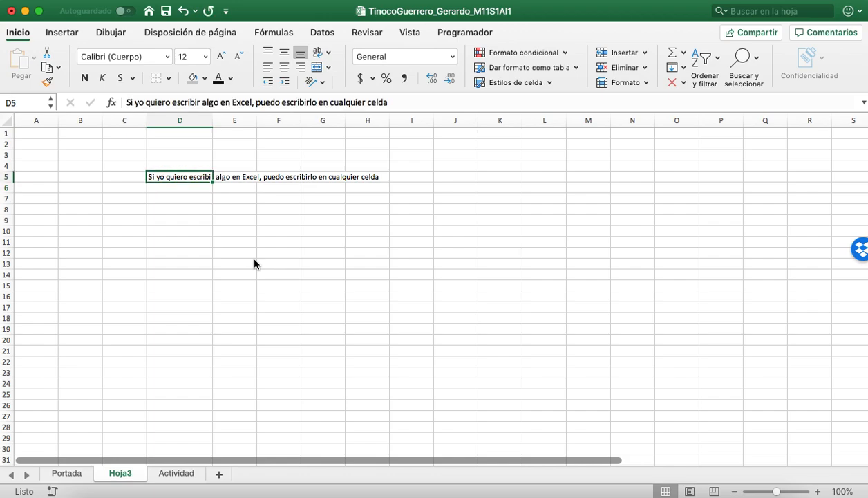
key("Right")
key("Right")
key("Right")
key("Left")
key("Left")
key("Left")
key("Right")
key("Left")
Merge and center the range D5:I6 and align its text vertically to the middle
key("shift+Down")
key("shift+Right")
key("shift+Right")
key("shift+Right")
key("shift+Right")
key("shift+Right")
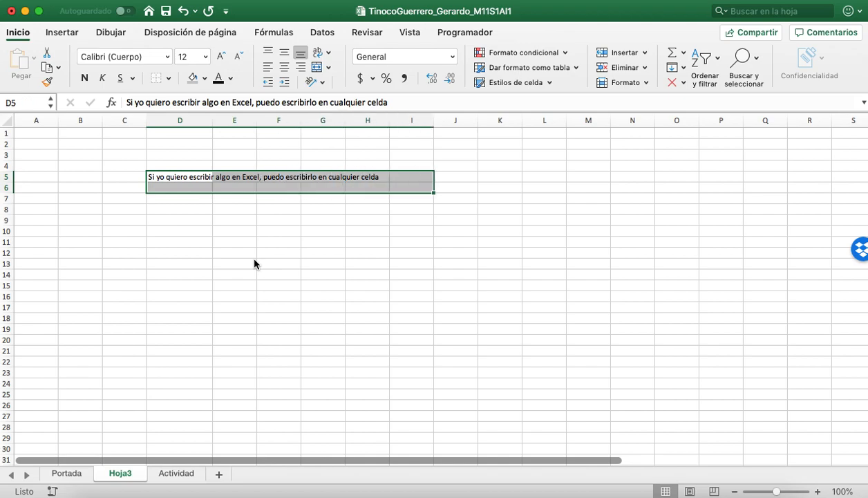
left_click(318, 67)
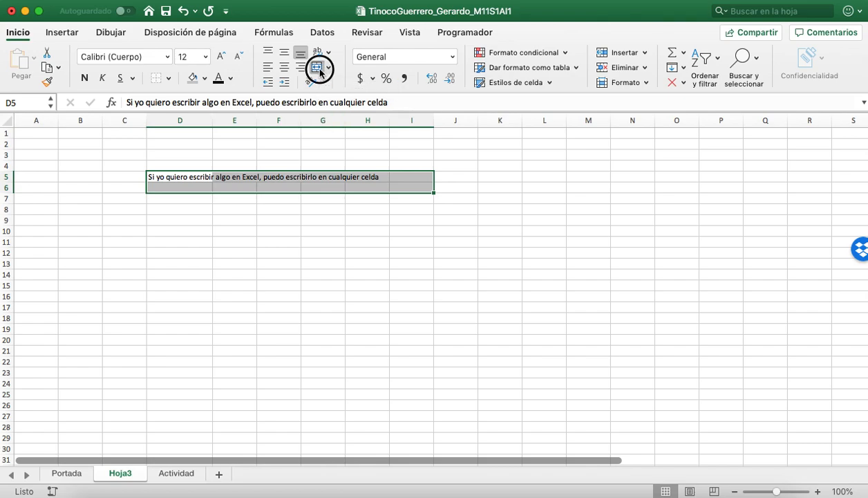
left_click(284, 53)
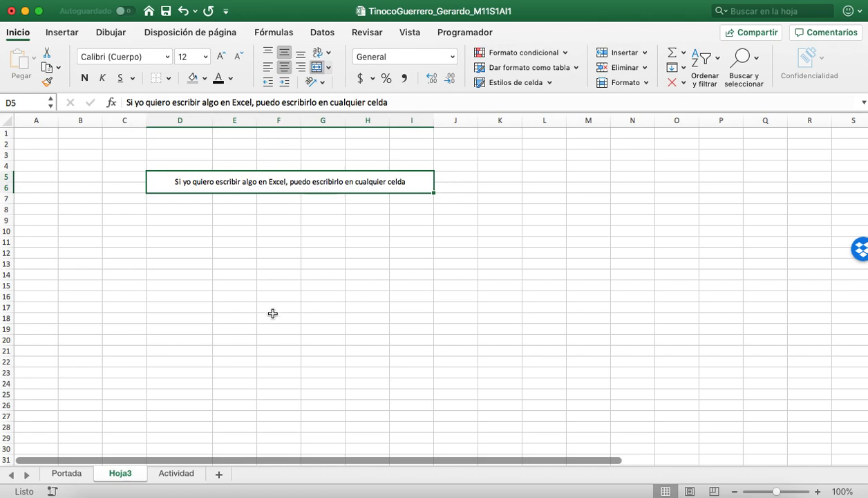
key("super+z")
key("super+y")
Replace the last two words of the merged cell's sentence with "cuaqluier celda"
left_click(395, 104)
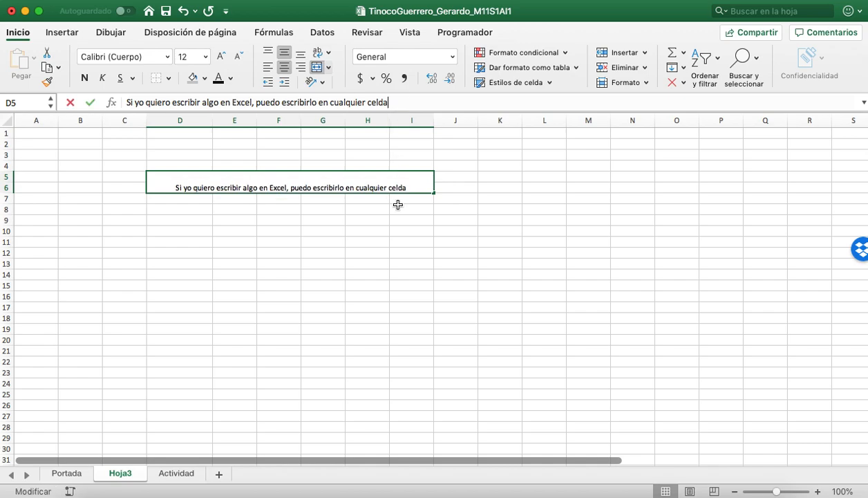
key("BackSpace")
key("BackSpace")
key("BackSpace")
key("BackSpace")
key("BackSpace")
key("BackSpace")
key("BackSpace")
key("BackSpace")
key("BackSpace")
key("BackSpace")
key("BackSpace")
key("BackSpace")
key("BackSpace")
key("BackSpace")
key("BackSpace")
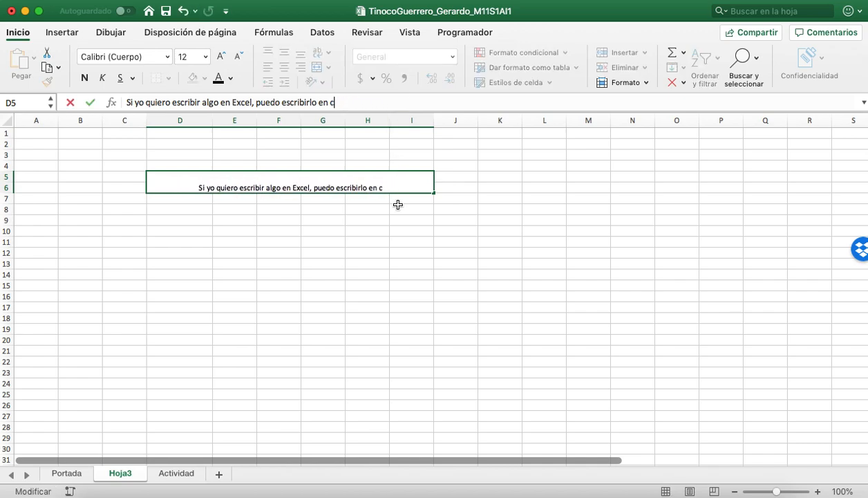
type("cua")
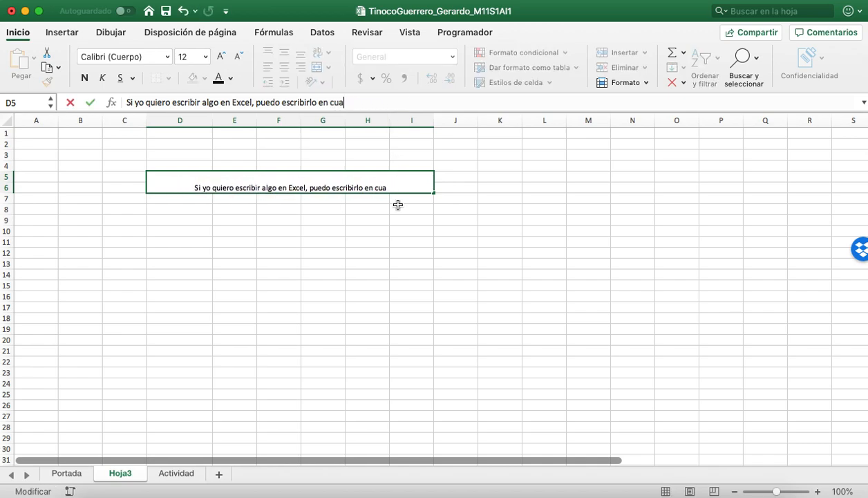
type("qluier celda")
key("Return")
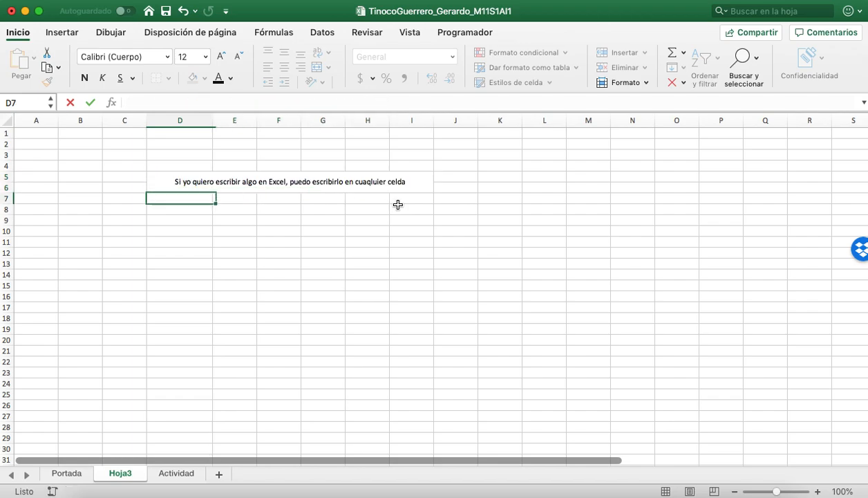
Clear the contents of the merged cell D5 and undo the deletion
key("Up")
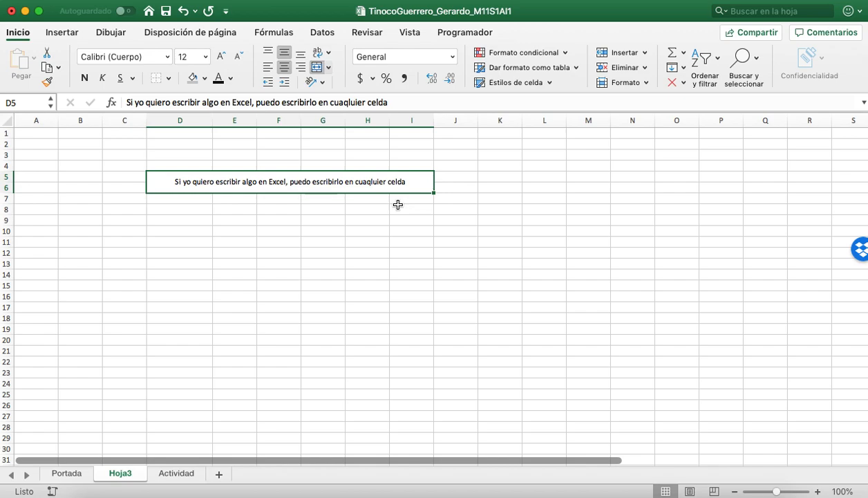
key("Delete")
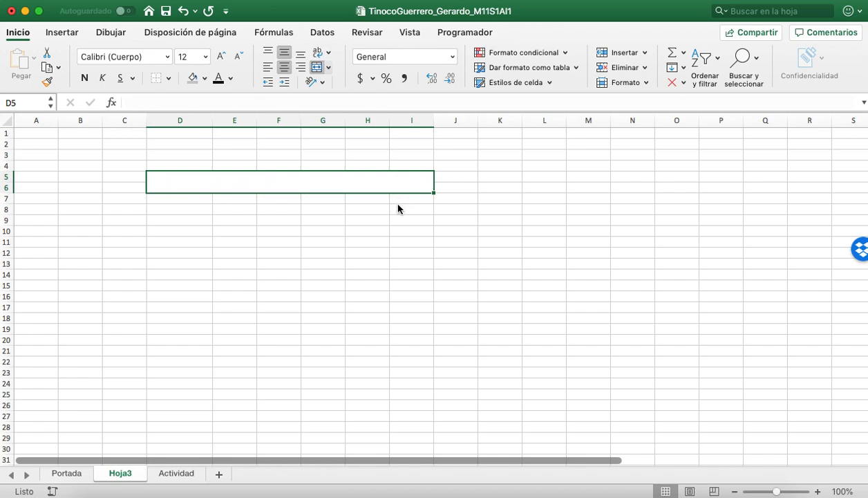
key("super+z")
key("Return")
key("Up")
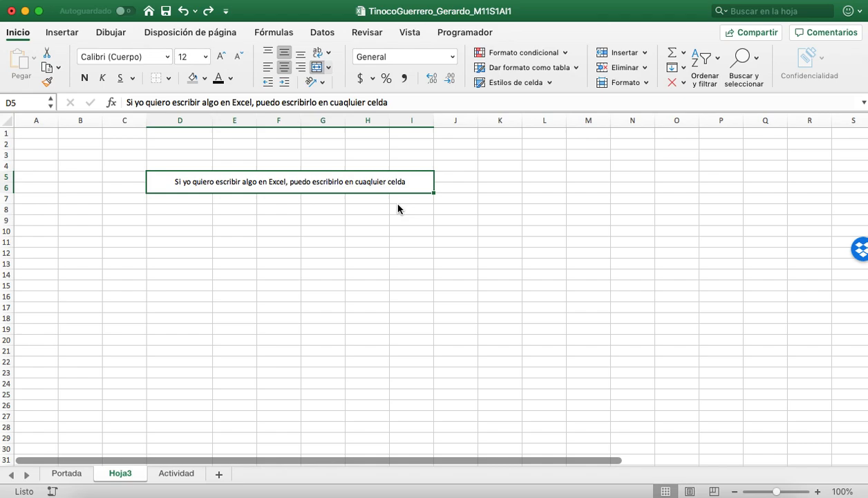
Overwrite the merged cell's sentence with "asdasdkjfas" and undo the entry
type("asdasdkjfas")
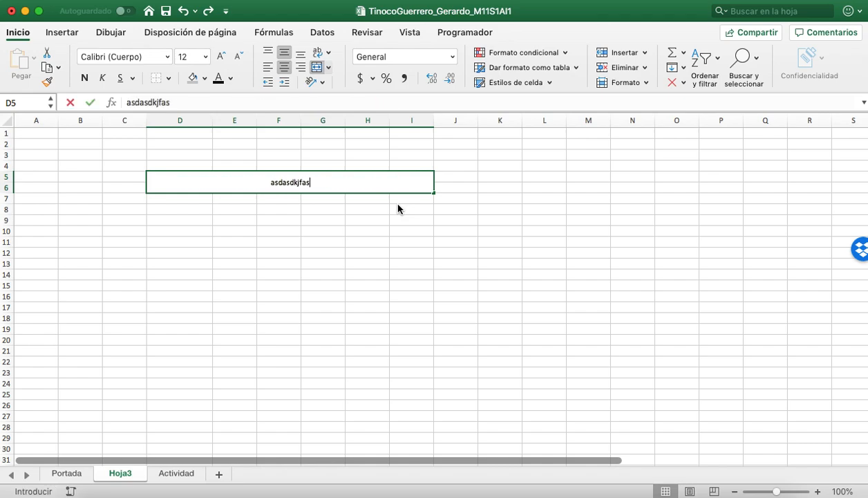
key("Return")
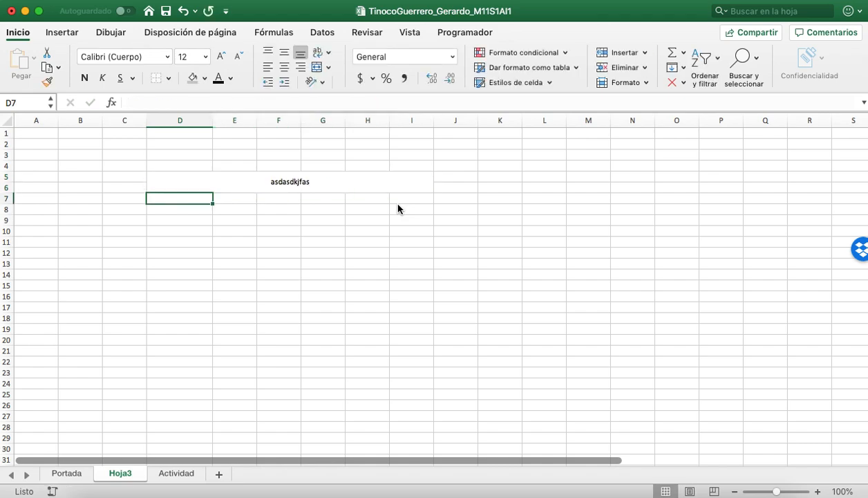
key("super+z")
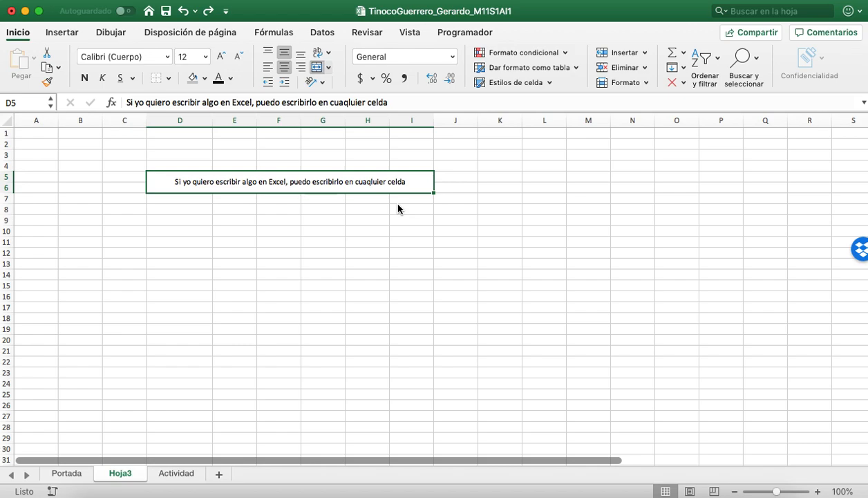
Correct the misspelled word "cuaqluier" to "cualquier" in the merged cell's sentence
left_click(376, 182)
double_click(381, 183)
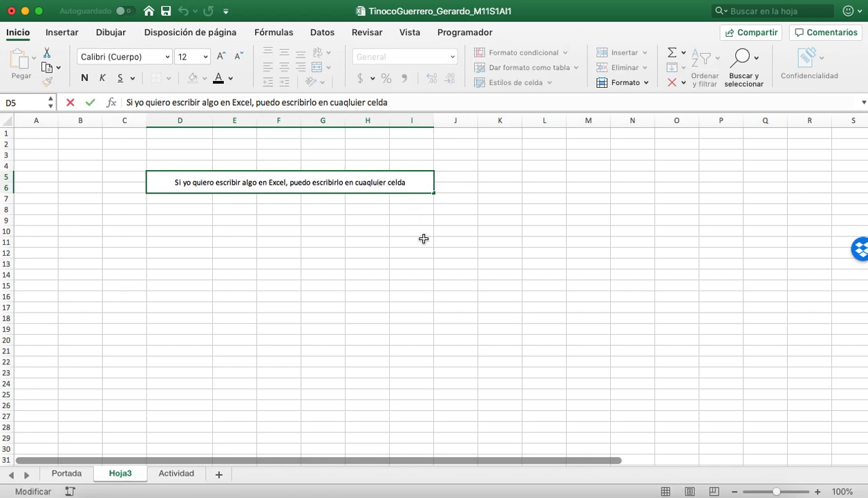
key("BackSpace")
key("BackSpace")
key("BackSpace")
type("u")
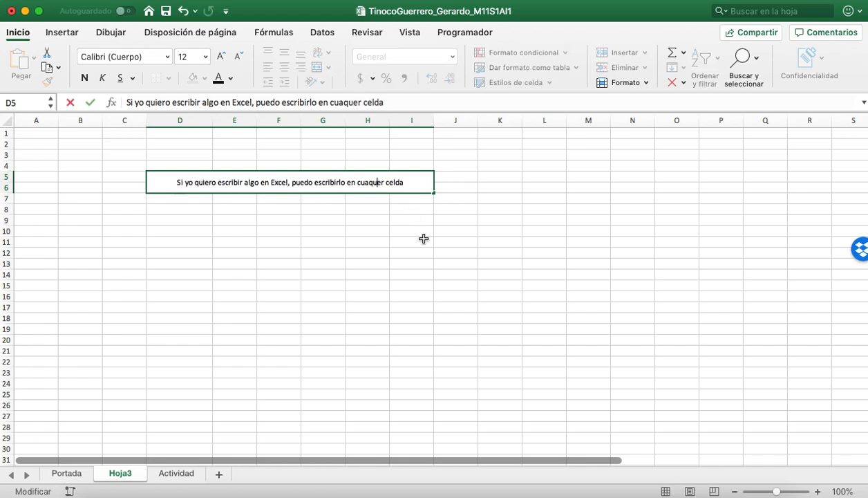
type("i")
key("Left")
key("Left")
key("Left")
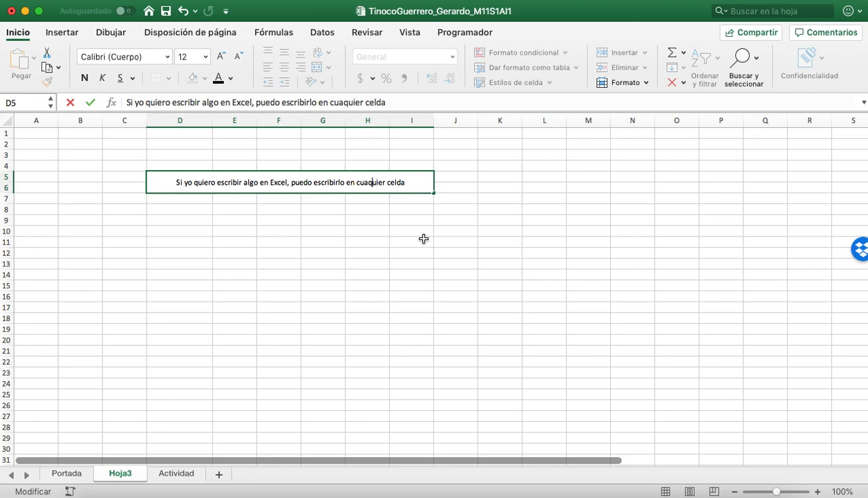
type("l")
key("Return")
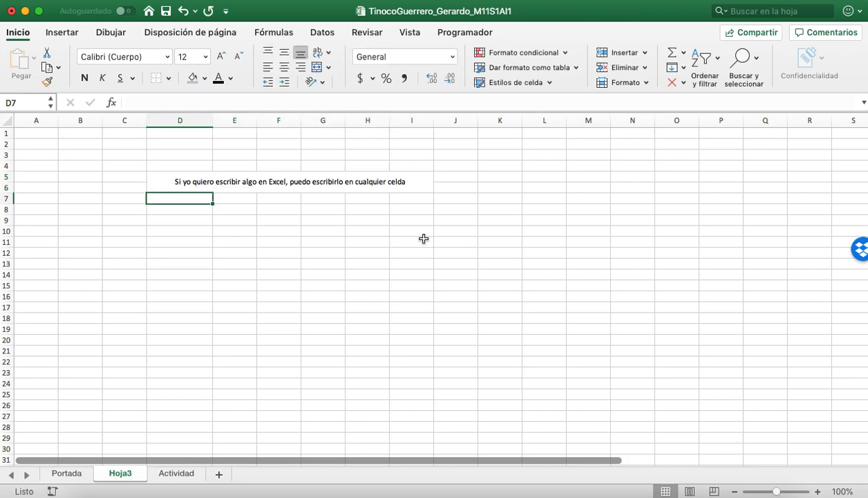
Append ". Podemos seguir escribiendo" to the end of the merged cell's sentence
key("Up")
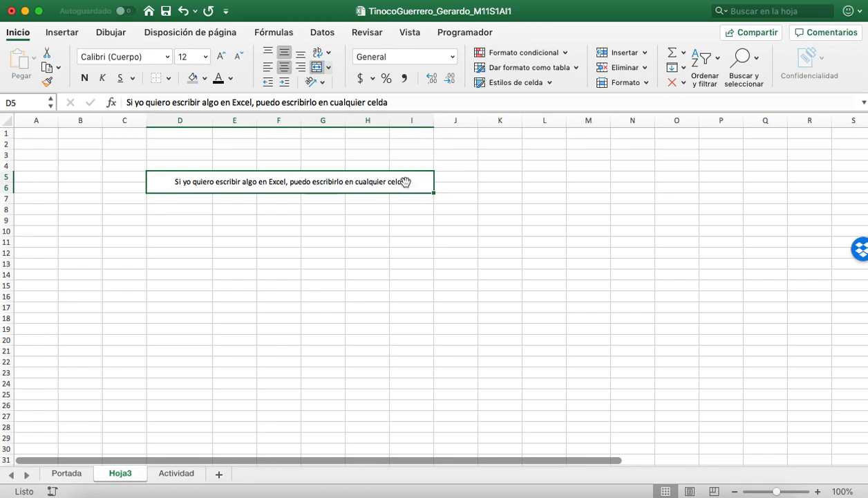
left_click(408, 102)
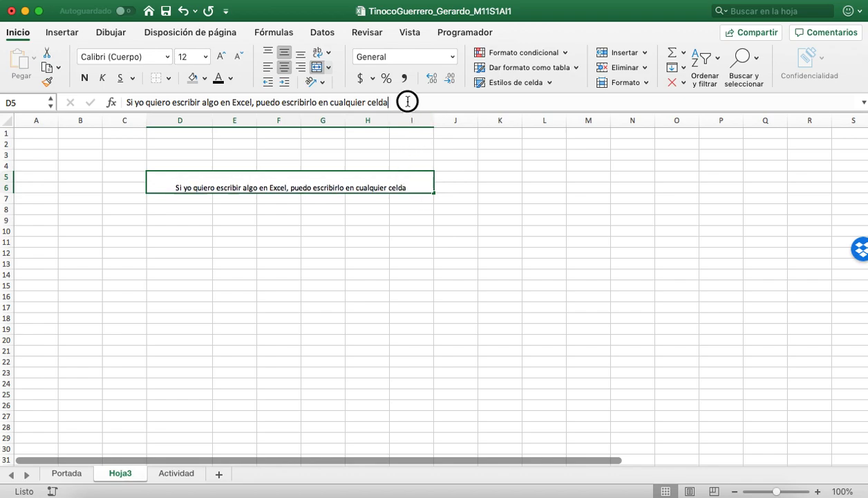
type(".")
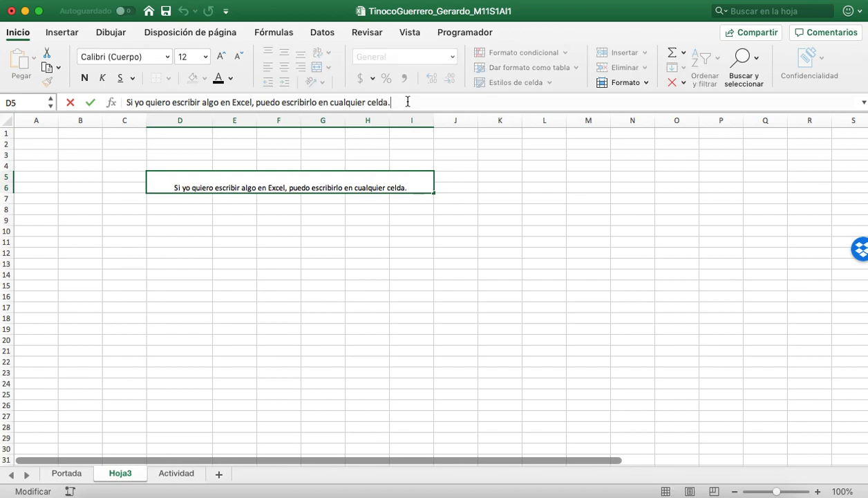
type(" Podemos se")
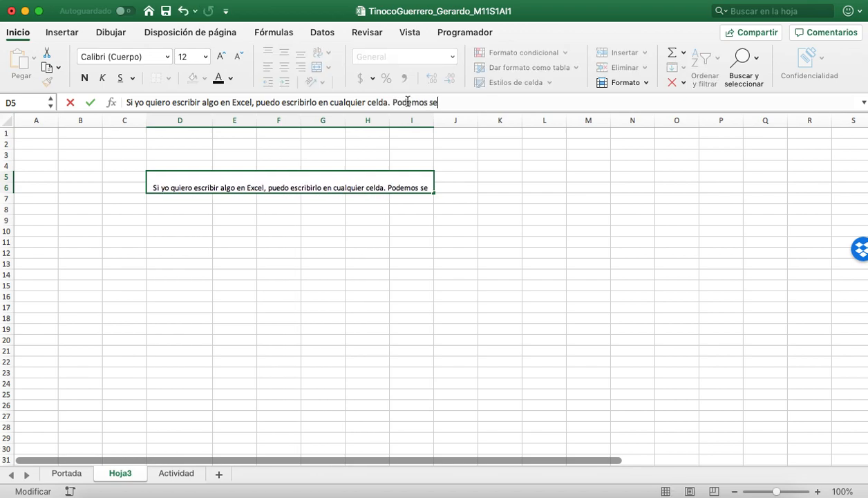
type("guir escribiendo")
key("Return")
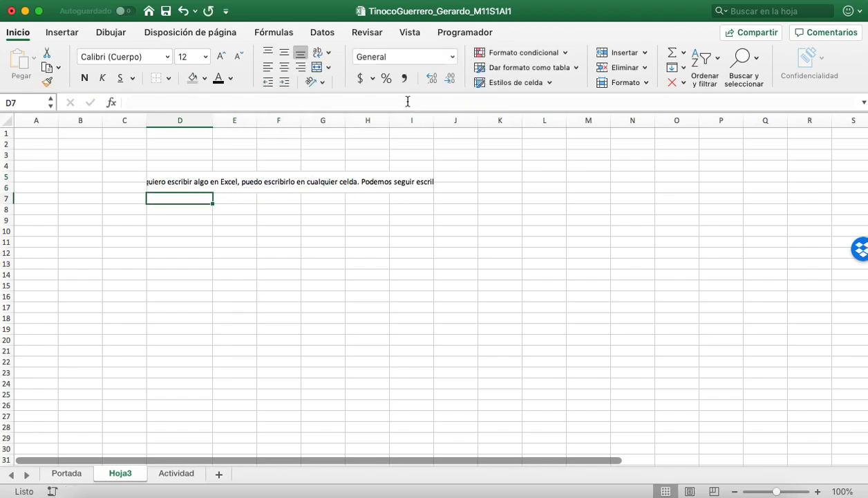
Wrap the text in the merged cell D5 and deselect the cell
key("Up")
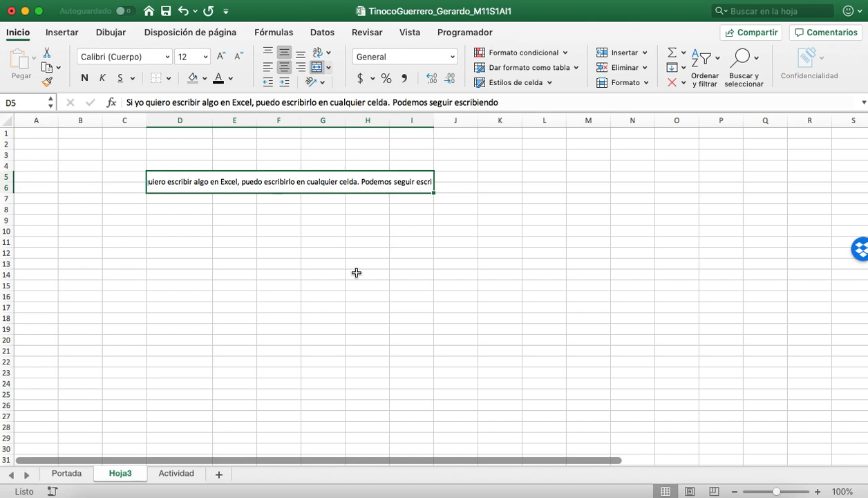
left_click(320, 56)
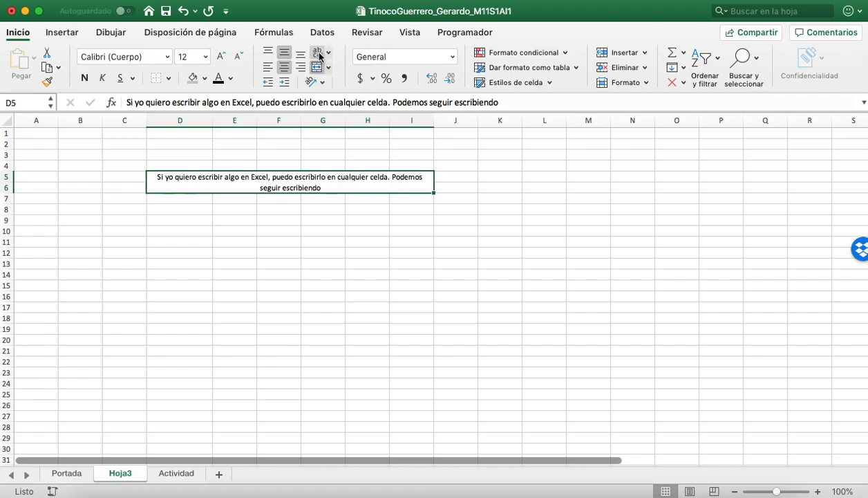
left_click(303, 329)
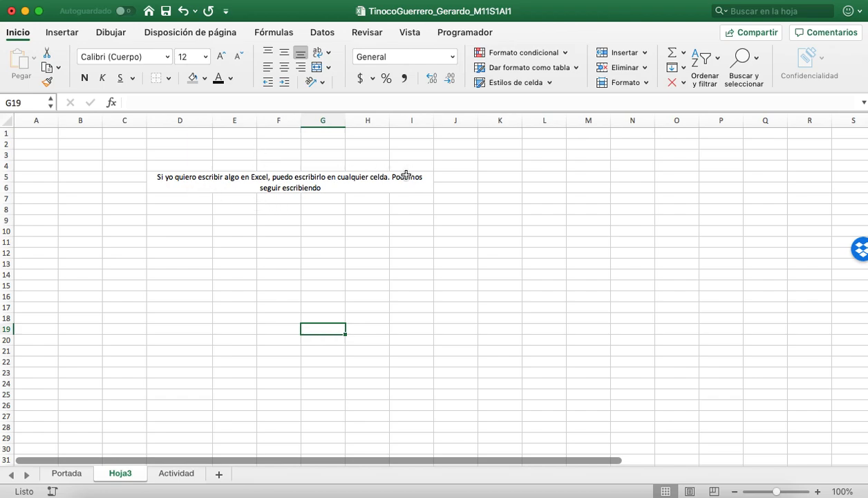
Enter "Por ejmplo, si yo escribo aquí algo muy largo" in cell F10
left_click(267, 236)
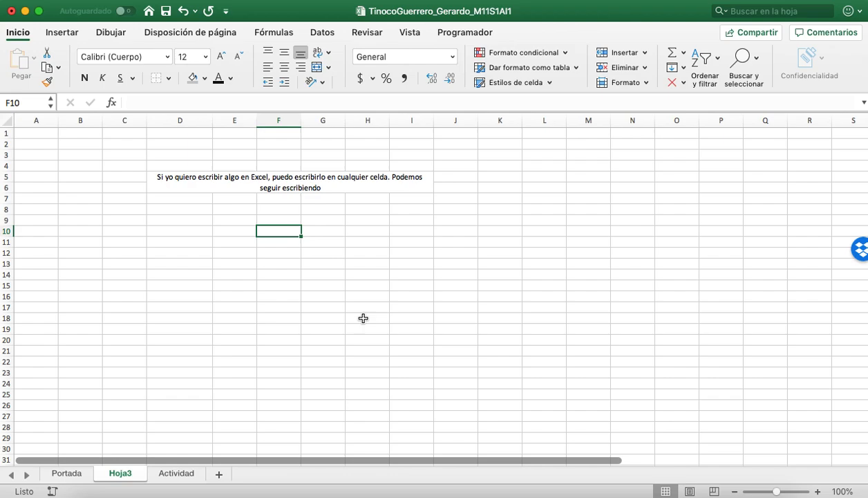
type("Por ejmplo, si yo escribo aqu´i algo muy largo")
key("Return")
key("Up")
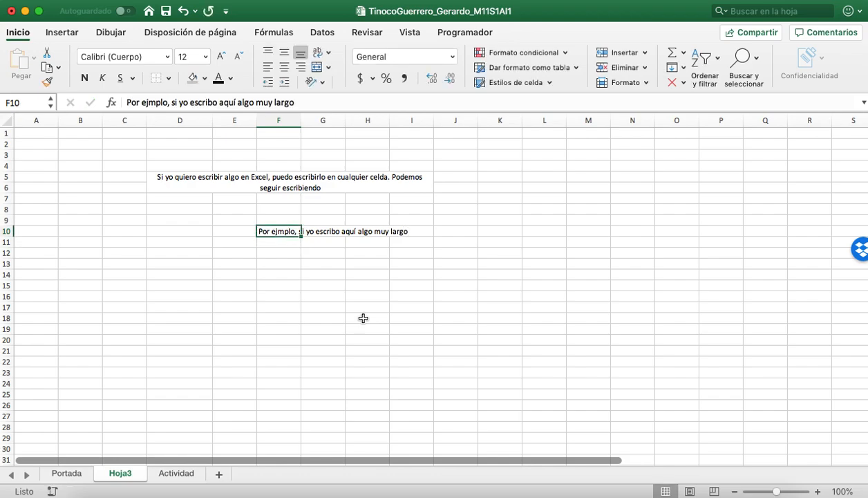
Correct "ejmplo" to "ejemplo" in cell F10 and wrap the cell's text
left_click(148, 103)
type("e")
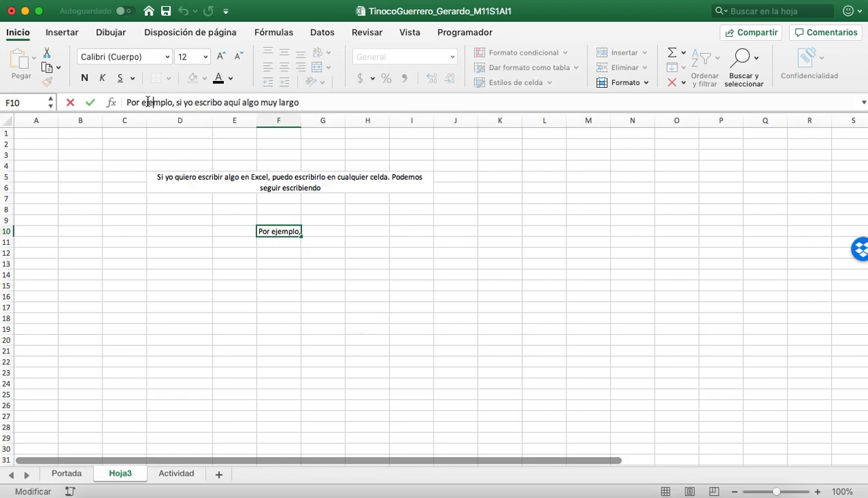
key("Return")
key("Up")
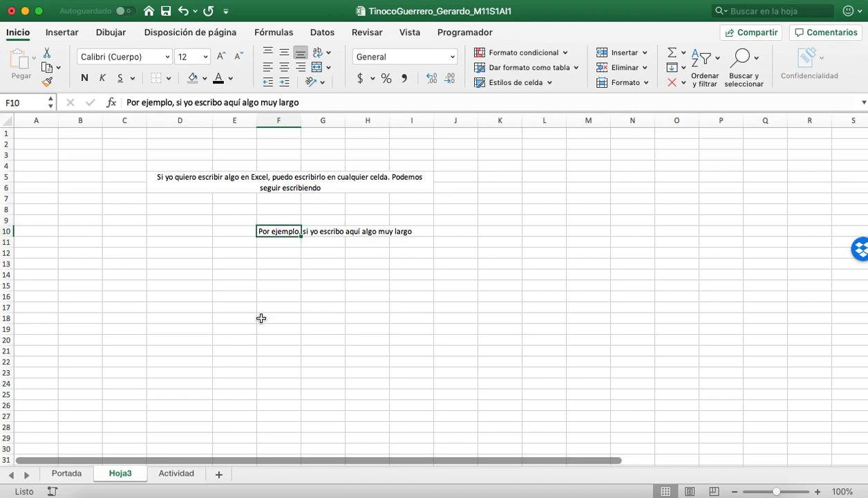
left_click(318, 55)
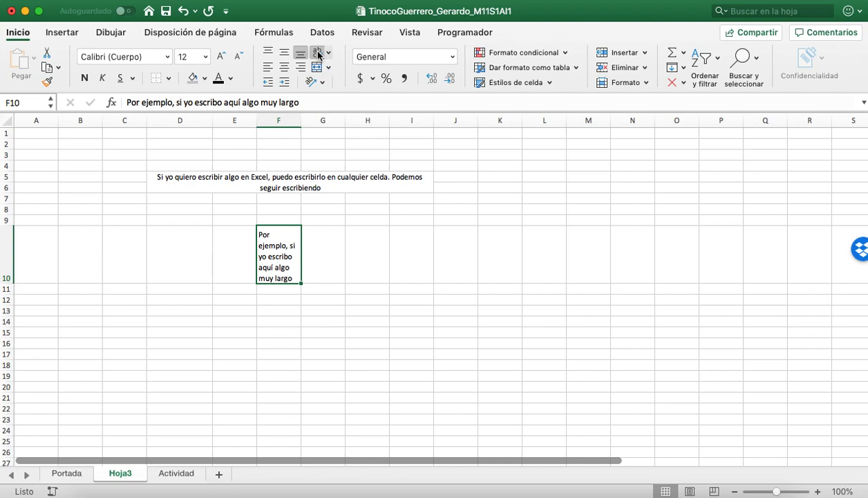
Switch to the Actividad sheet and change the savings header in E9 to "AHORRO (15%)"
left_click(171, 473)
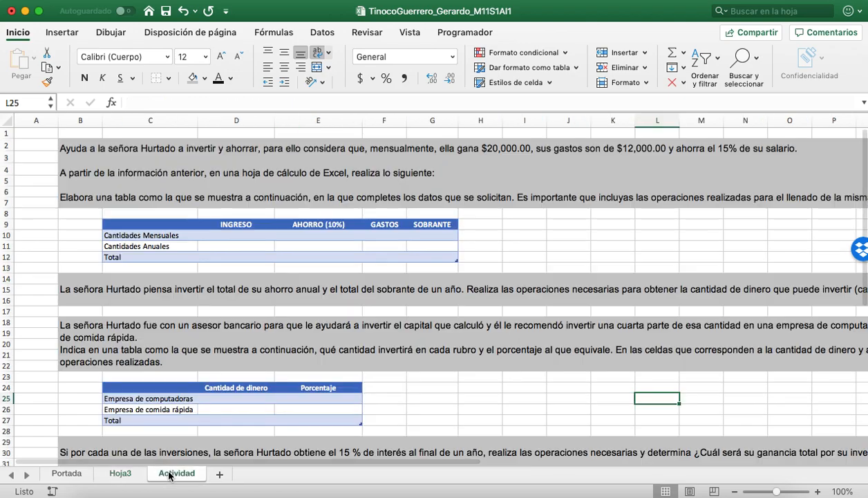
left_click(251, 258)
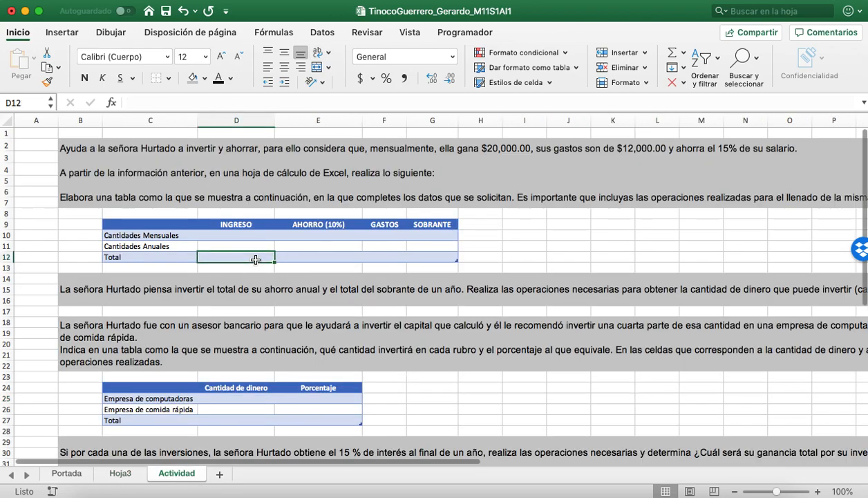
left_click(537, 180)
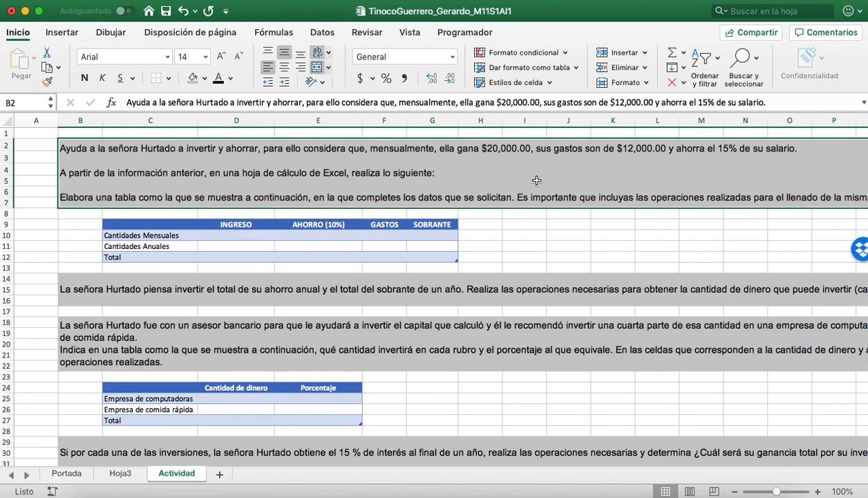
left_click(311, 223)
left_click(232, 104)
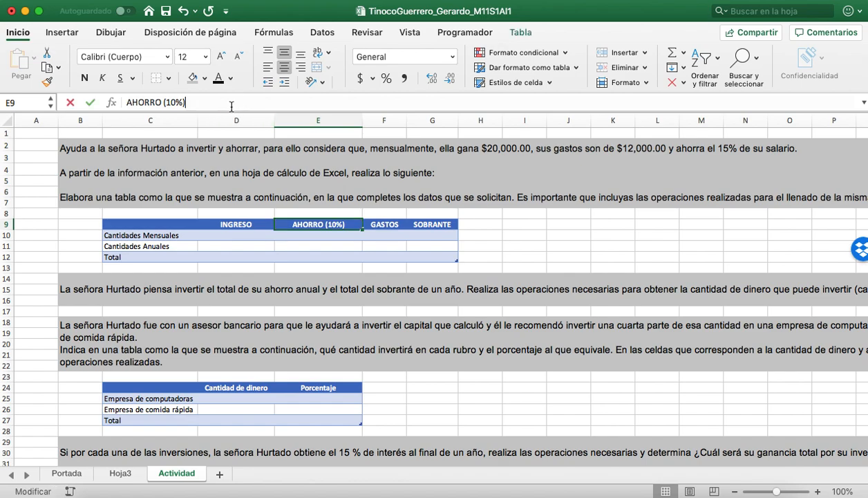
key("Left")
key("Left")
key("BackSpace")
type("5")
key("Return")
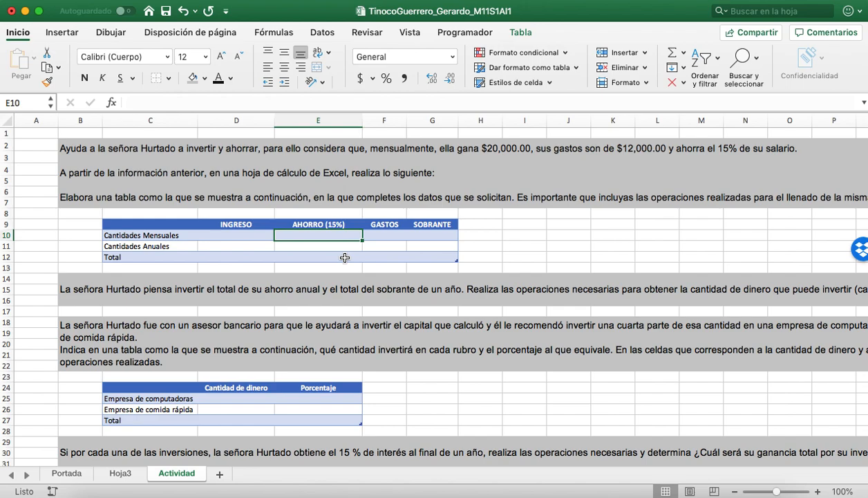
Enter 20000 as the monthly income (INGRESO) in cell D10
key("Left")
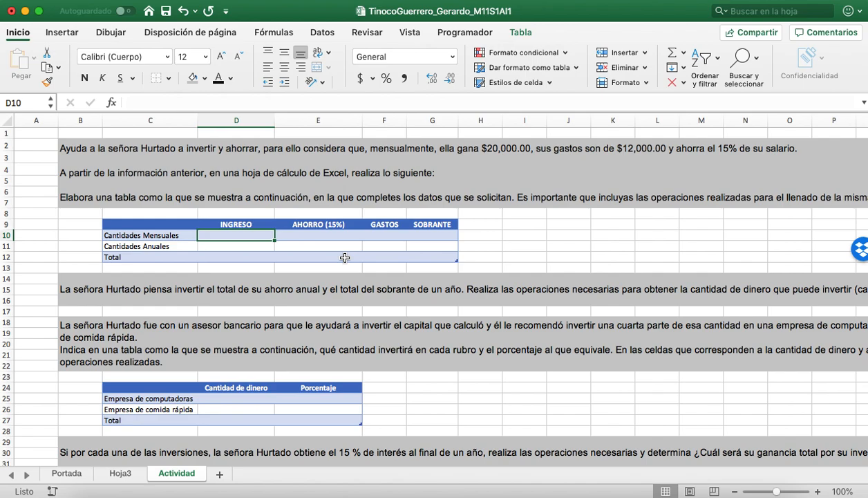
type("20")
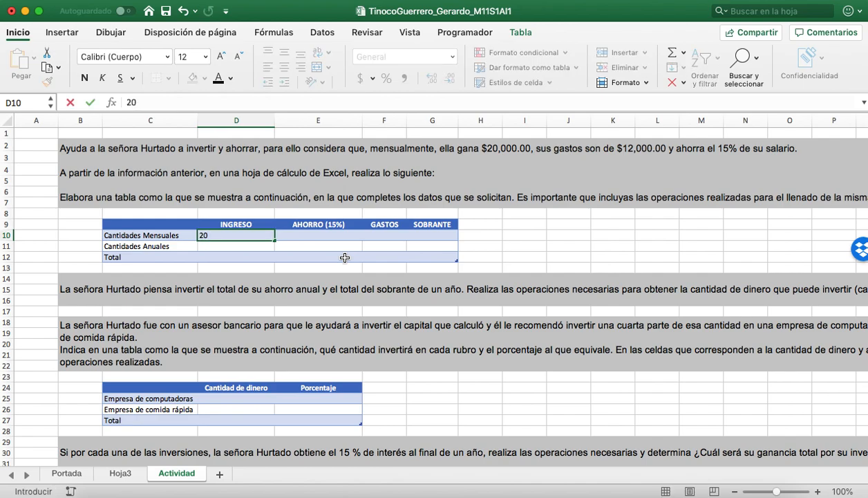
type("000")
key("Return")
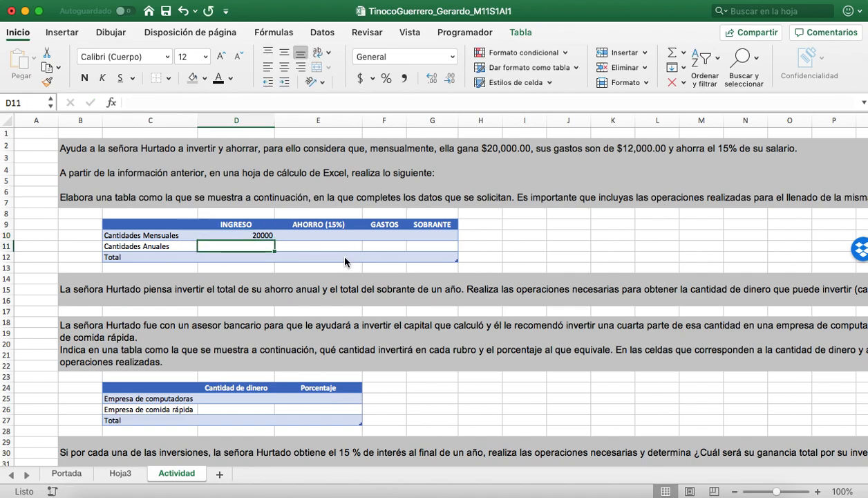
Apply the Moneda number format to the monthly income in D10
key("Up")
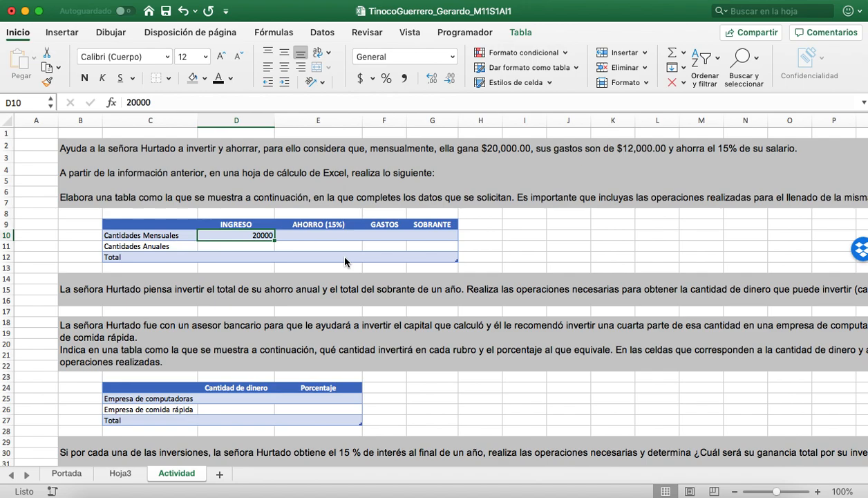
left_click(453, 57)
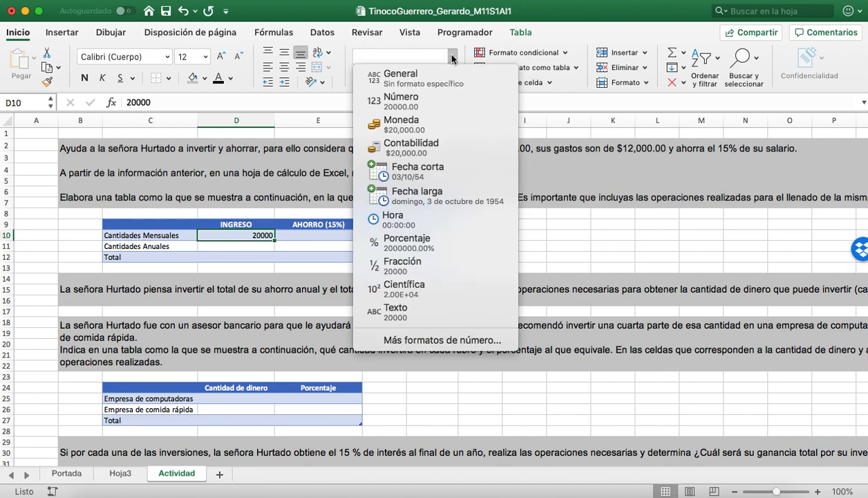
left_click(420, 125)
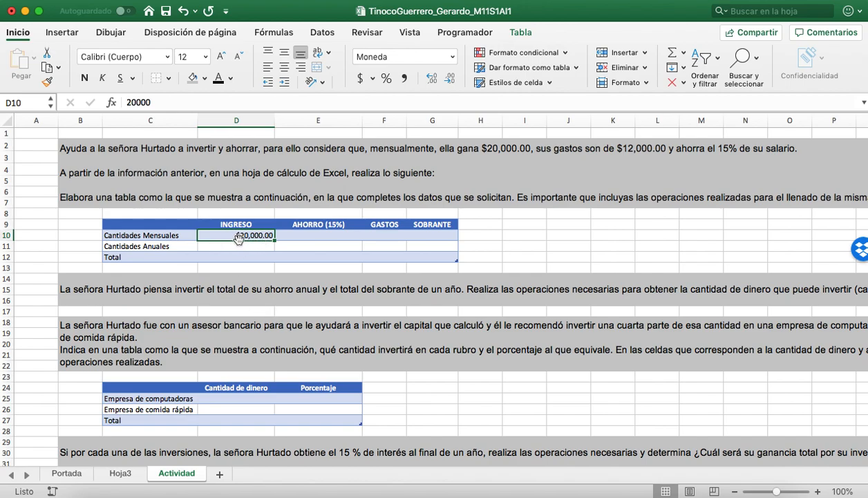
Set the number format of the monthly income in D10 to Contabilidad
left_click(426, 55)
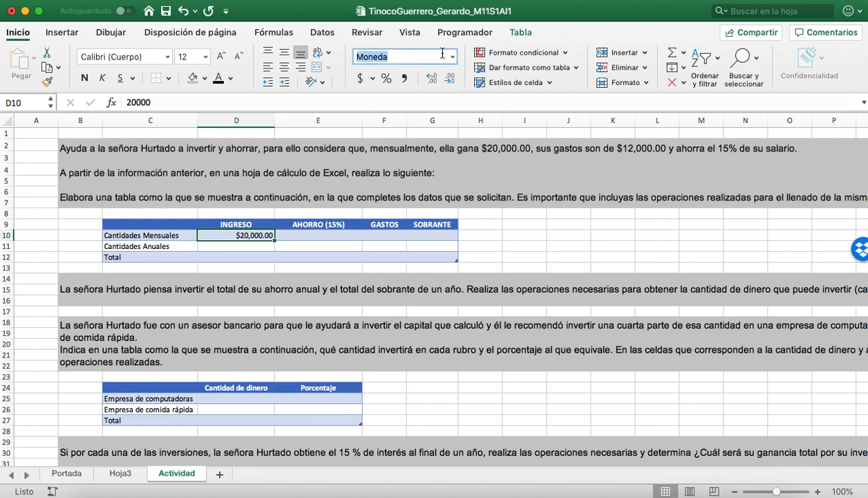
left_click(452, 56)
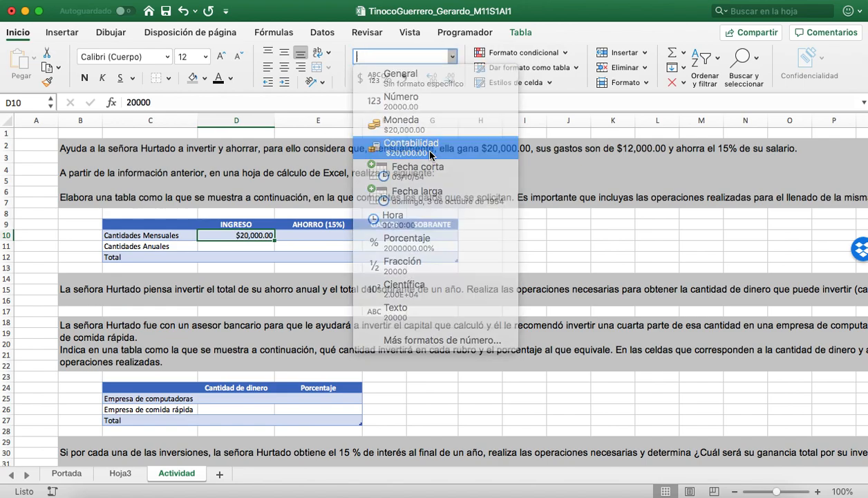
left_click(432, 153)
left_click(231, 247)
key("Up")
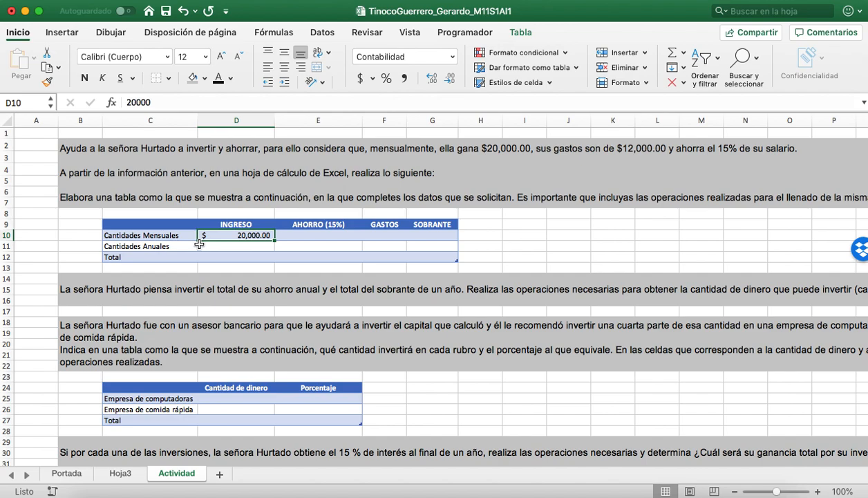
Enter 12000 as the monthly expenses (GASTOS) in cell F10
key("Right")
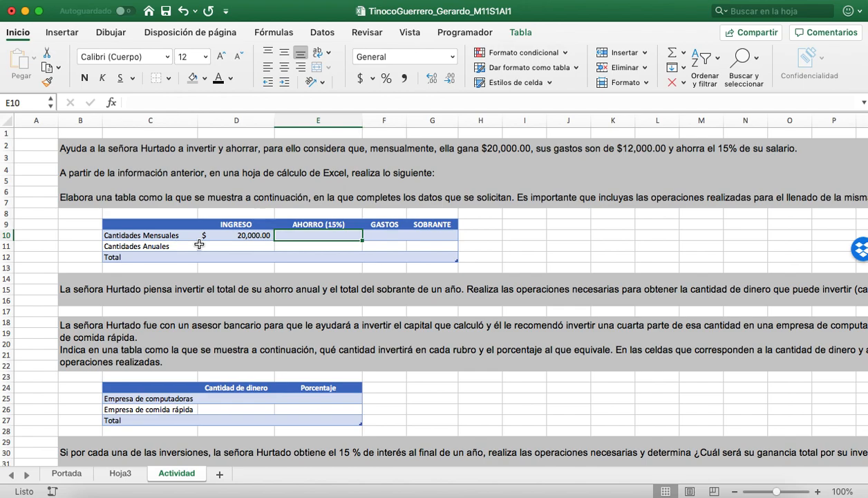
key("Right")
type("12000")
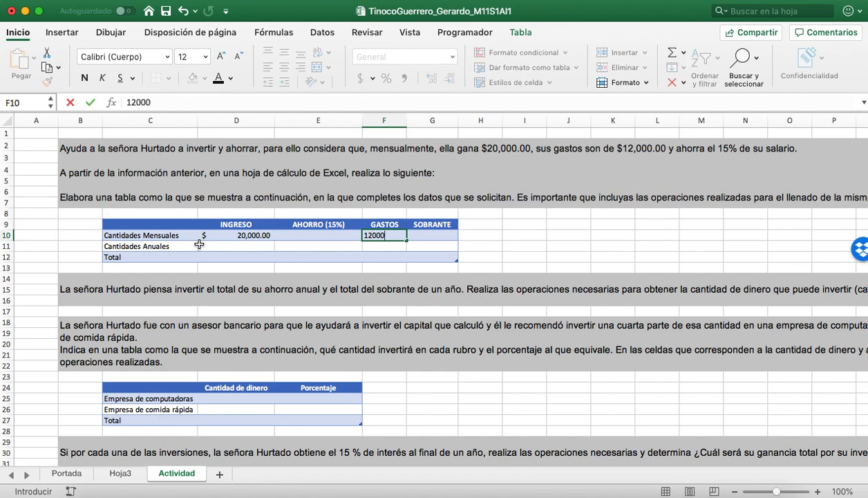
key("Return")
Apply the Contabilidad number format to the monthly expenses in F10
key("Up")
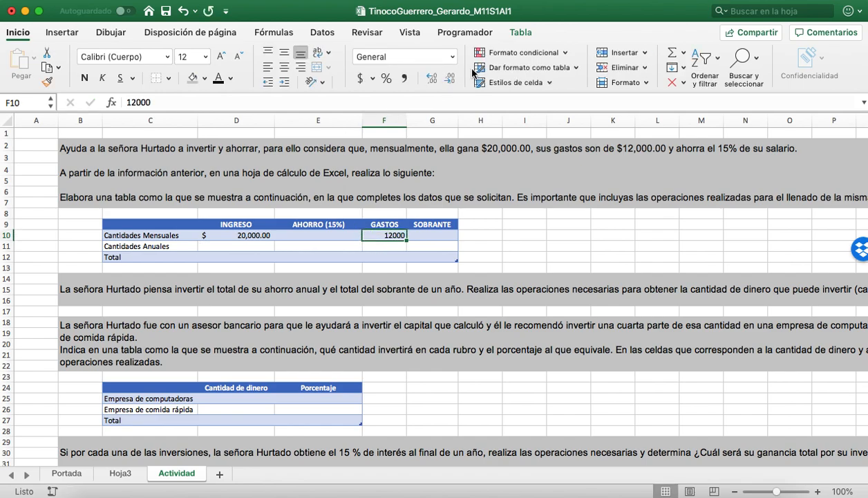
left_click(453, 57)
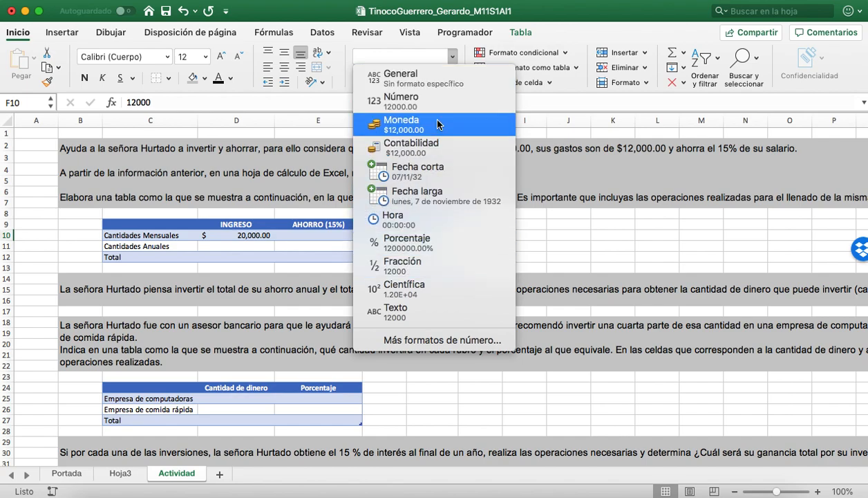
left_click(423, 150)
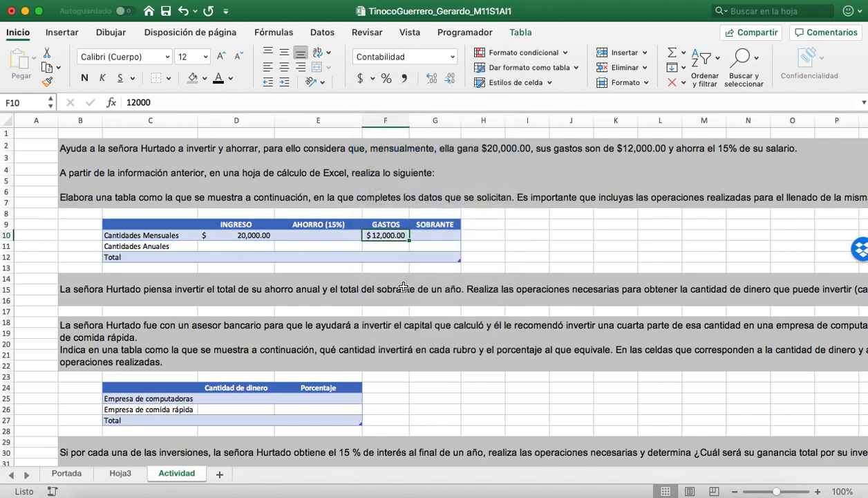
Apply the Contabilidad number format to all amount cells of the table, D10:G12
left_click_drag(227, 234, 415, 261)
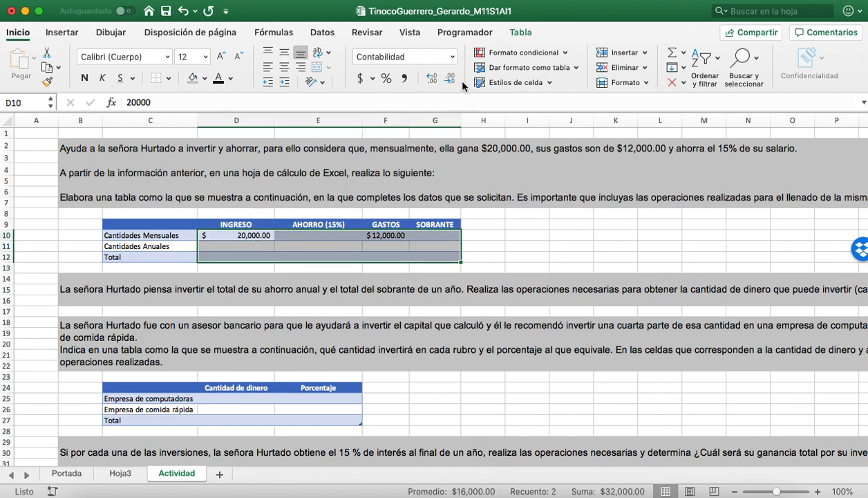
left_click(453, 56)
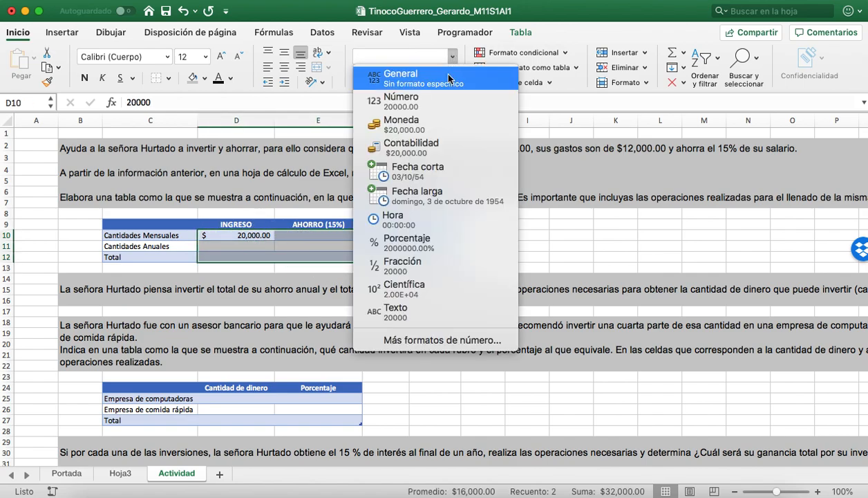
left_click(422, 147)
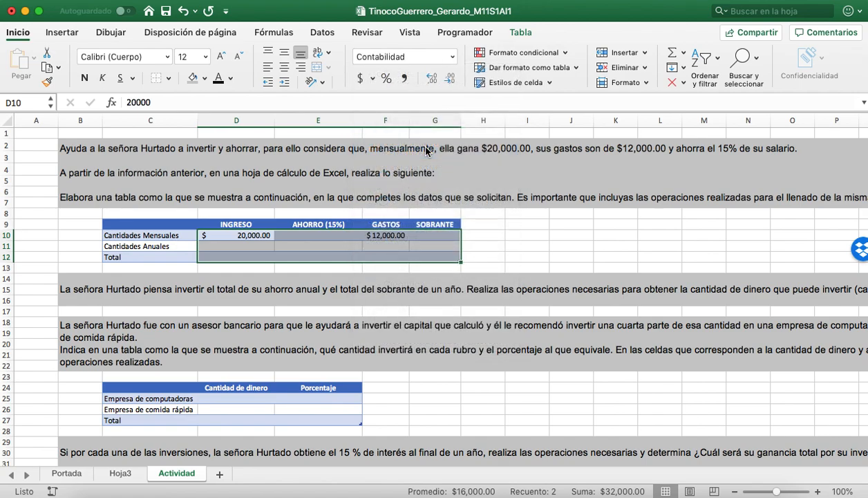
left_click(320, 249)
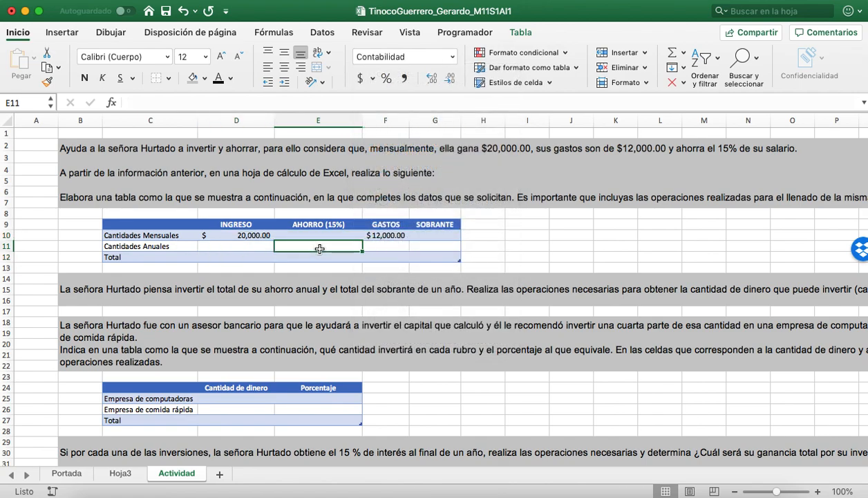
key("Up")
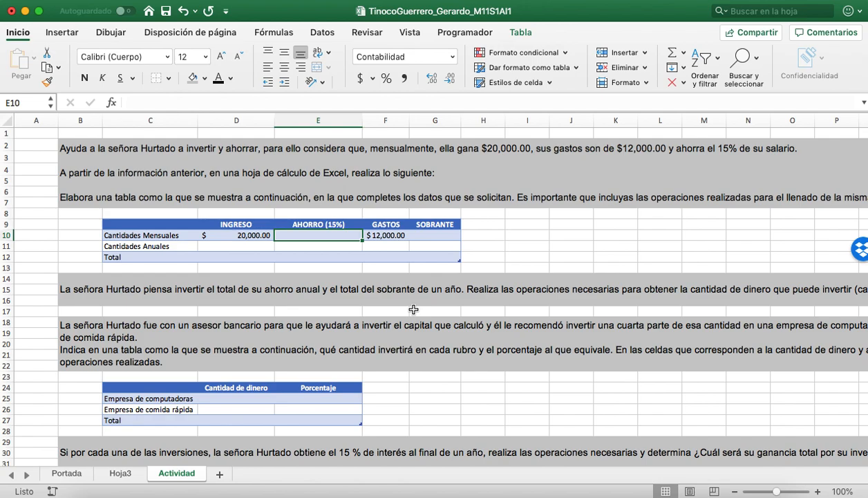
type("=")
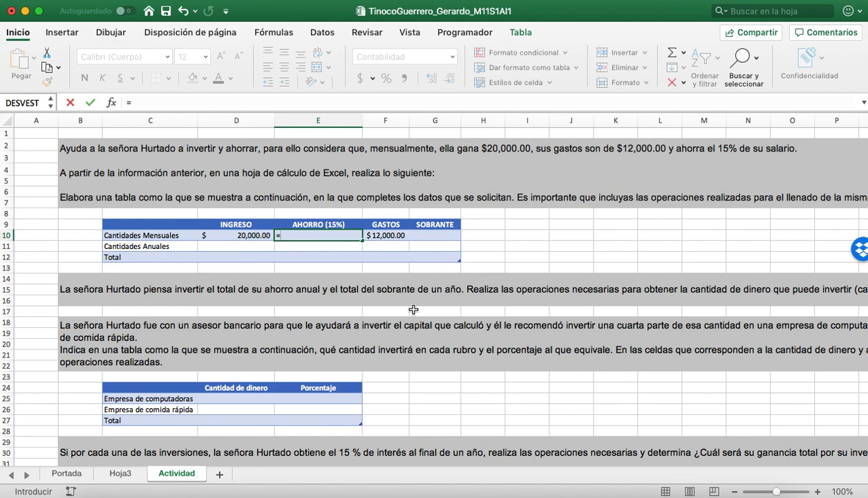
key("Left")
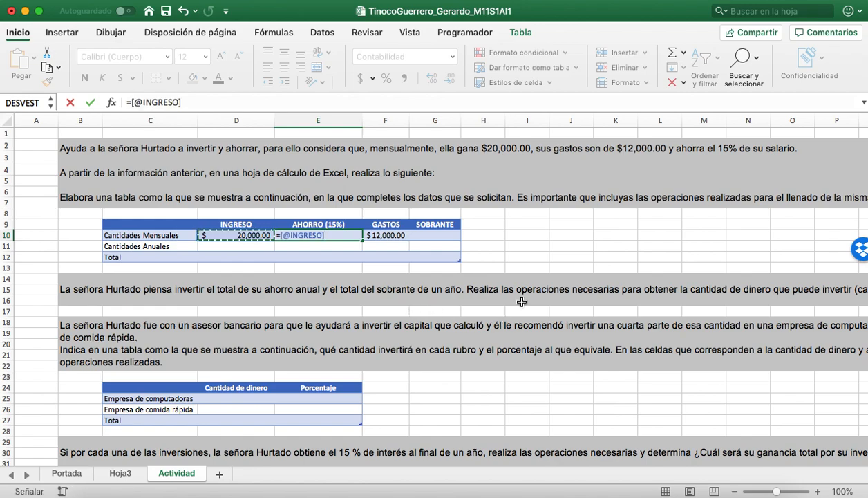
key("Escape")
type("=")
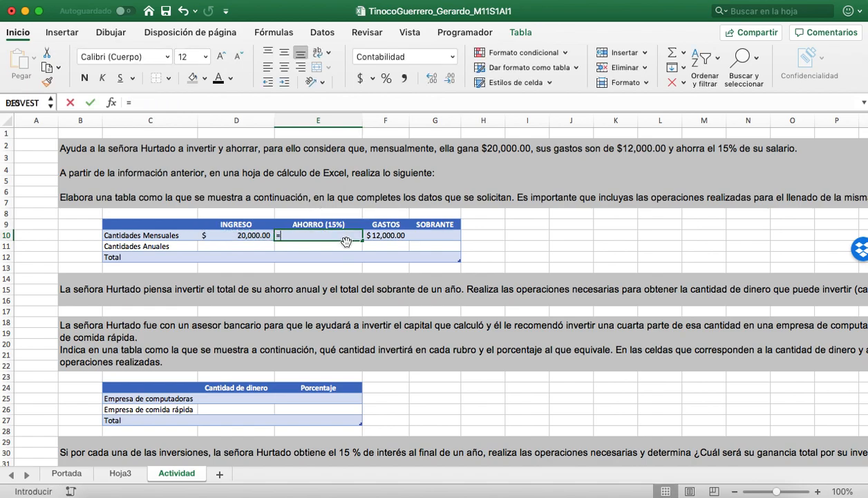
left_click(237, 235)
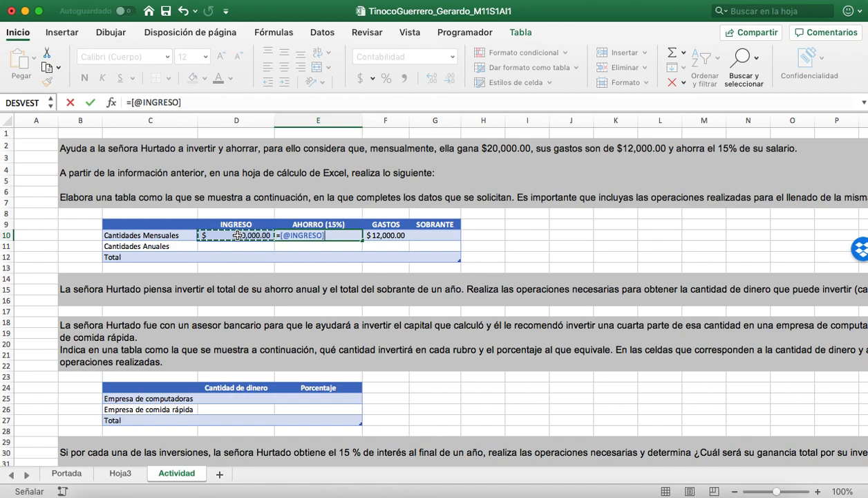
type("*15%")
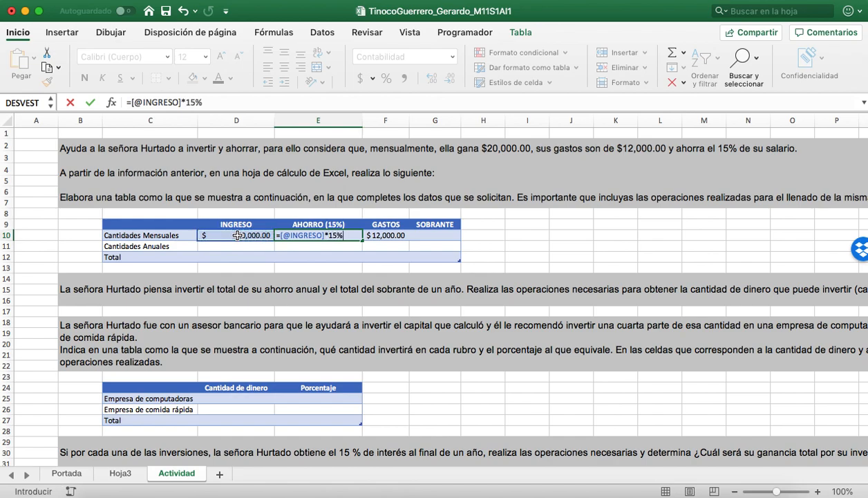
key("Return")
key("Up")
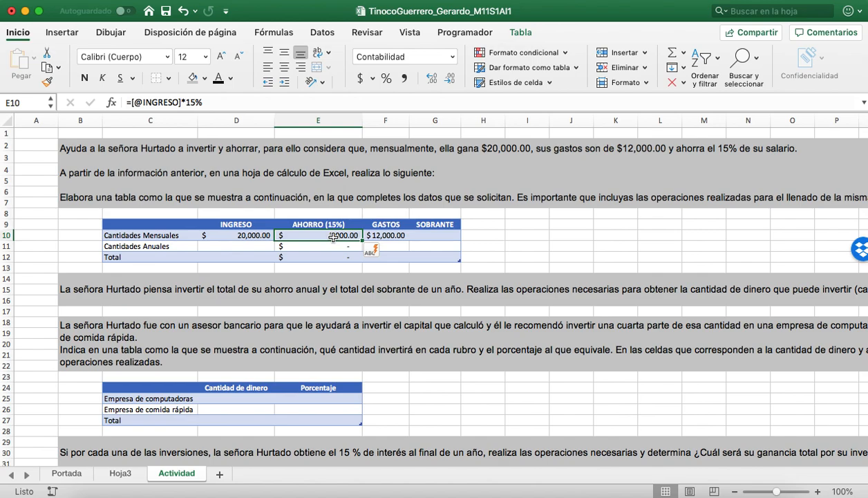
key("super+z")
left_click(425, 237)
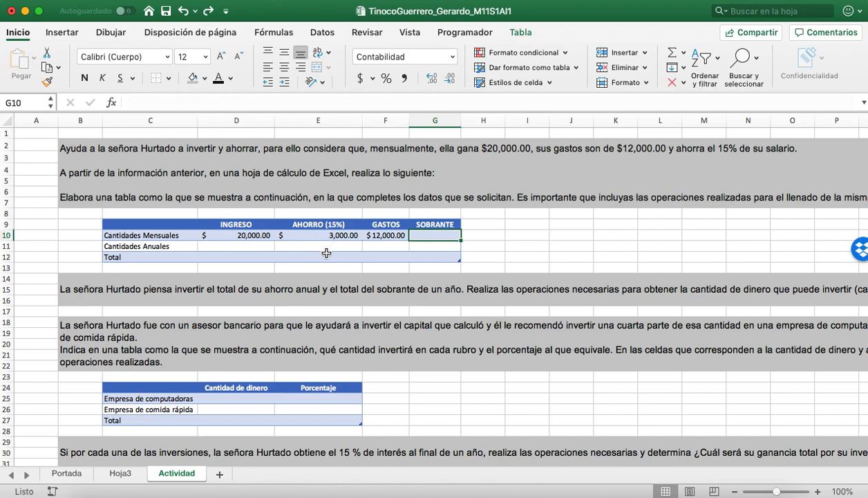
type("=")
left_click(235, 236)
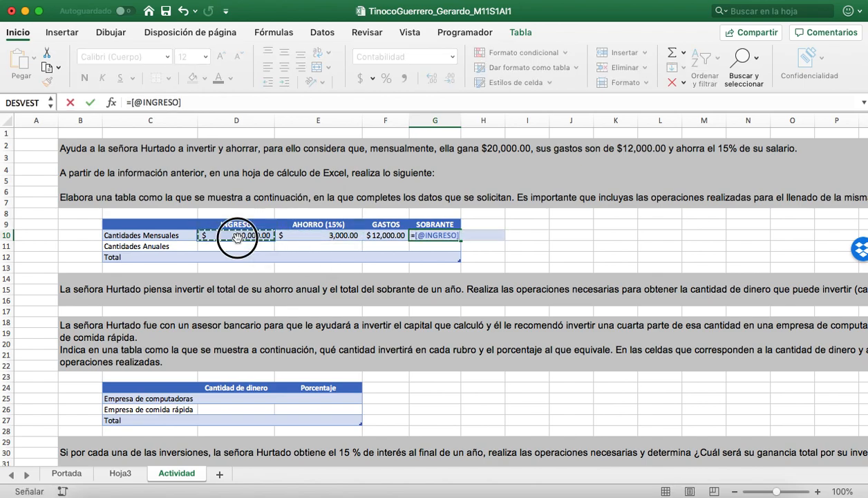
type("-")
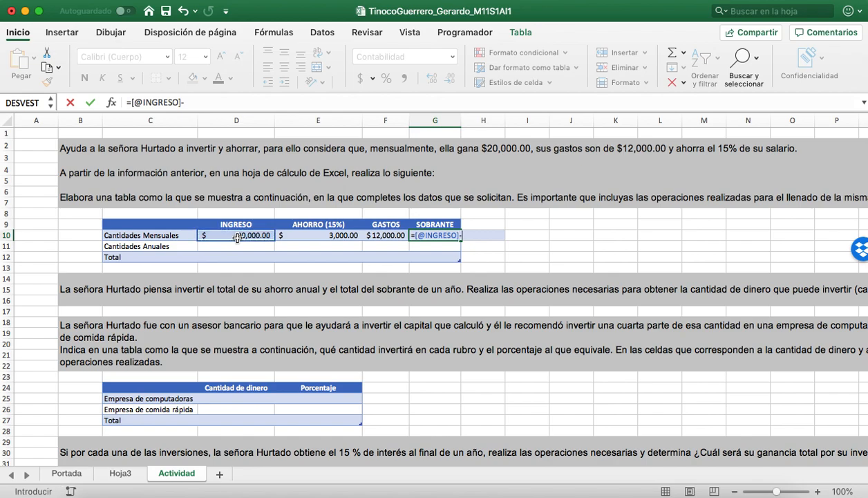
left_click(318, 236)
type("-")
left_click(389, 236)
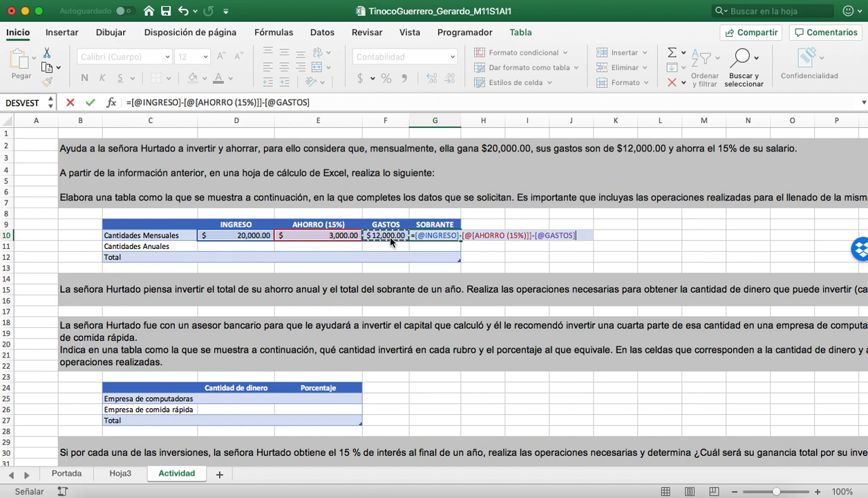
key("Return")
key("Up")
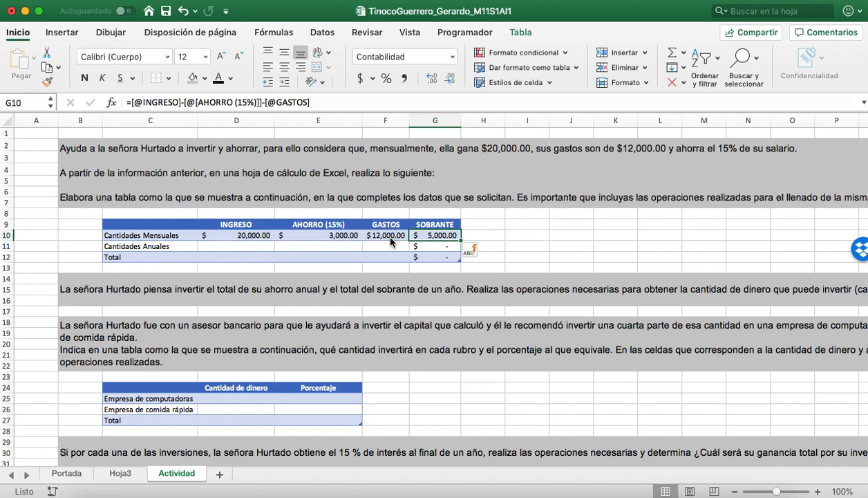
Calculate the annual income in D11 with the formula =D10*12
key("Down")
key("Left")
key("Left")
key("Left")
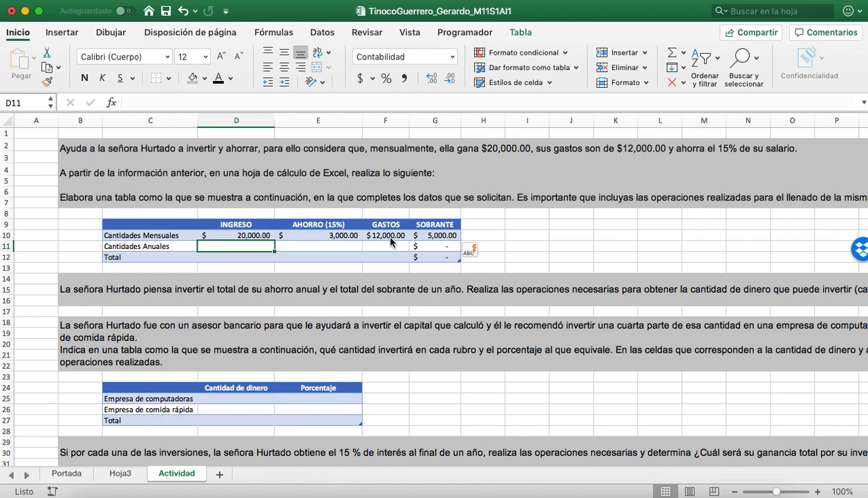
type("=")
left_click(258, 234)
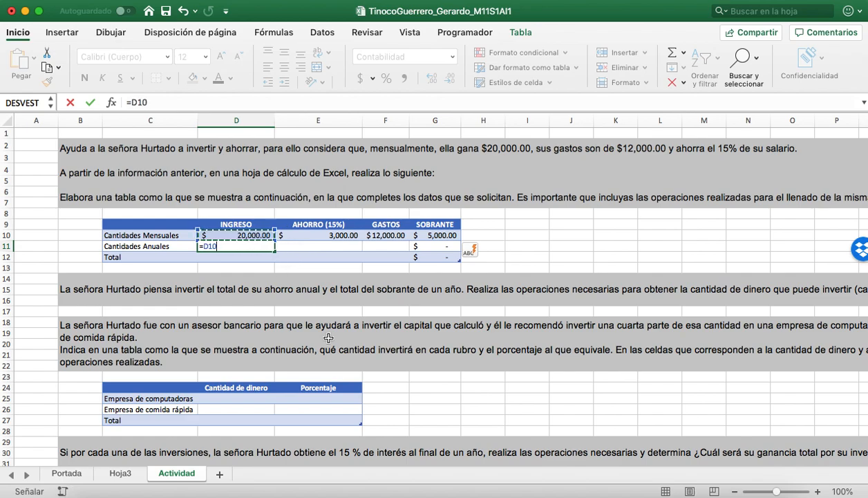
type("*")
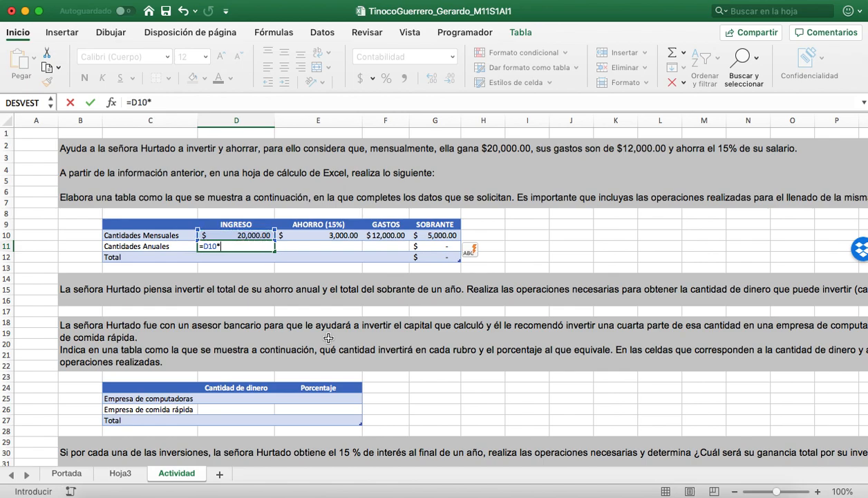
type("12")
key("Return")
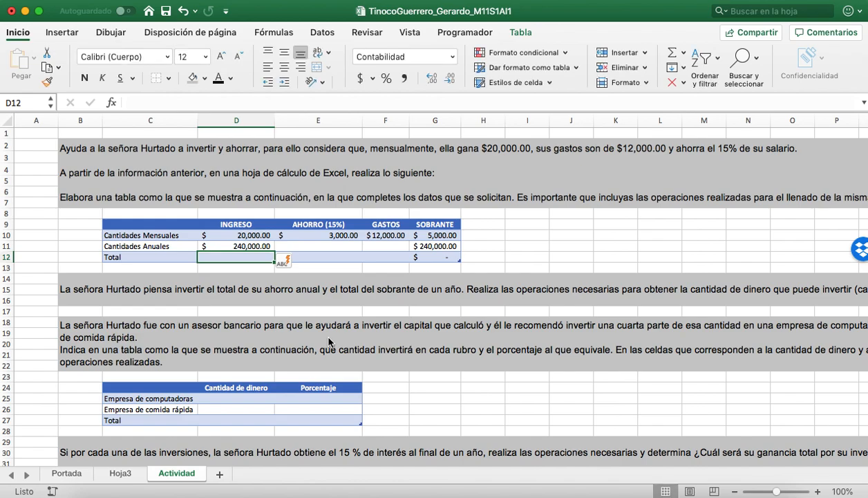
Undo the automatic fill of the SOBRANTE formula in G11:G12 and redo it
key("Up")
key("Right")
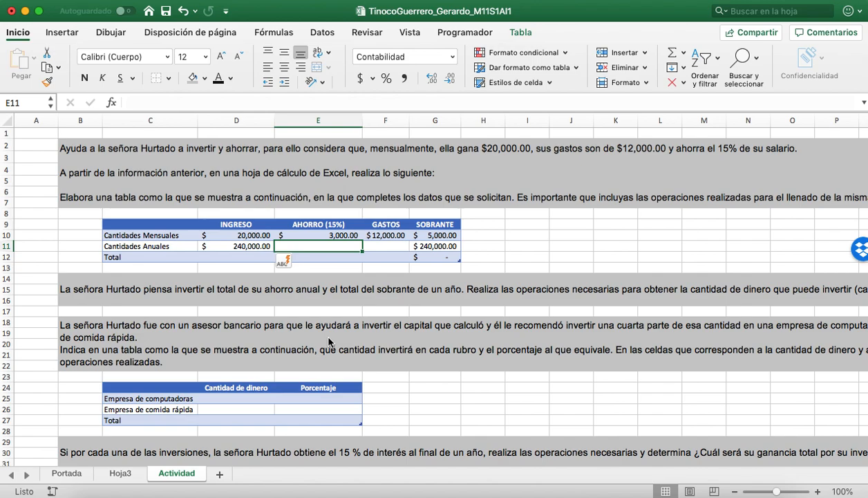
key("Right")
key("Right")
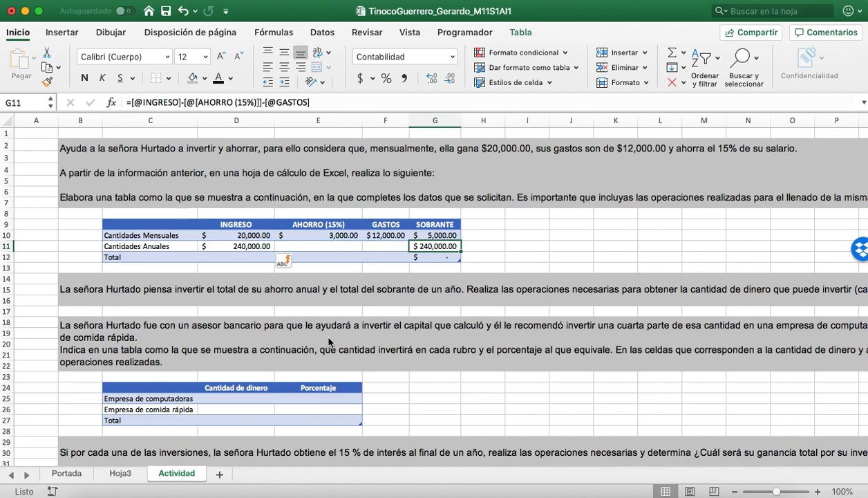
key("super+z")
key("super+z")
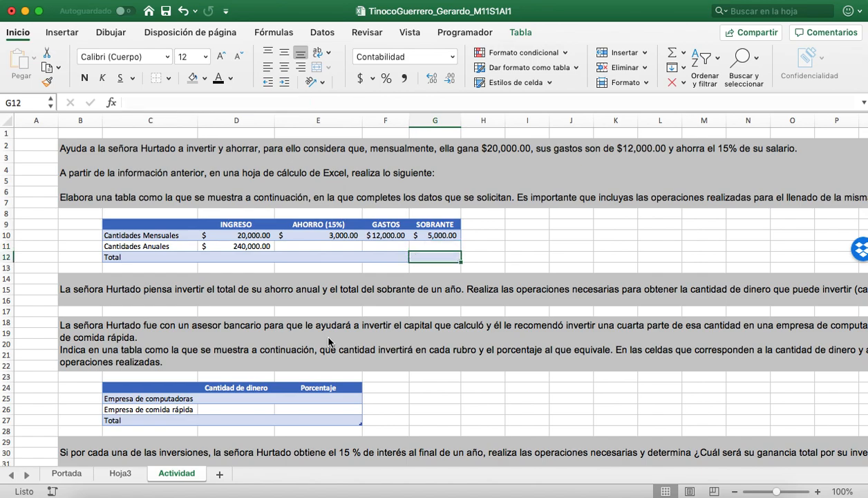
key("super+y")
key("super+y")
key("Left")
key("Left")
key("Right")
key("Right")
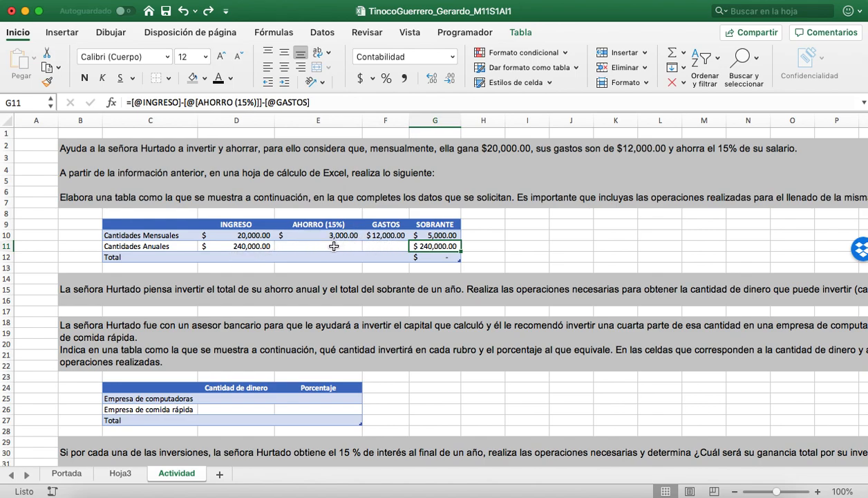
Calculate the annual expenses in F11 with the formula =F10*12
left_click(384, 246)
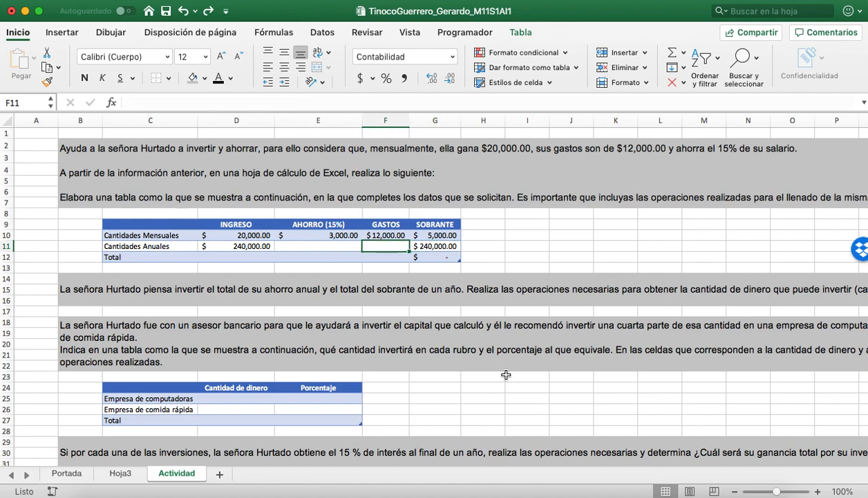
type("=")
left_click(393, 236)
type("*12")
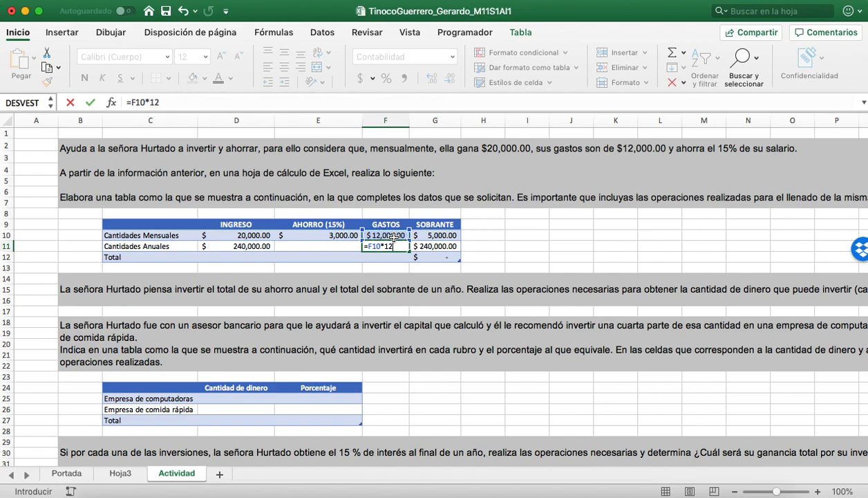
key("Return")
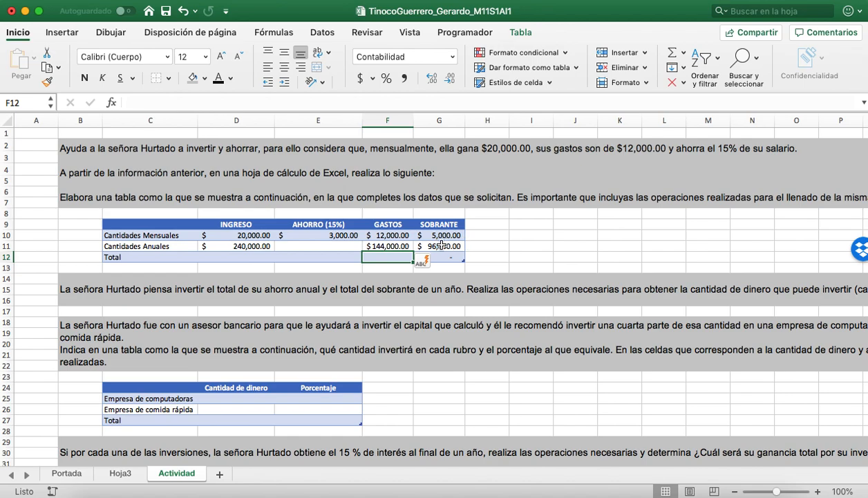
left_click(339, 243)
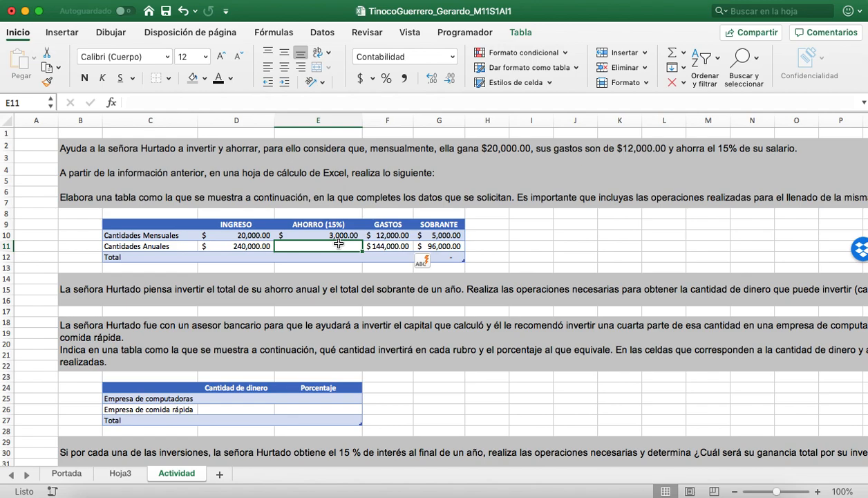
left_click(339, 237)
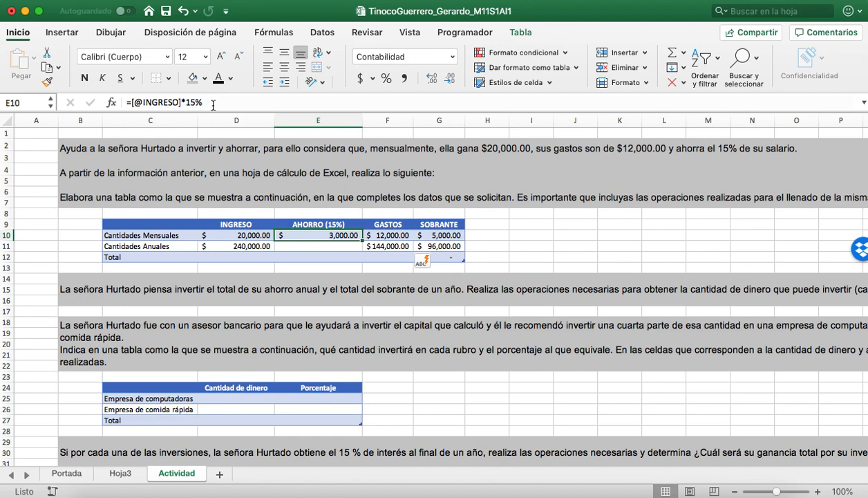
left_click(291, 248)
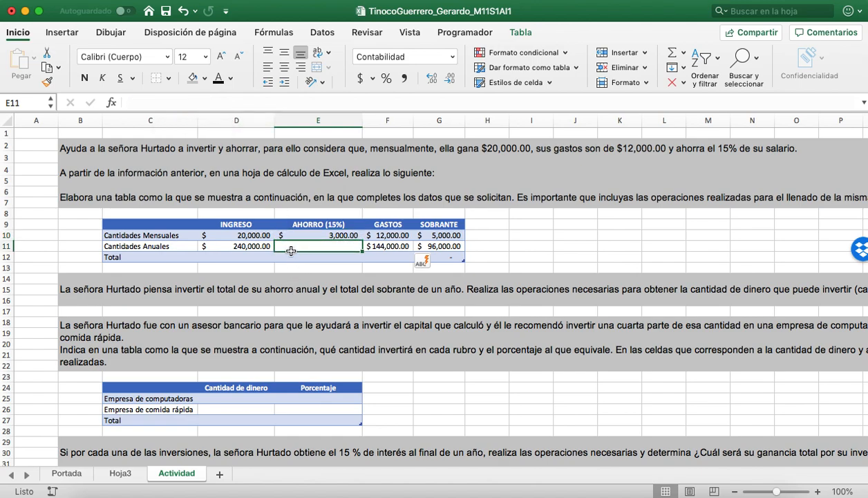
type("=")
left_click(235, 246)
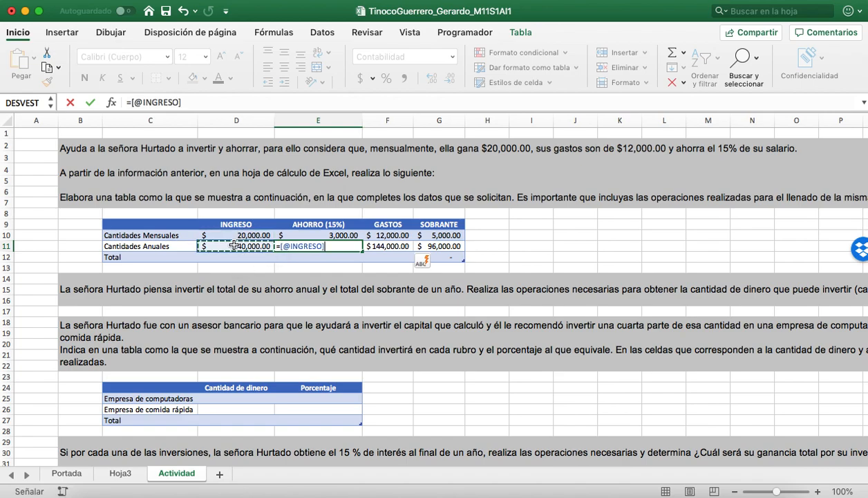
type("*")
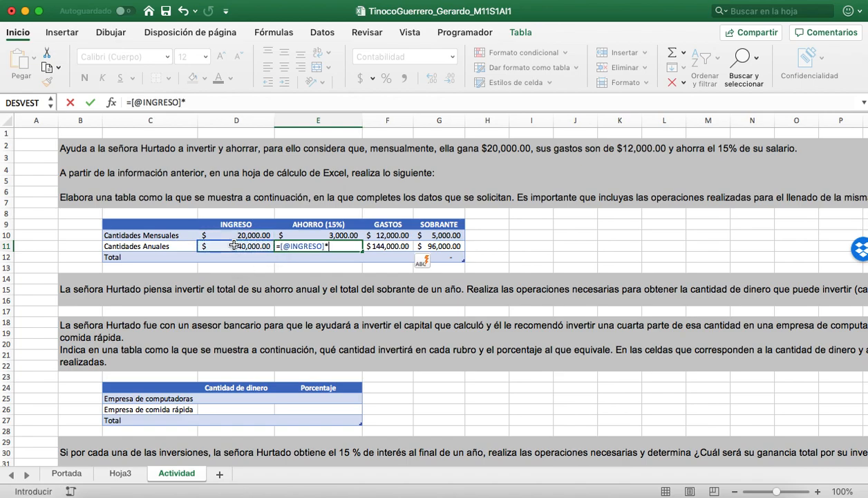
type("0.15")
key("Return")
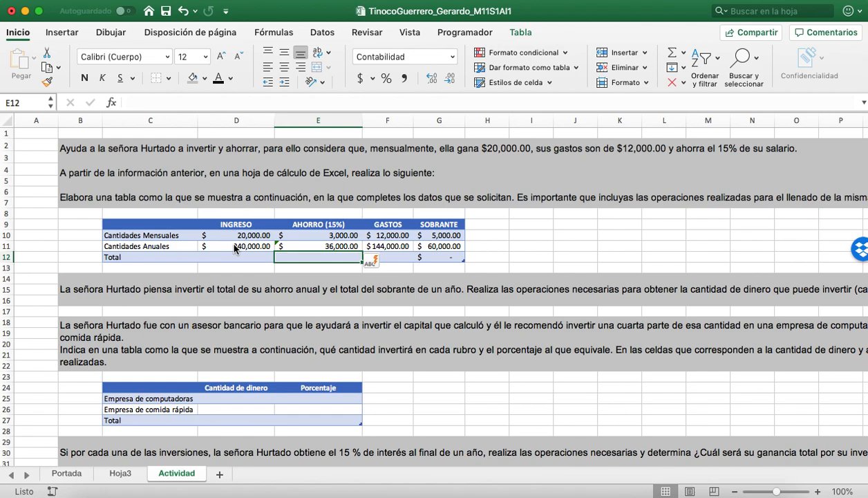
Compare the savings formulas in E10 and E11 of the AHORRO (15%) column
left_click(319, 245)
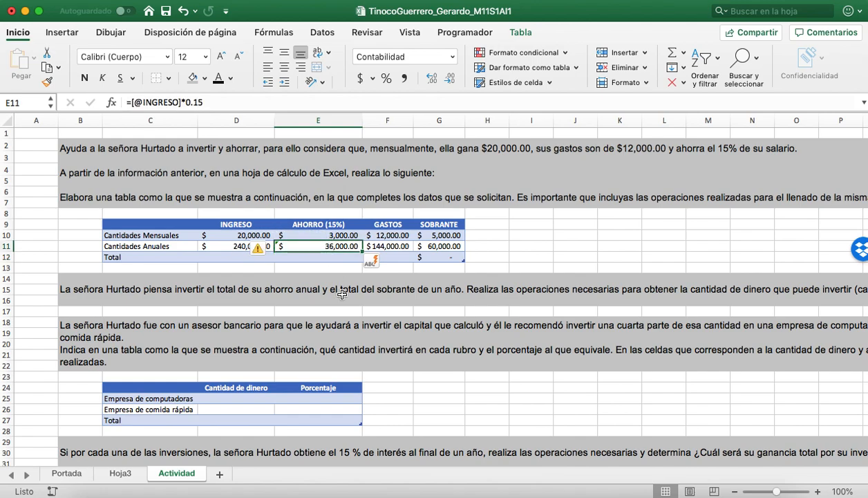
key("Up")
key("Down")
key("Up")
key("Down")
key("Up")
key("Down")
left_click(482, 236)
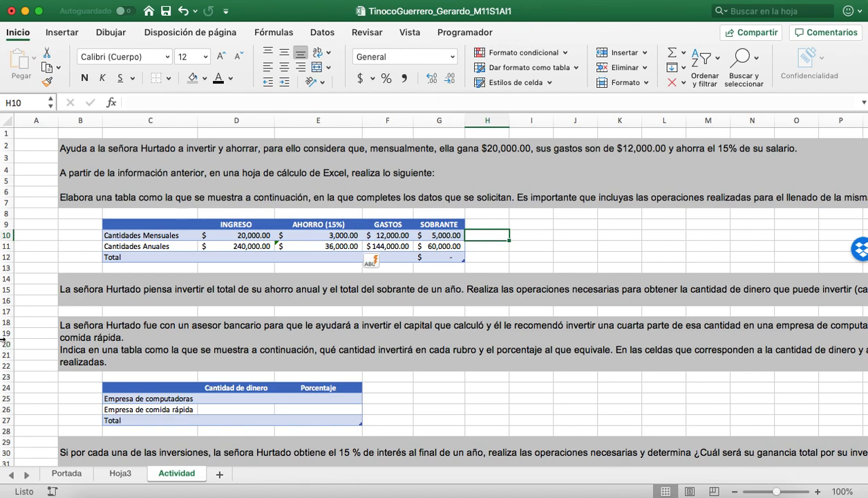
Delete row 12, which holds the Total row of the income and expenses table
left_click(7, 257)
right_click(6, 257)
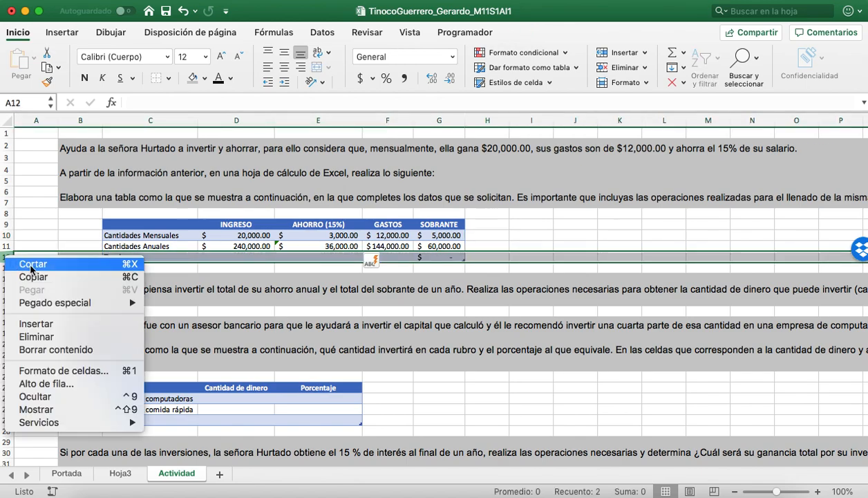
left_click(36, 337)
left_click(502, 246)
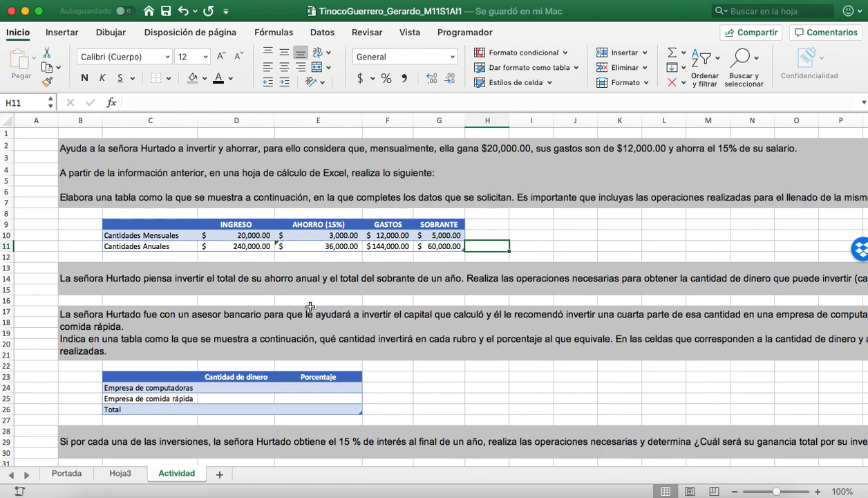
Enter the label "Total a invertir" in I10 and widen column I to fit the text
scroll(311, 307, "right", 4)
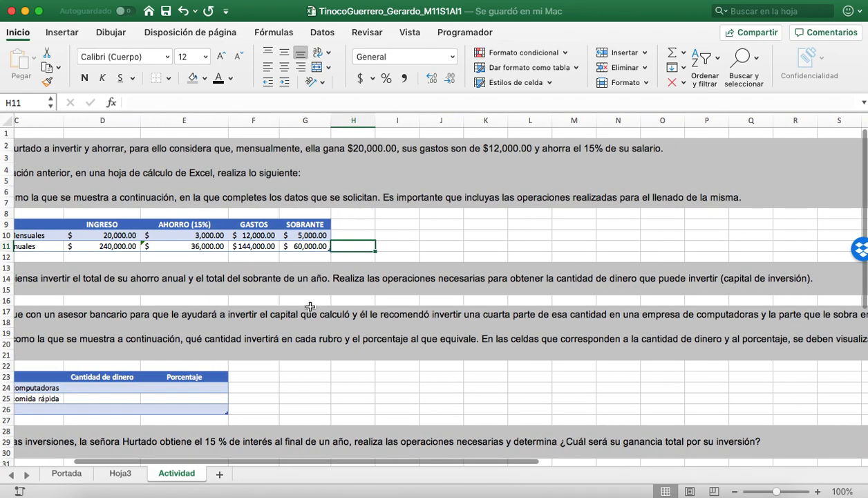
scroll(310, 306, "left", 4)
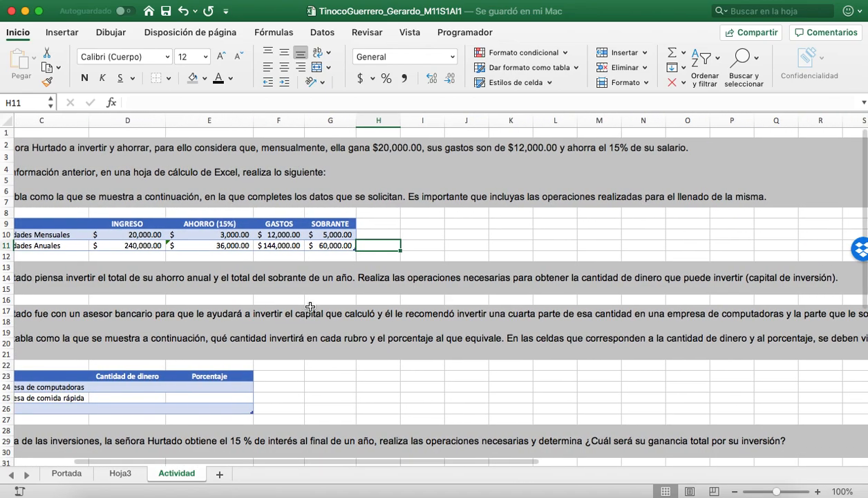
left_click(517, 230)
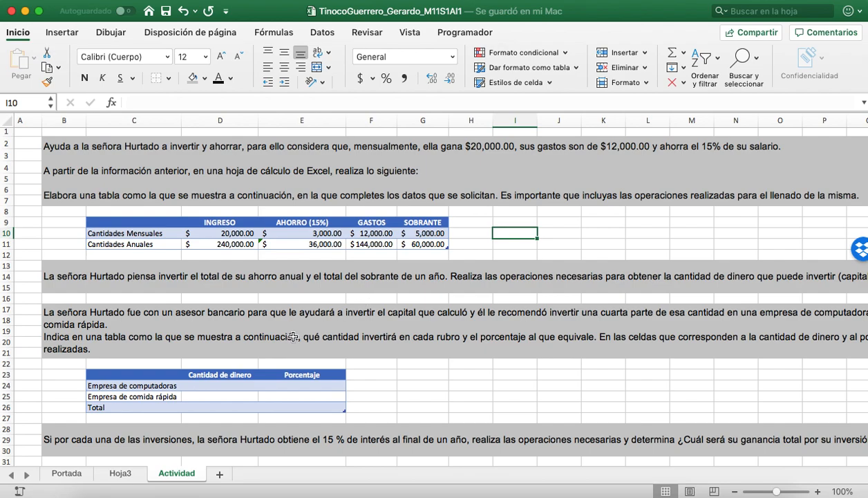
type("Total a inv")
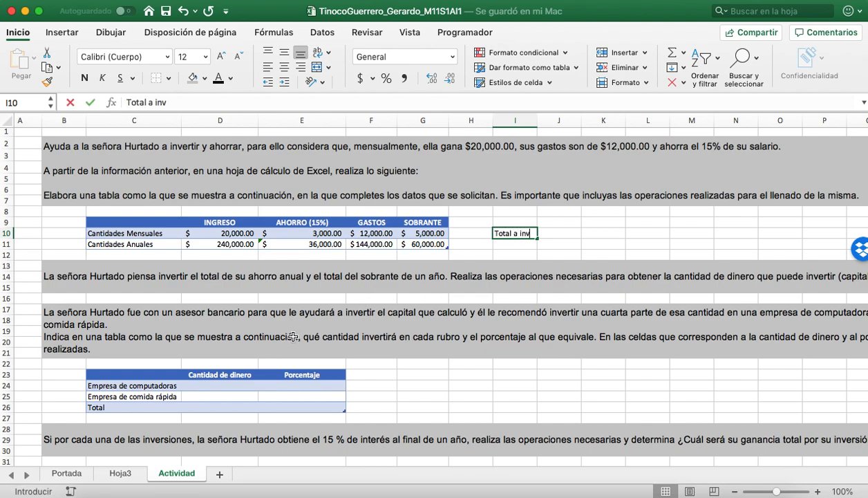
type("ertir")
key("Return")
key("Up")
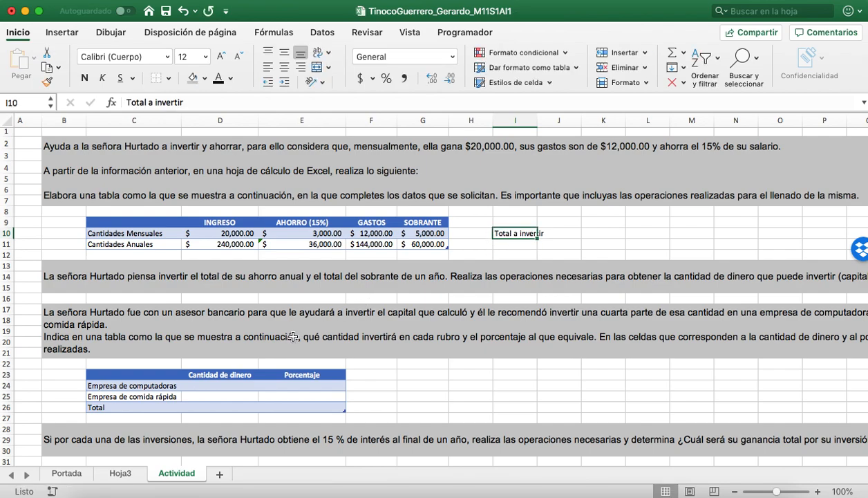
left_click_drag(538, 121, 546, 119)
key("Right")
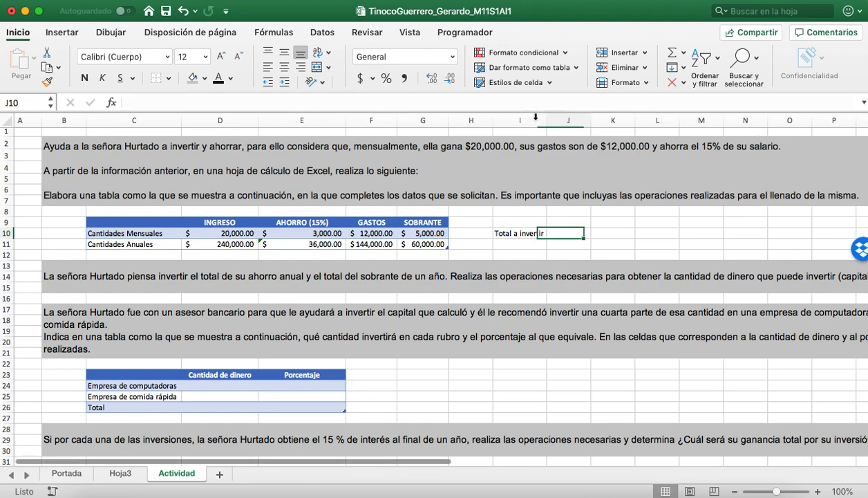
key("Left")
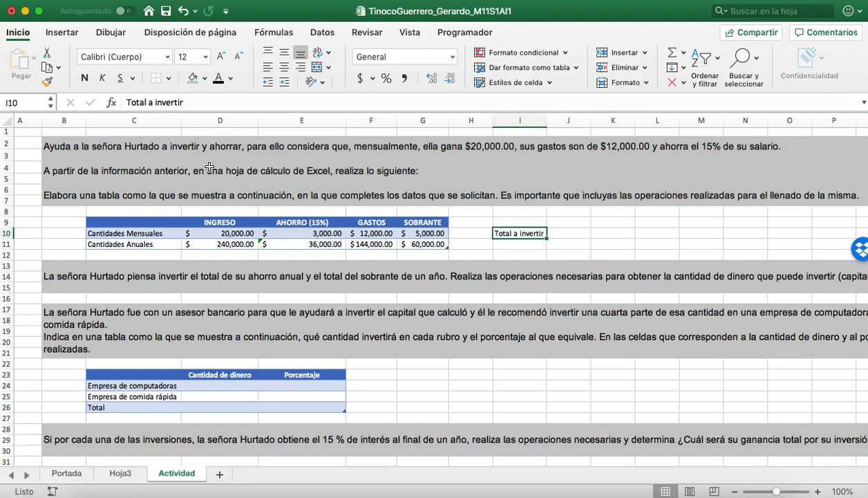
Format the "Total a invertir" label in I10 with a blue fill and bold white text
left_click(204, 79)
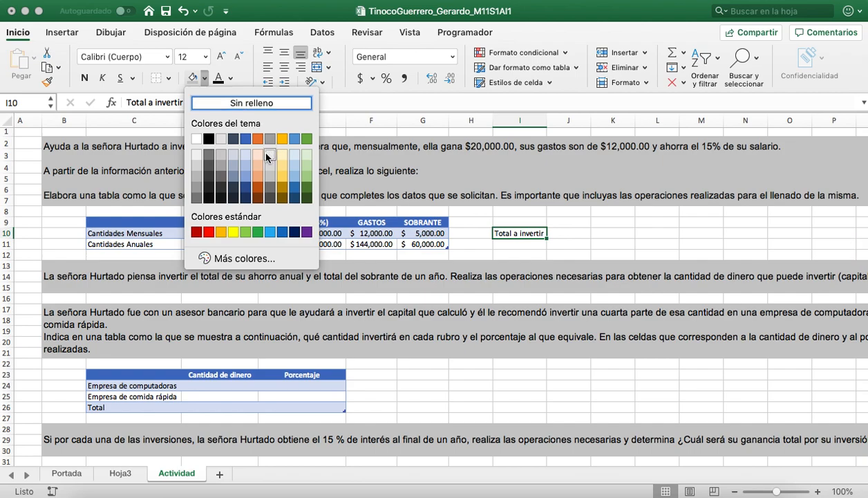
left_click(295, 177)
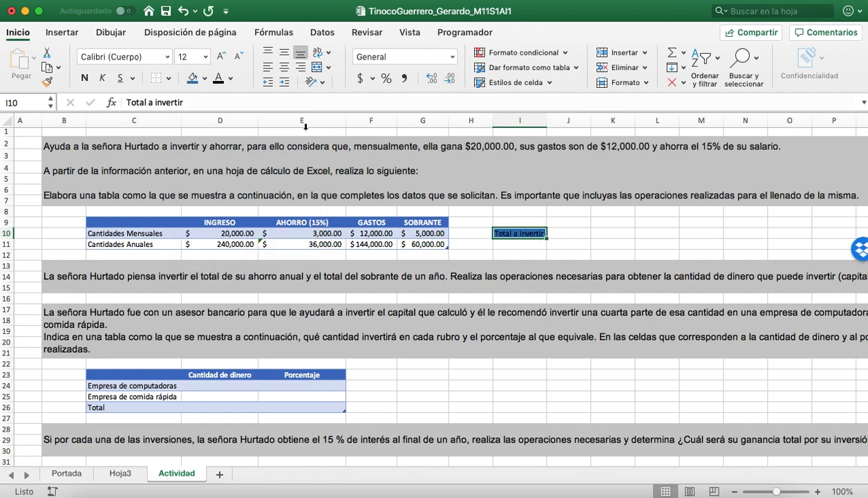
left_click(85, 77)
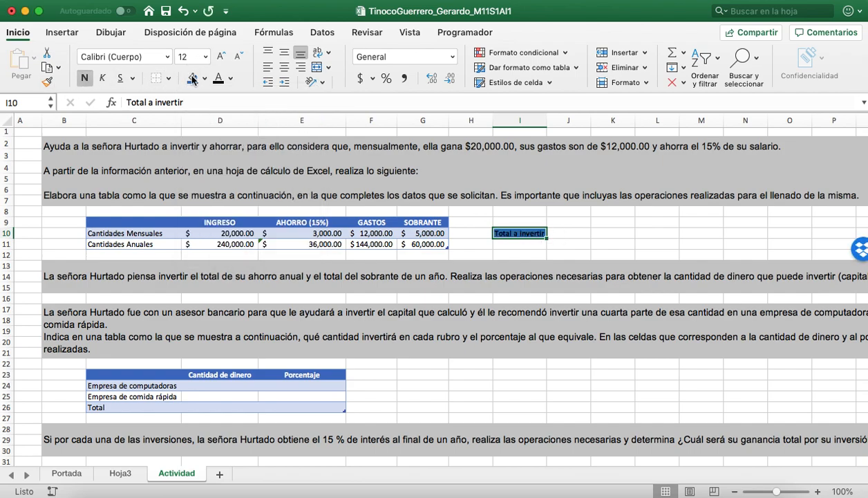
left_click(230, 81)
left_click(221, 135)
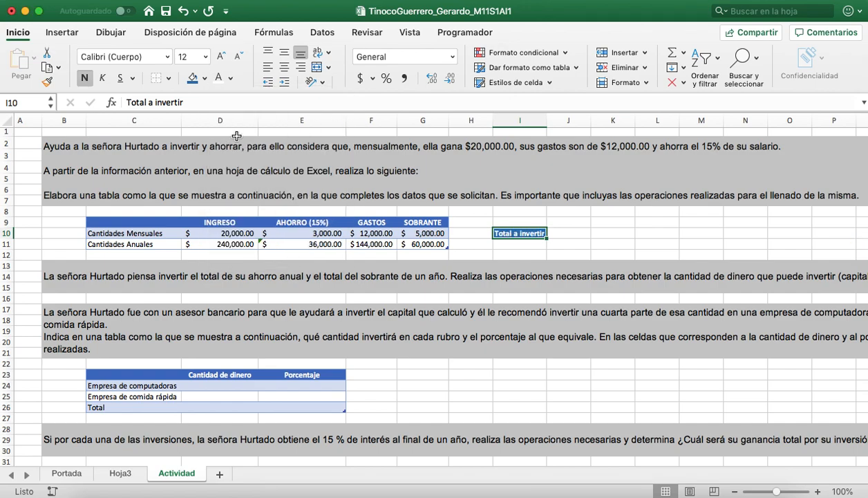
Calculate the total to invest in J10 by adding annual savings and annual surplus with =E11+G11
left_click(564, 232)
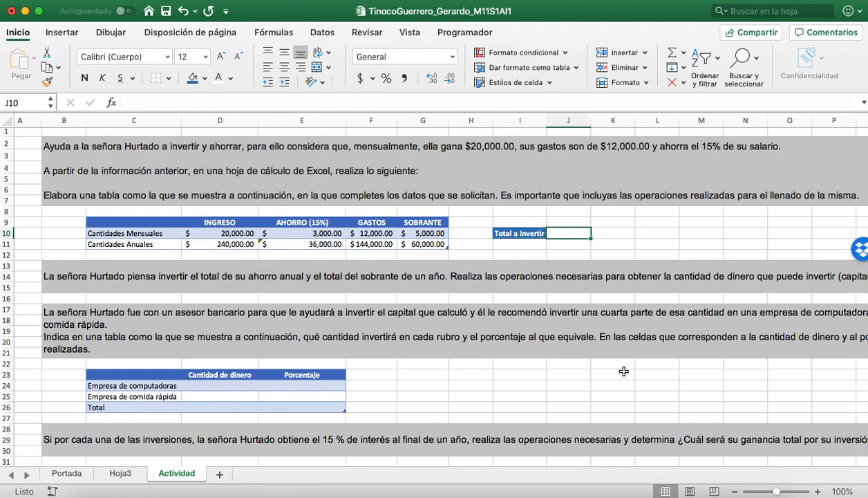
type("=")
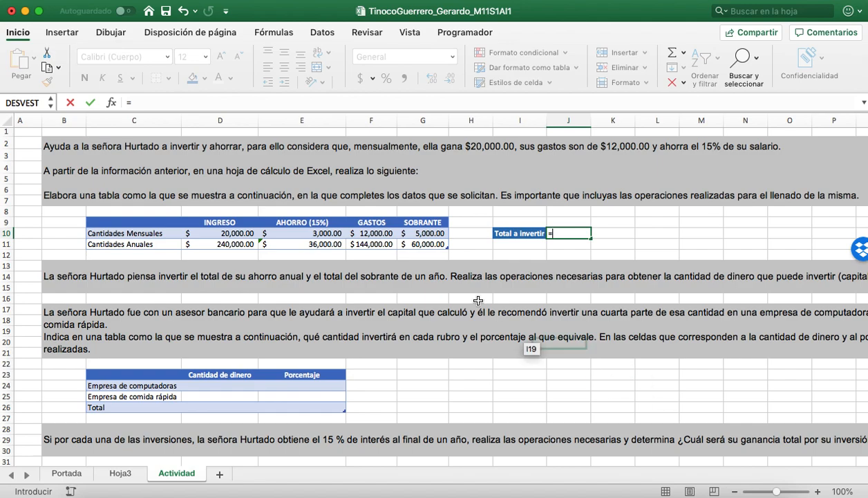
left_click(318, 245)
type("+")
left_click(437, 244)
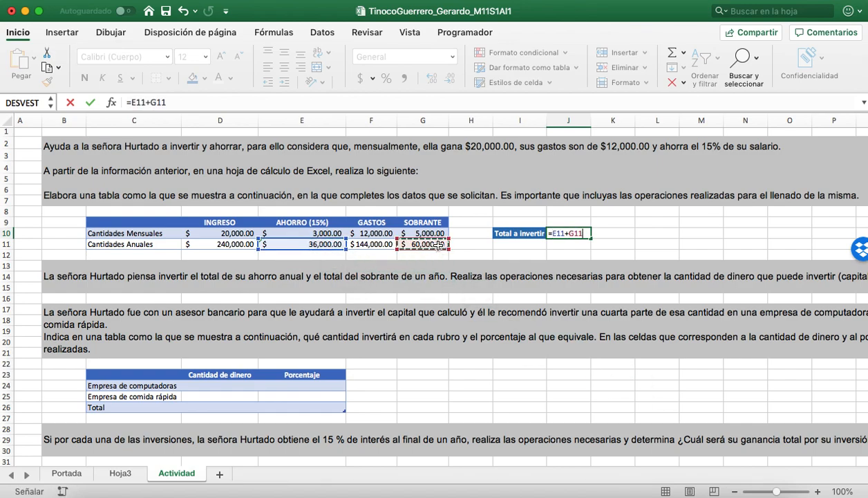
key("Return")
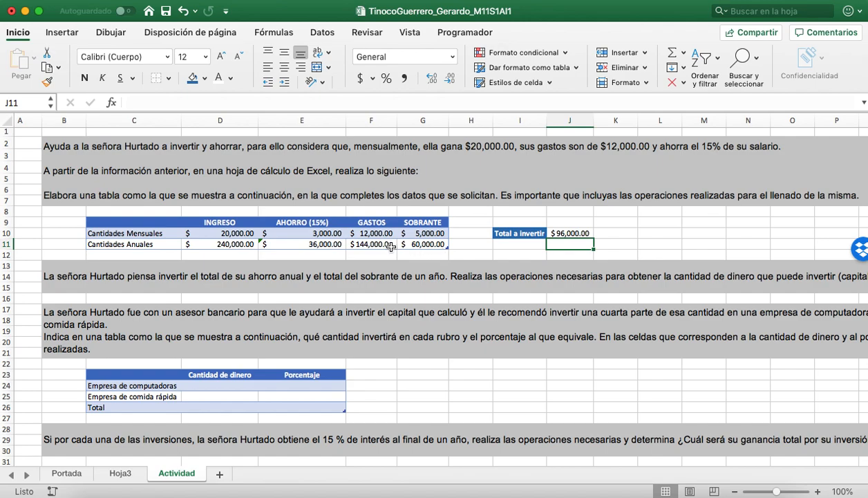
Read the instructions on dividing the investment between the computer company and the fast food company
scroll(189, 263, "down", 3)
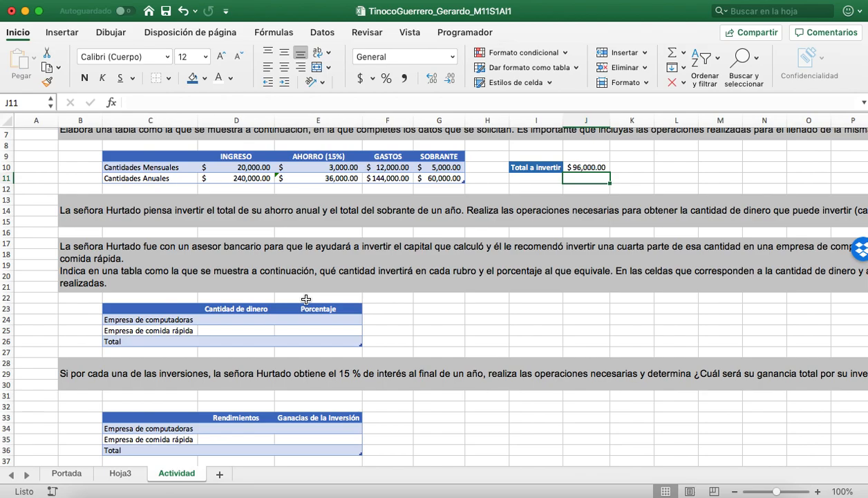
scroll(595, 325, "right", 5)
scroll(595, 325, "up", 1)
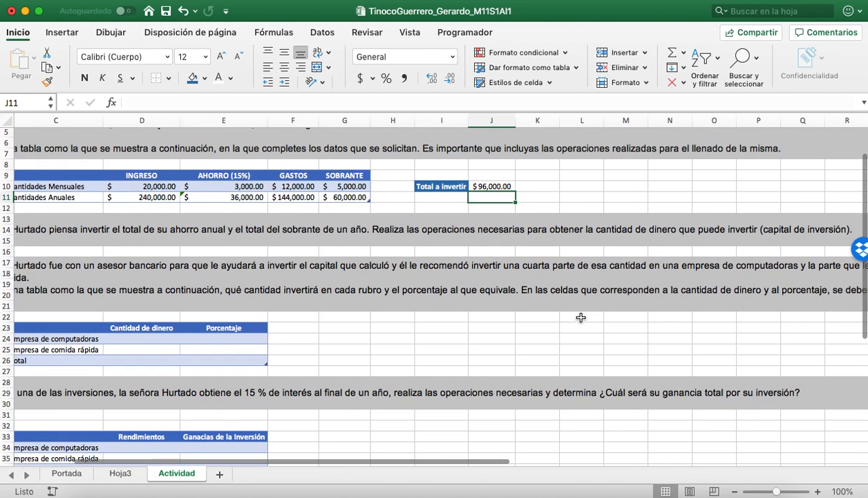
scroll(694, 289, "down", 2)
scroll(694, 289, "right", 3)
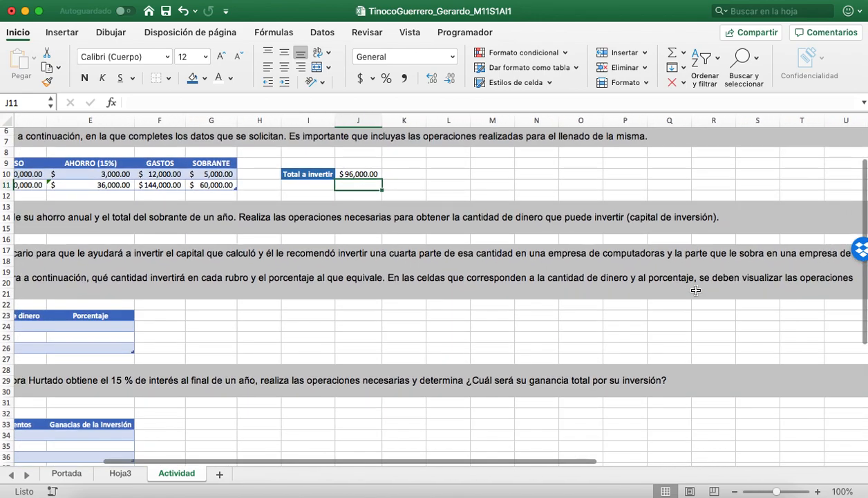
scroll(696, 290, "left", 1)
scroll(694, 290, "left", 3)
scroll(694, 291, "down", 1)
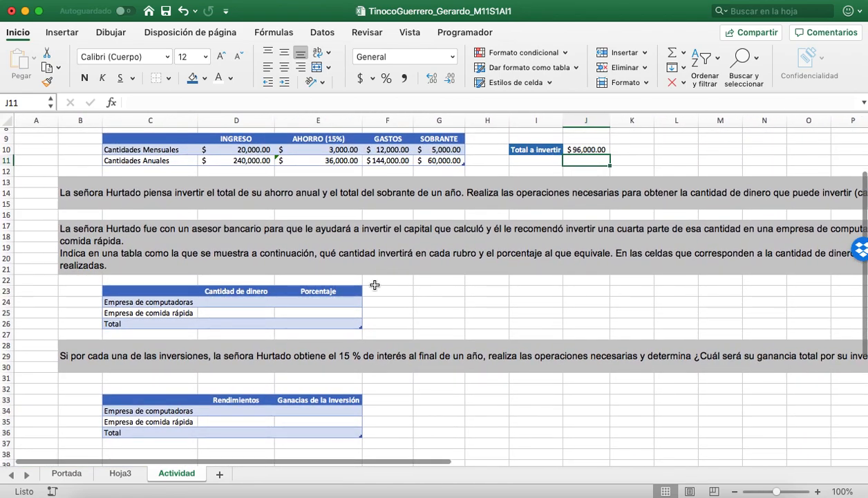
Try entering 1/4 as the Porcentaje for Empresa de computadoras in E24, and undo the entry
left_click(321, 302)
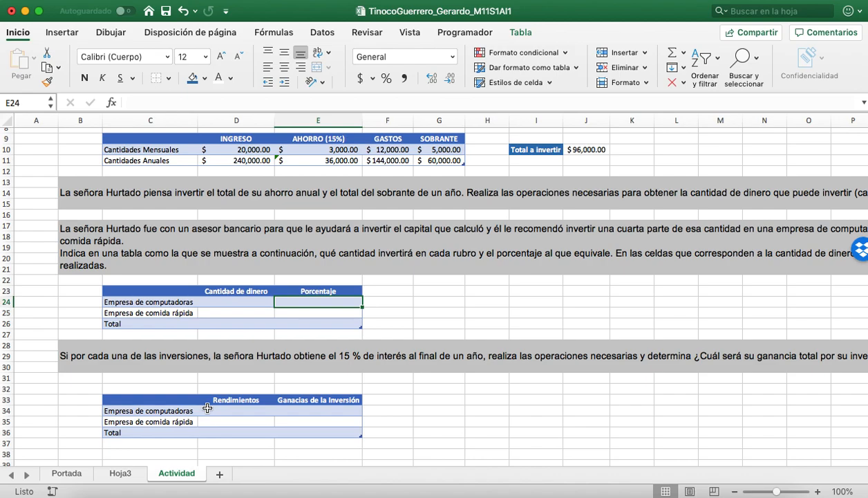
type("1/4")
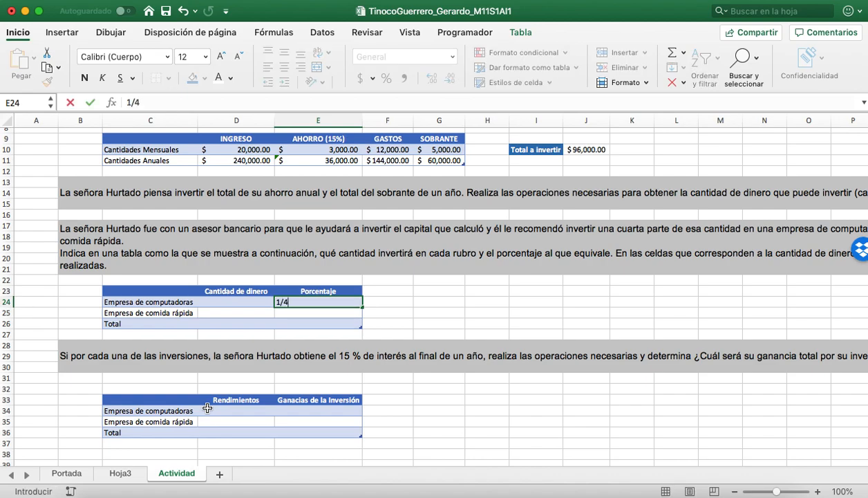
key("Return")
key("Up")
key("super+z")
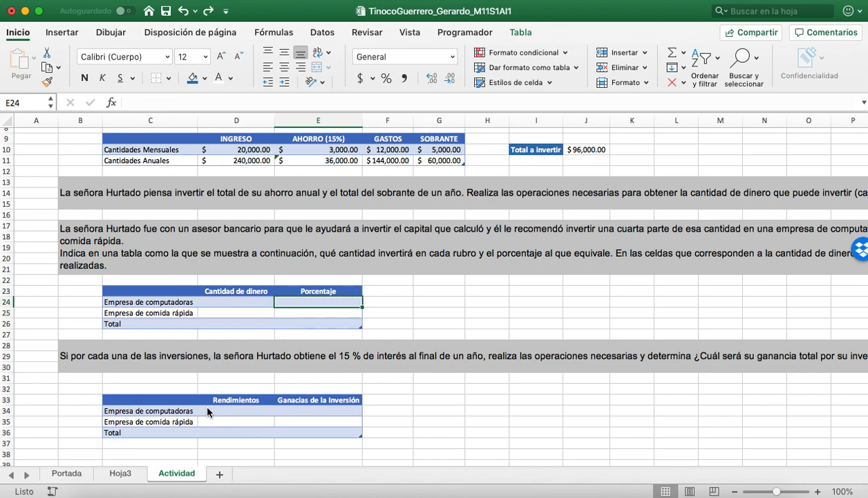
Format the Porcentaje cells E24:E26 of the investment distribution table with the Porcentaje number format
key("shift+Down")
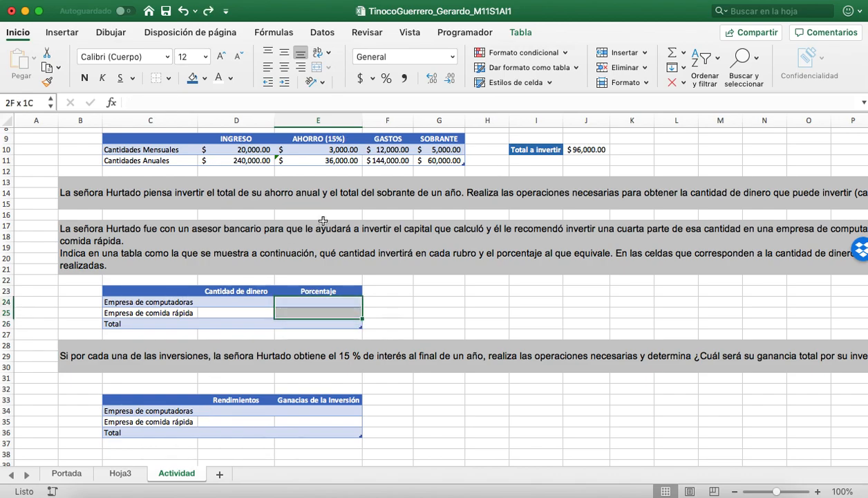
key("shift+Down")
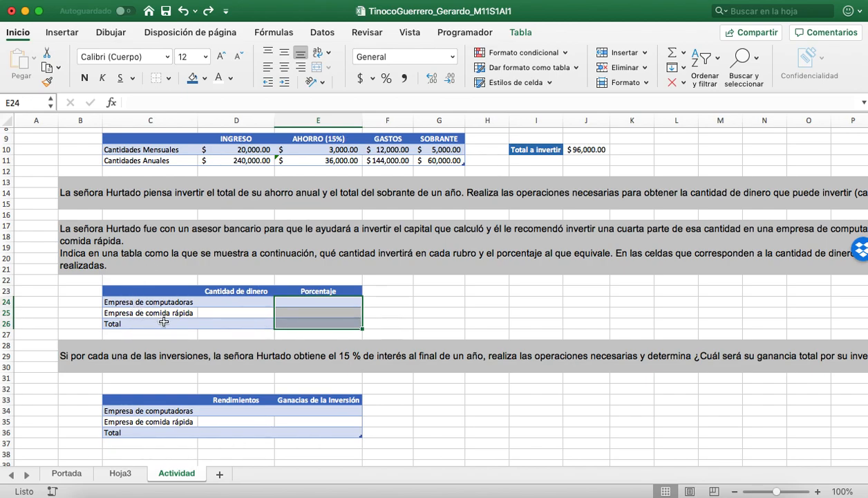
left_click(453, 57)
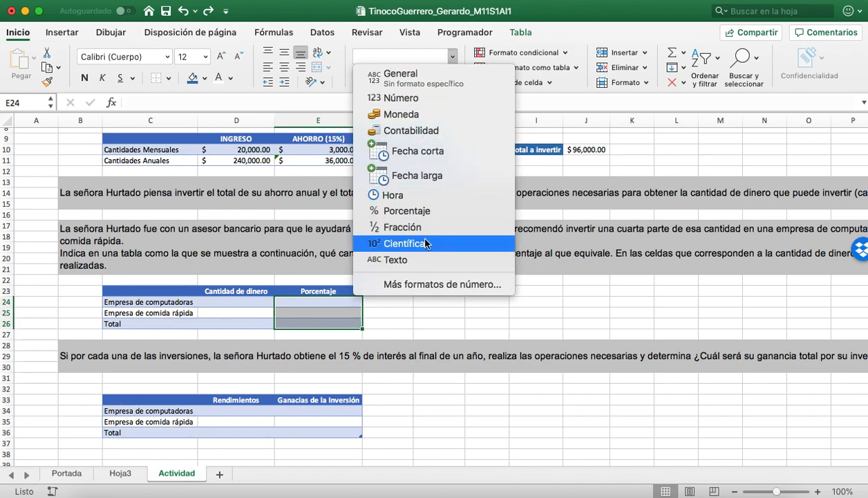
left_click(424, 213)
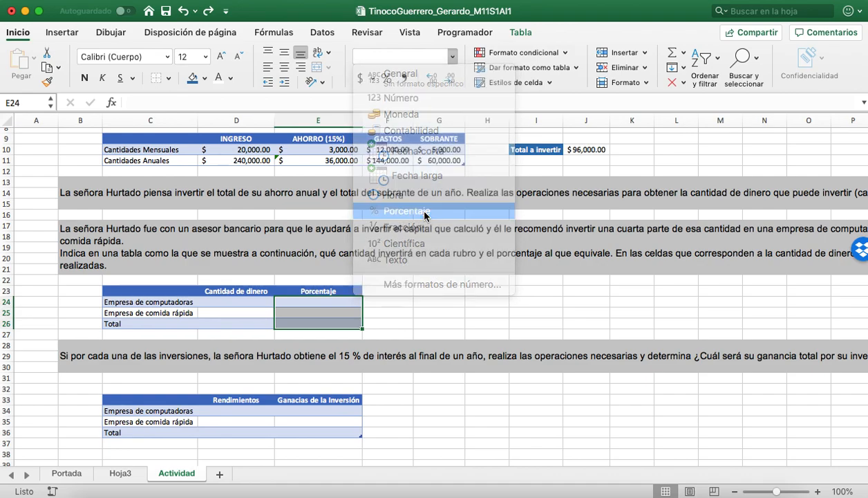
Enter 0.25% for Empresa de computadoras in E24 and 0.75% for Empresa de comida rápida in E25
left_click(315, 316)
type("0.25")
key("Return")
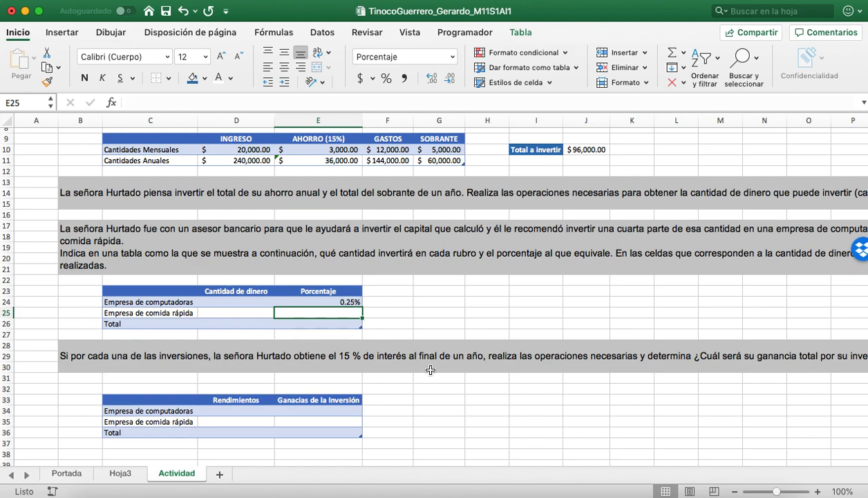
type("0.75")
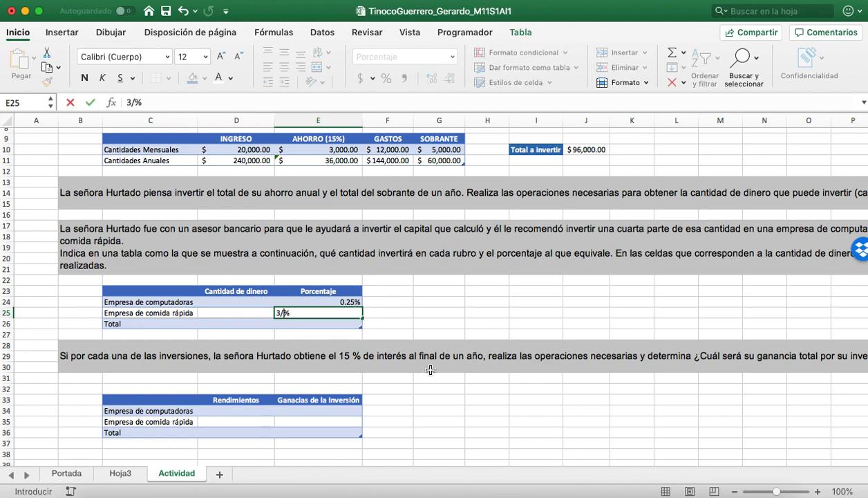
key("Return")
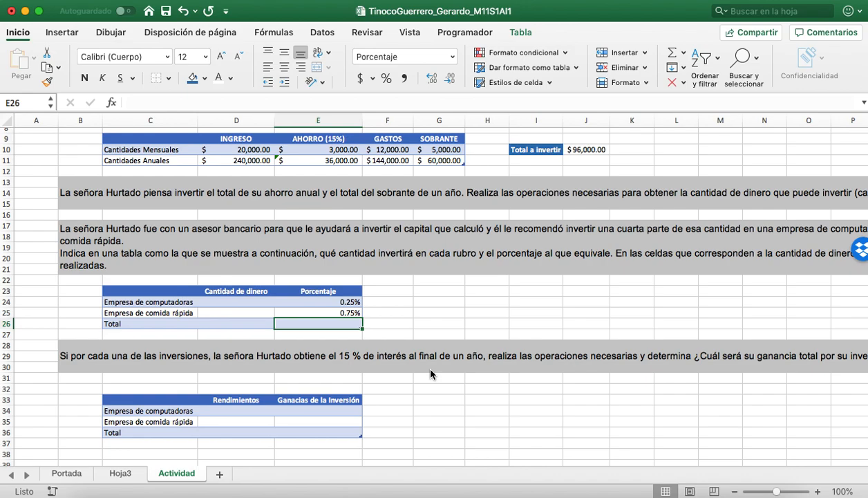
key("Left")
key("Up")
key("Up")
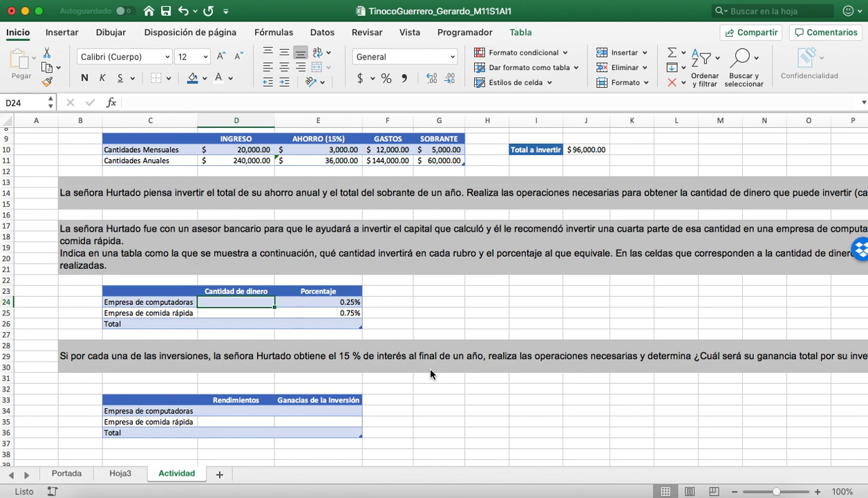
type("=")
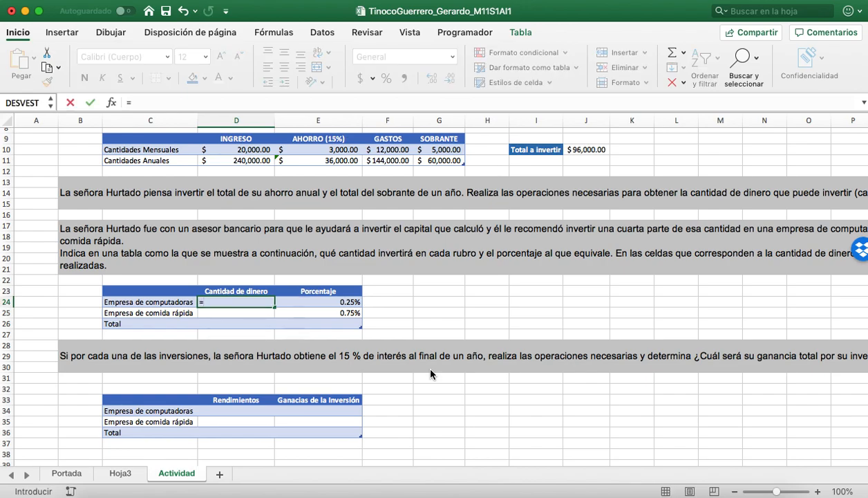
left_click(587, 149)
type("*")
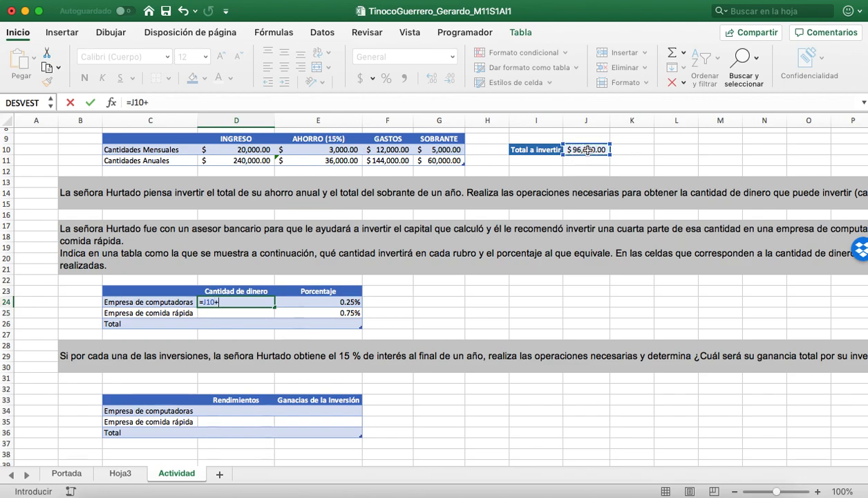
key("BackSpace")
type("*")
left_click(302, 301)
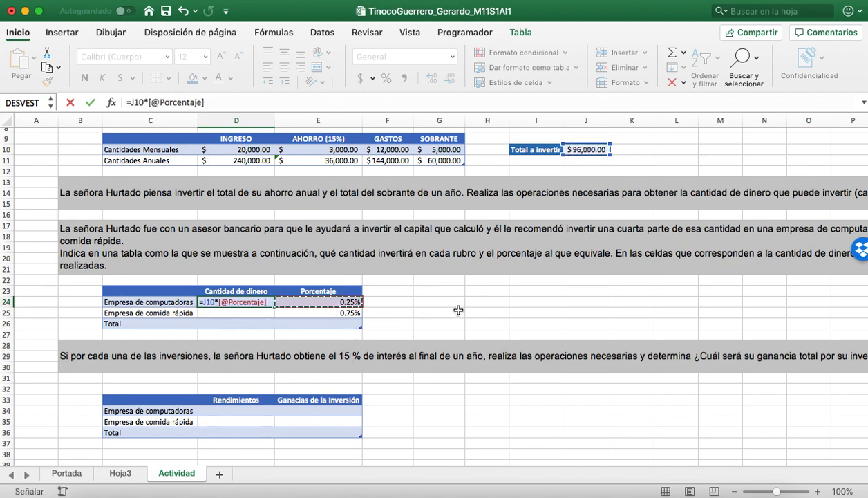
key("Return")
key("Up")
key("Right")
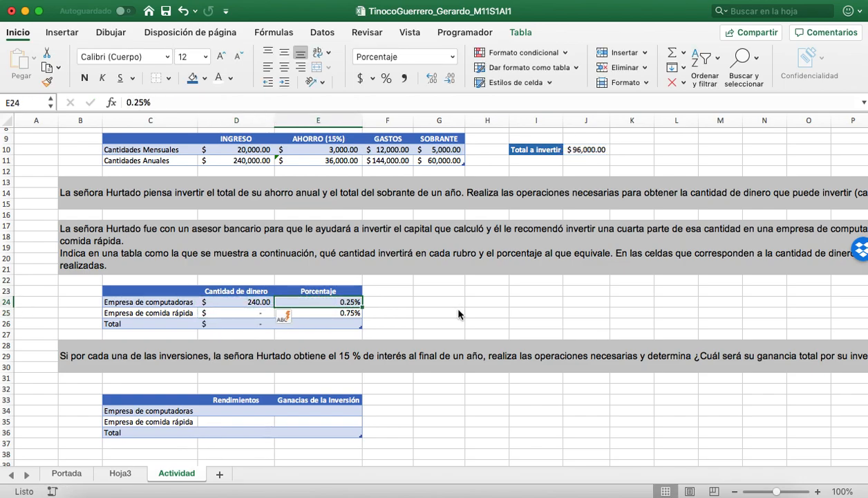
key("Left")
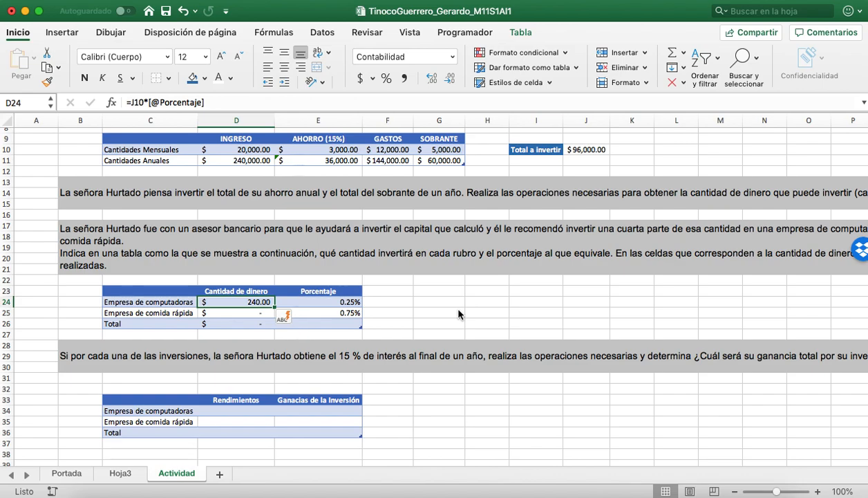
left_click(587, 146)
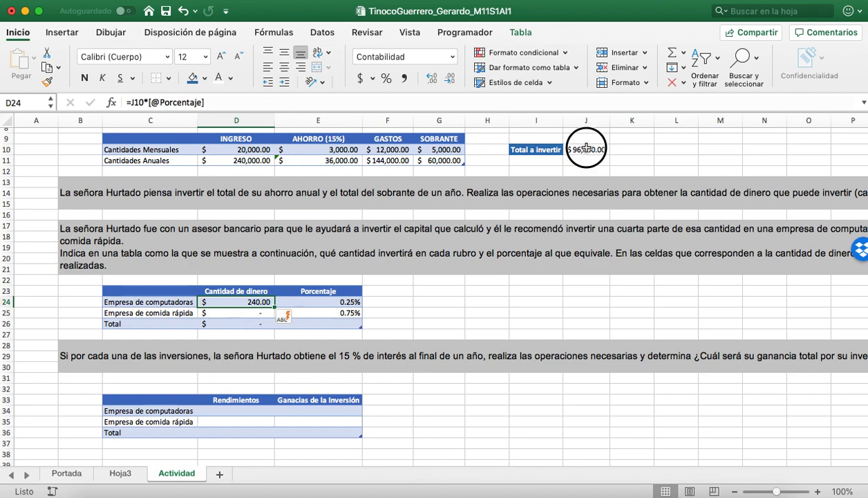
left_click(247, 303)
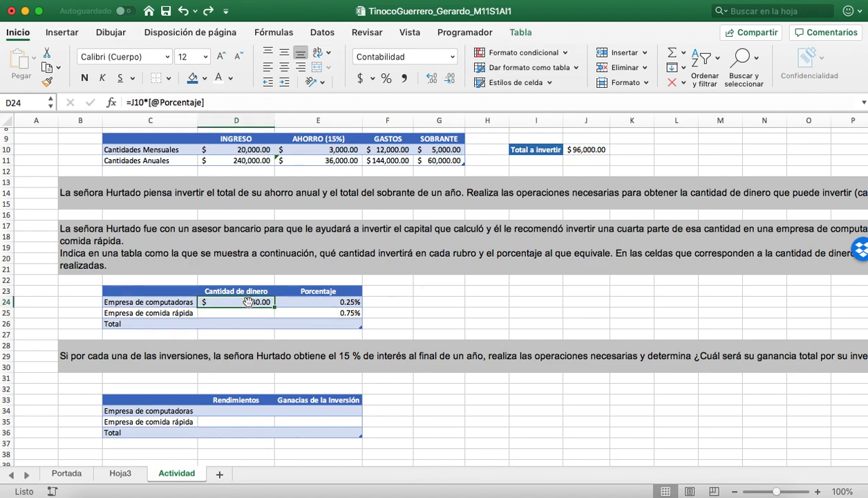
key("super+z")
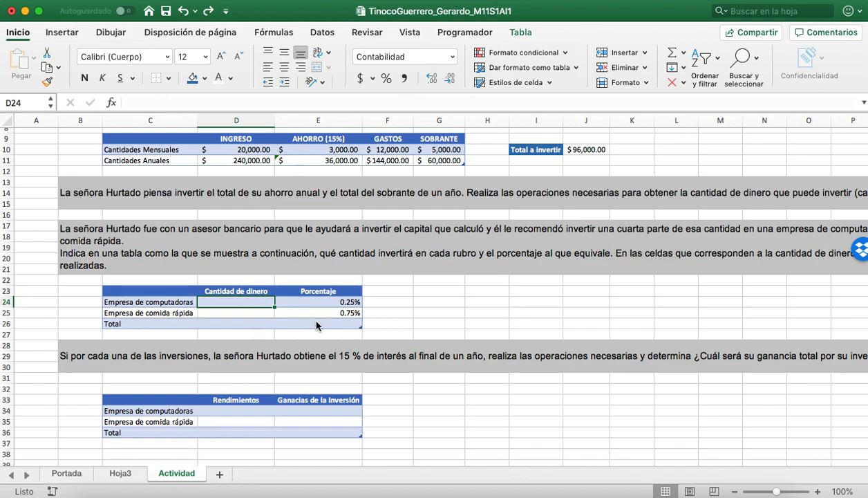
Calculate the computer company's Cantidad de dinero in D24 as a quarter of the total to invest with =J10*(1/4)
left_click(329, 301)
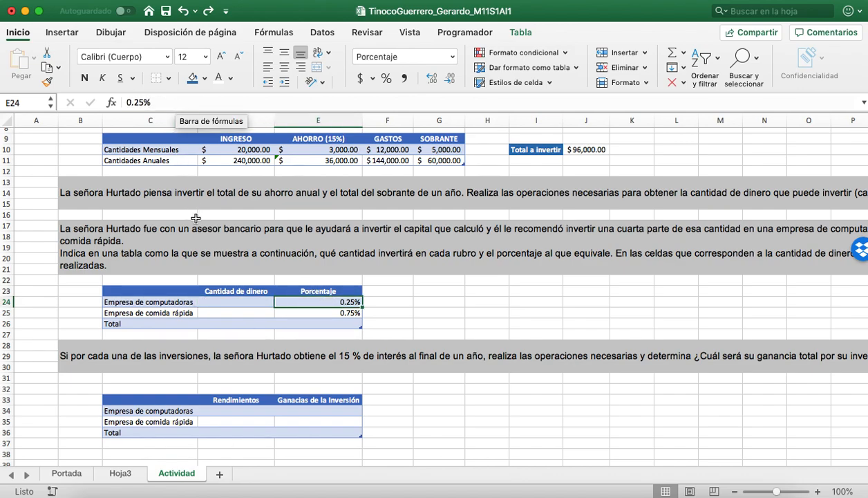
key("Left")
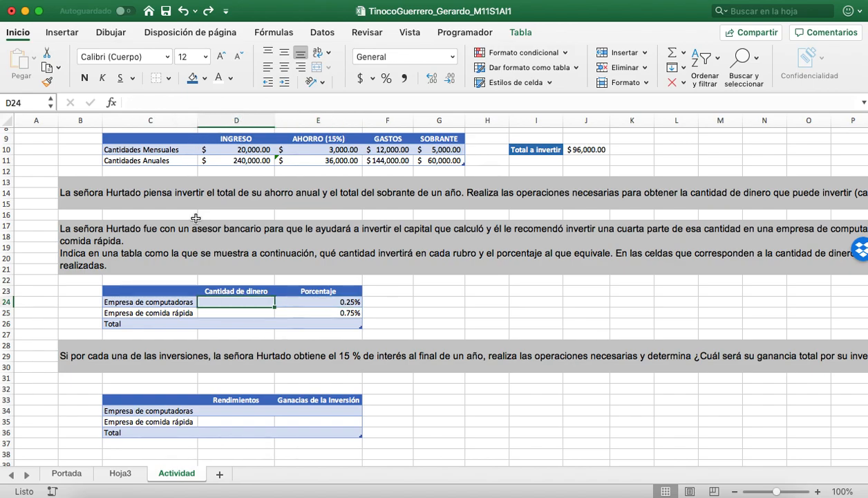
type("=")
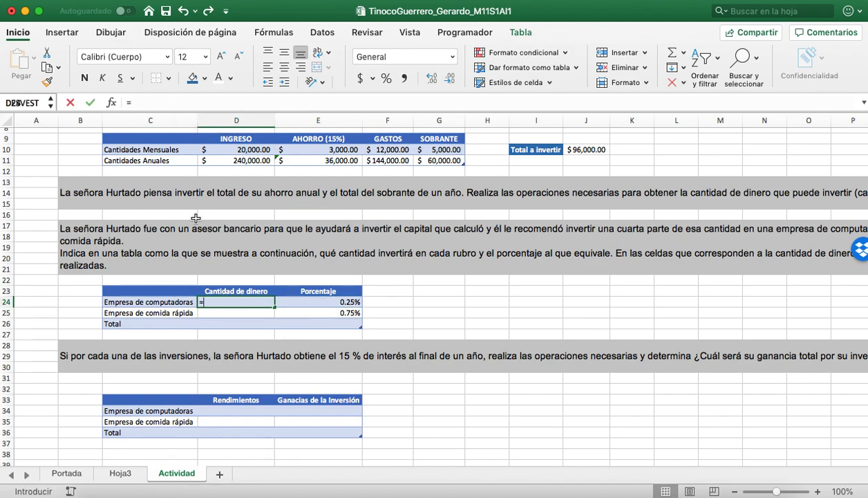
left_click(584, 151)
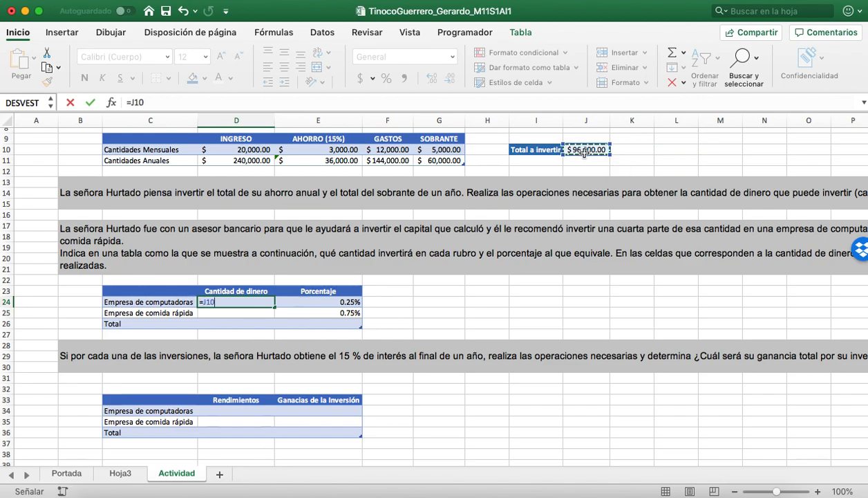
type("*(1/$)")
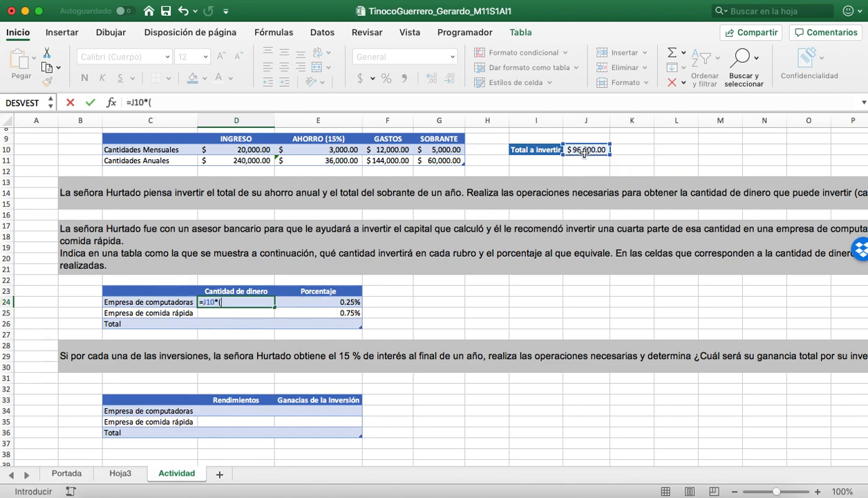
key("BackSpace")
key("BackSpace")
type("4)")
key("Return")
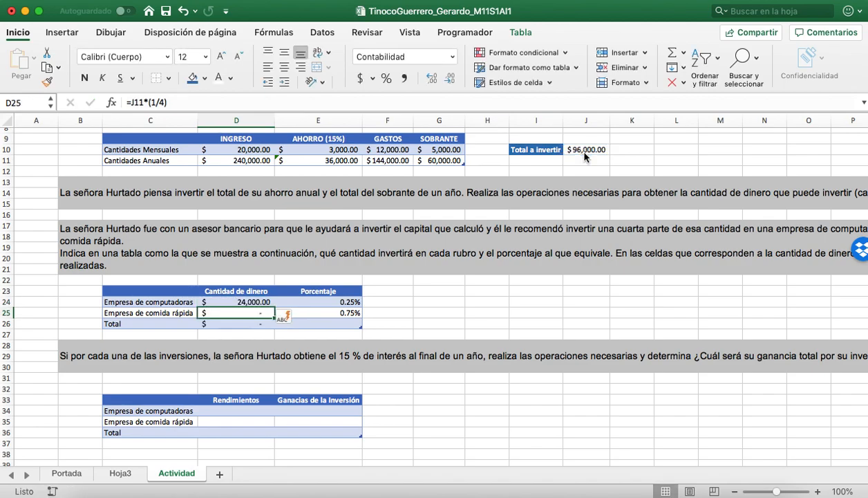
Calculate the fast food company's amount in D25 with =J10*(3/4), and undo the automatic fill of that formula into the rest of the column
type("=")
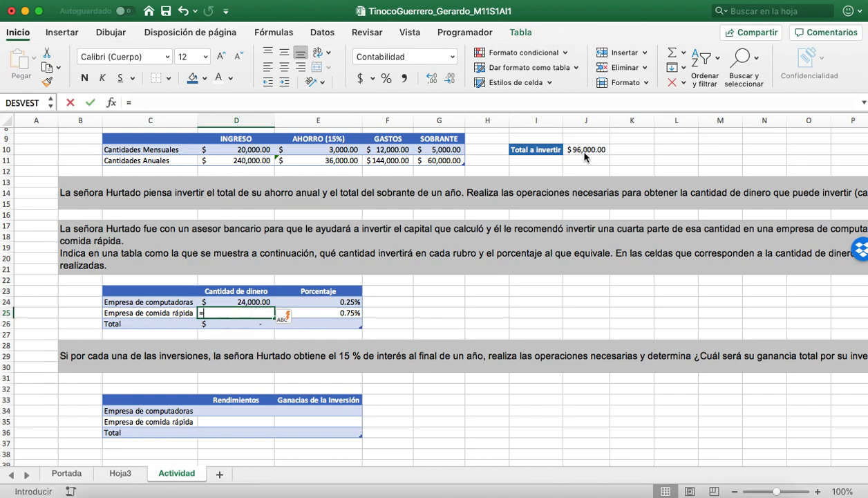
left_click(586, 152)
type("*")
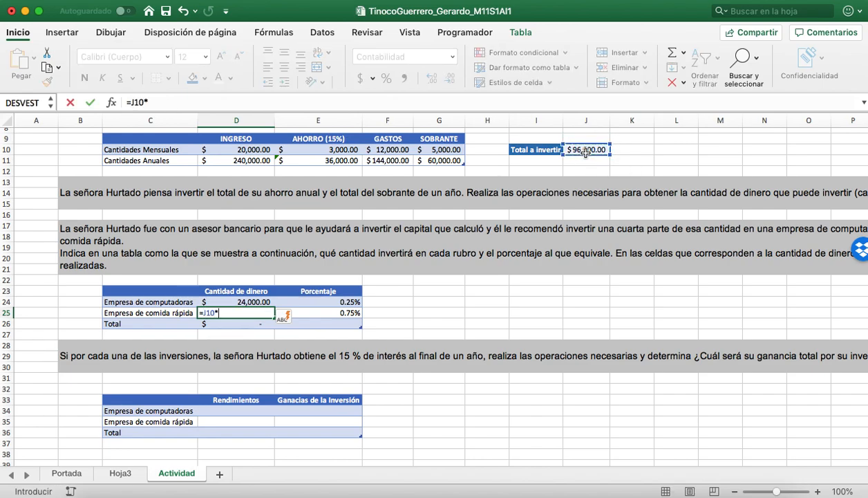
type("(3/4)")
key("Return")
key("Up")
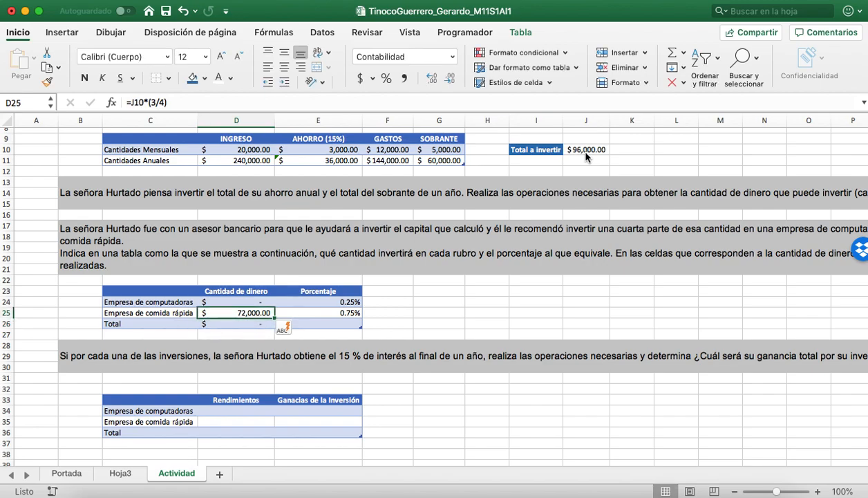
key("super+z")
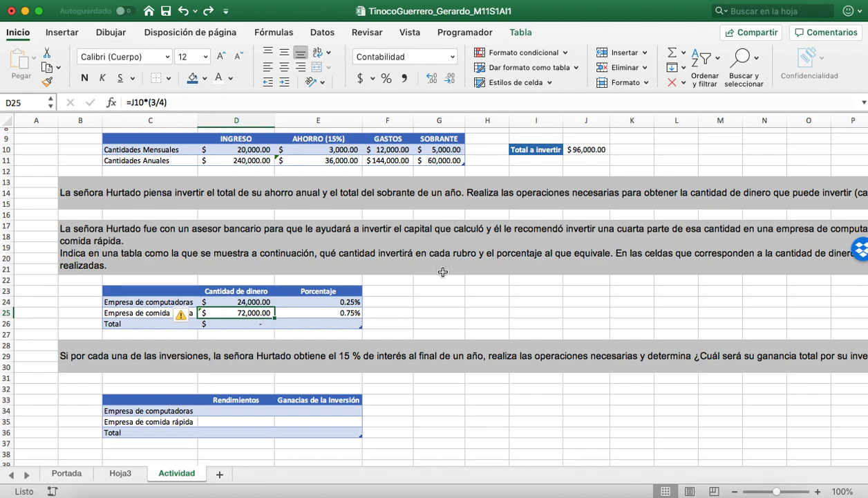
Clear the autofilled formula in the Total cell D26 and total the two investment amounts there with =SUMA(D24:D25)
key("Up")
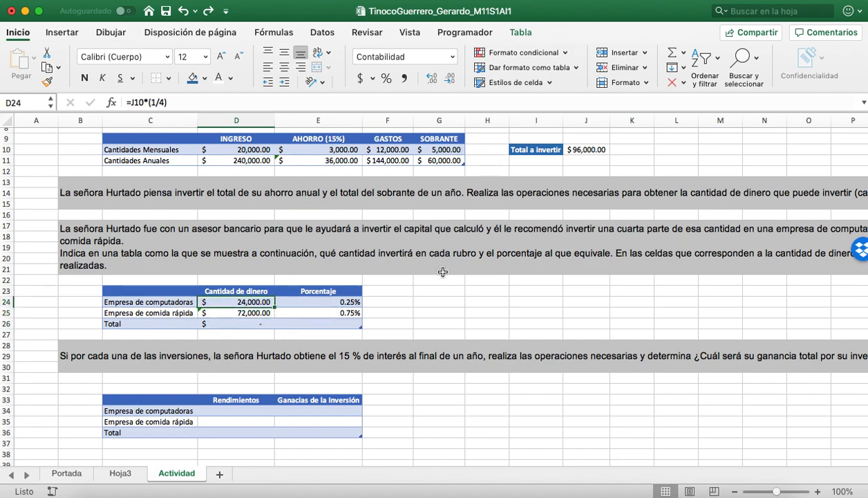
key("Down")
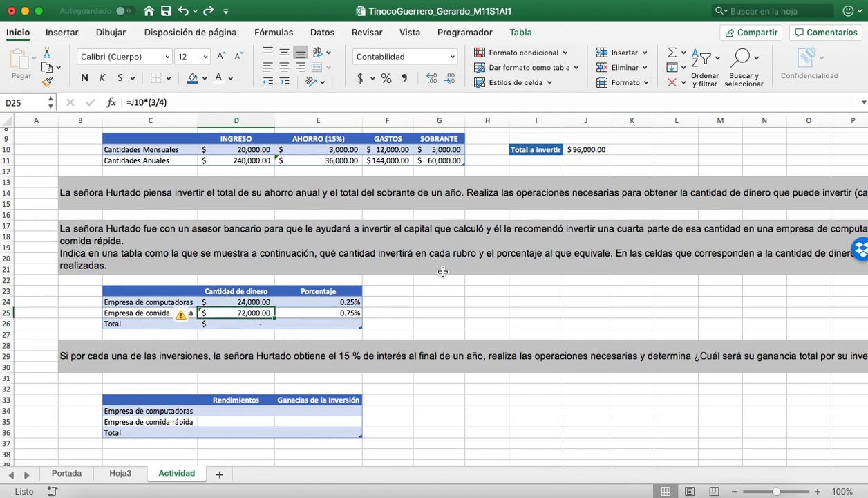
key("Down")
key("Delete")
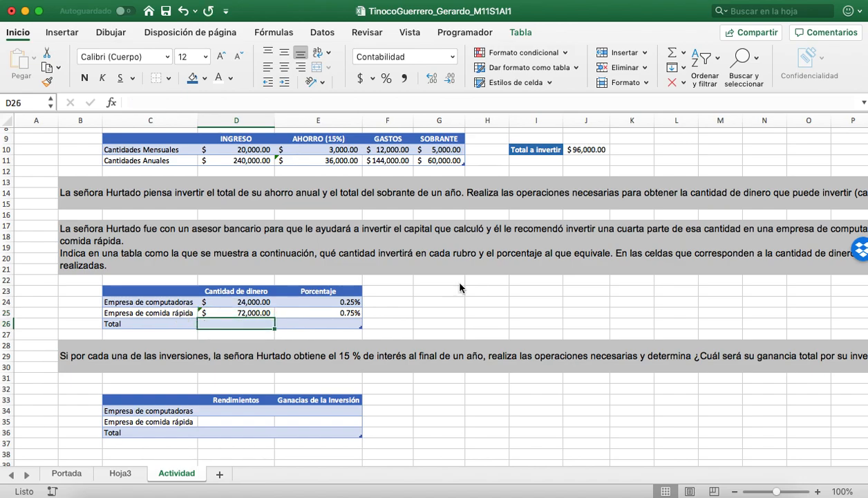
type("=SUMA(")
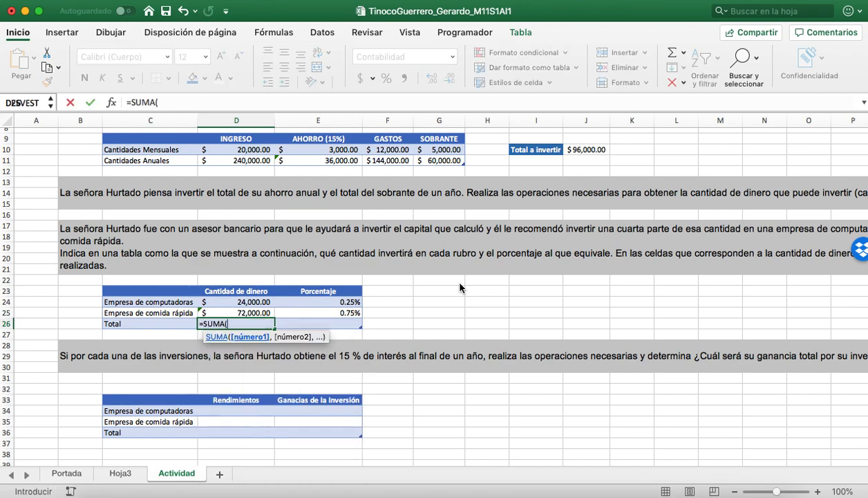
key("Up")
key("Up")
key("shift+Down")
type(")")
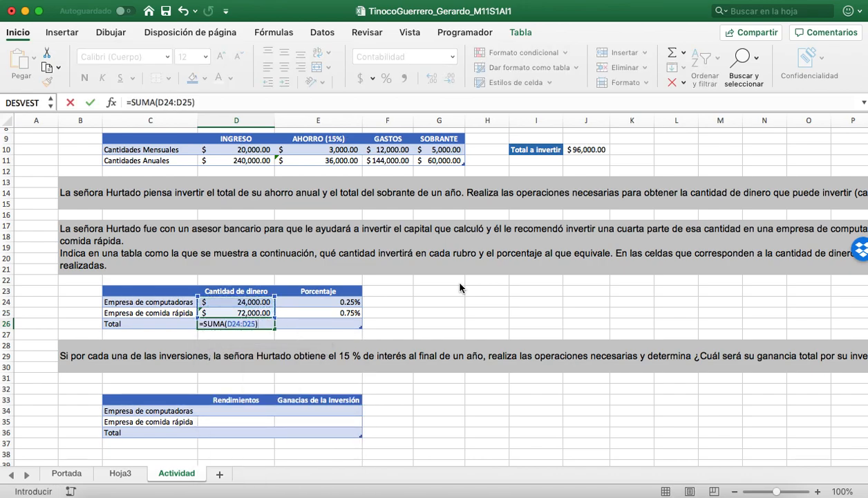
key("Return")
key("Up")
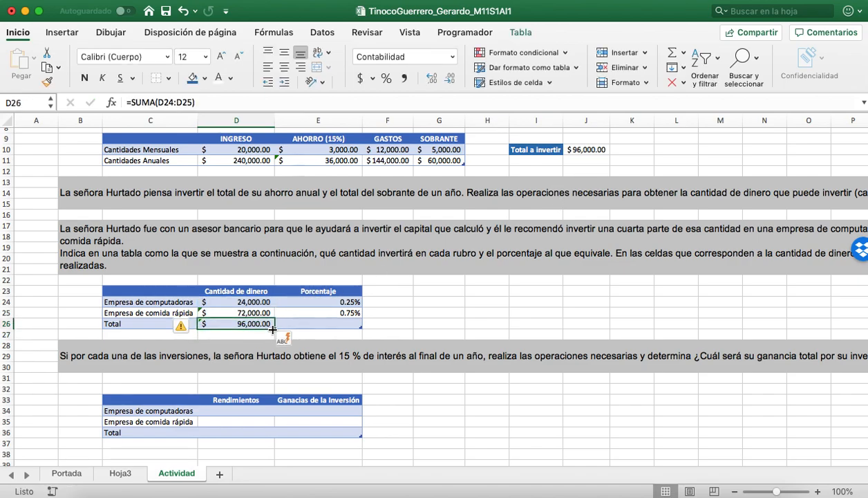
Try extending the total formula from D26 into E26, and clear the contents of E26
left_click_drag(273, 330, 359, 324)
left_click(373, 324)
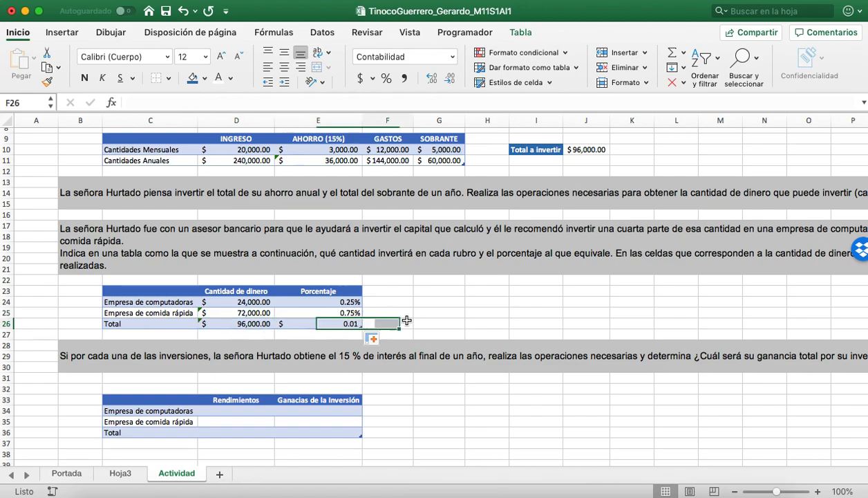
left_click(334, 326)
key("Delete")
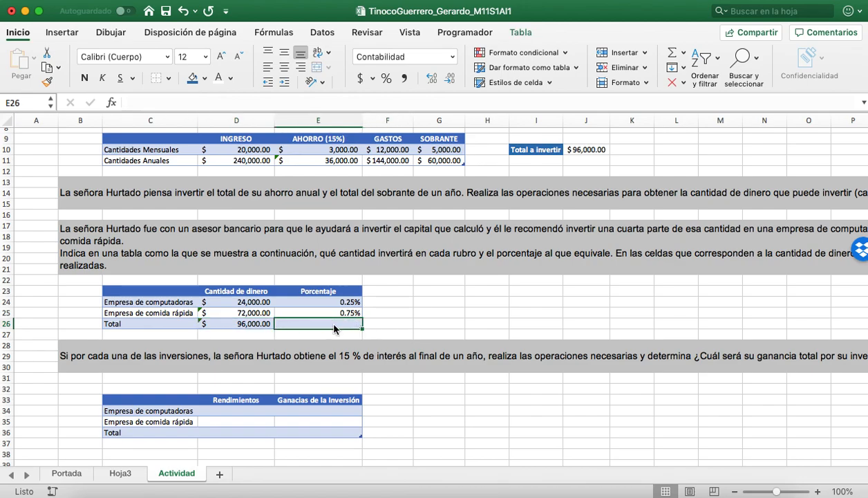
Total the two investment percentages in E26 by summing E24:E25 with the SUMA function
type("=SUMA(")
key("Up")
key("Up")
key("shift+Down")
key("Return")
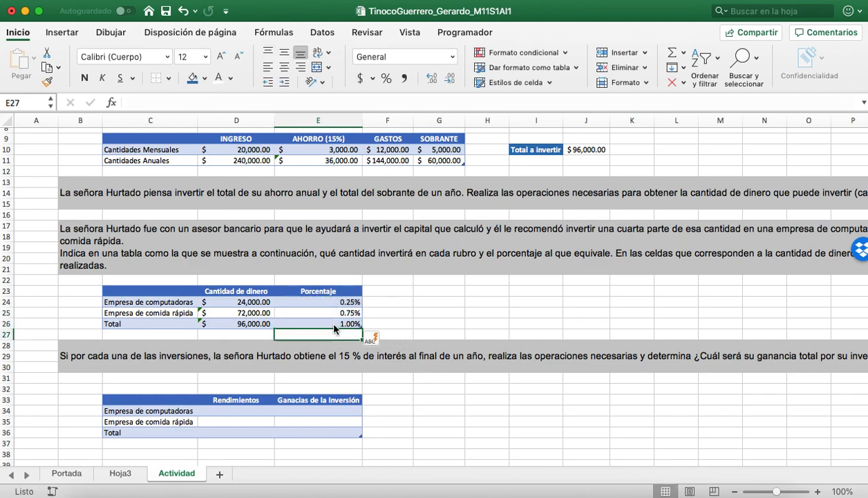
Set the Porcentaje values to 25% in E24 and 75% in E25, and save the workbook
key("super+s")
key("Up")
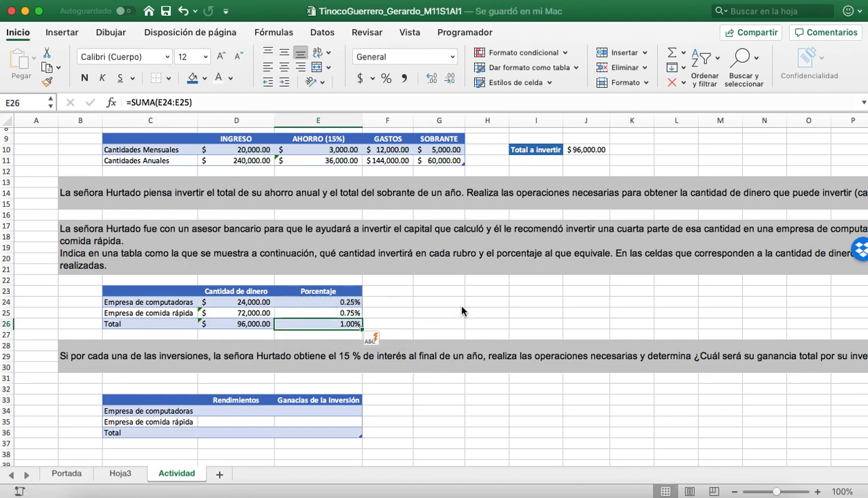
scroll(461, 310, "down", 3)
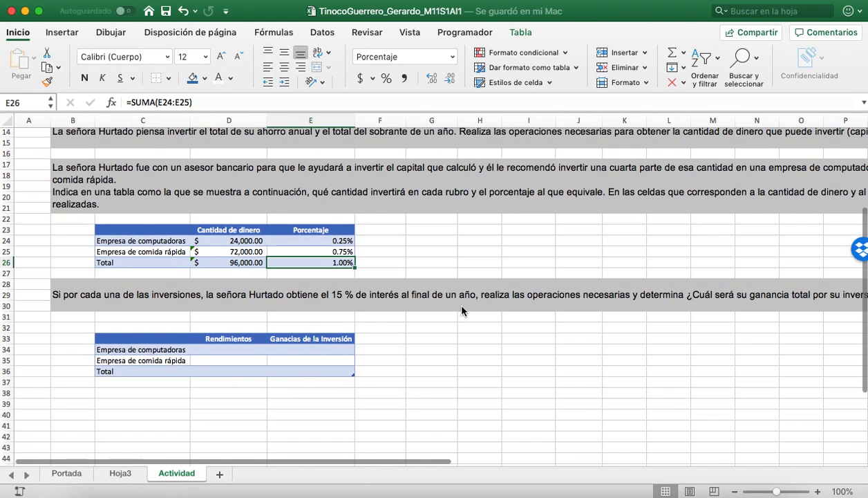
key("Up")
key("Up")
key("Right")
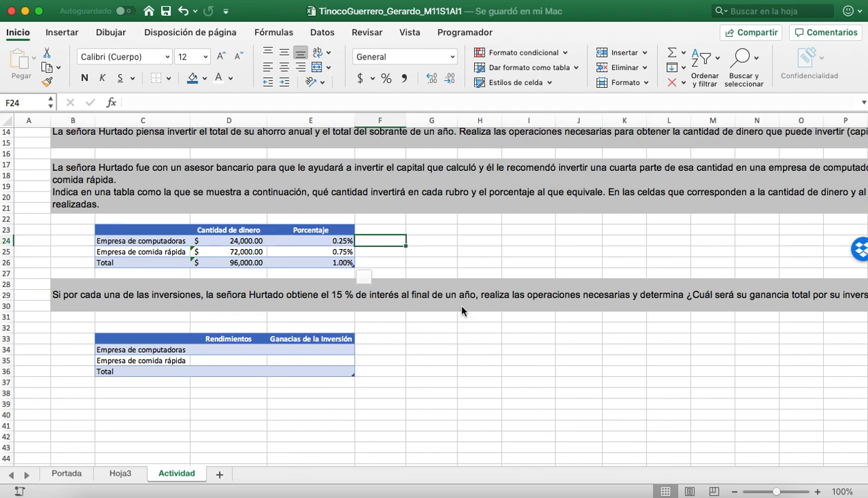
key("Left")
type("25%")
key("Return")
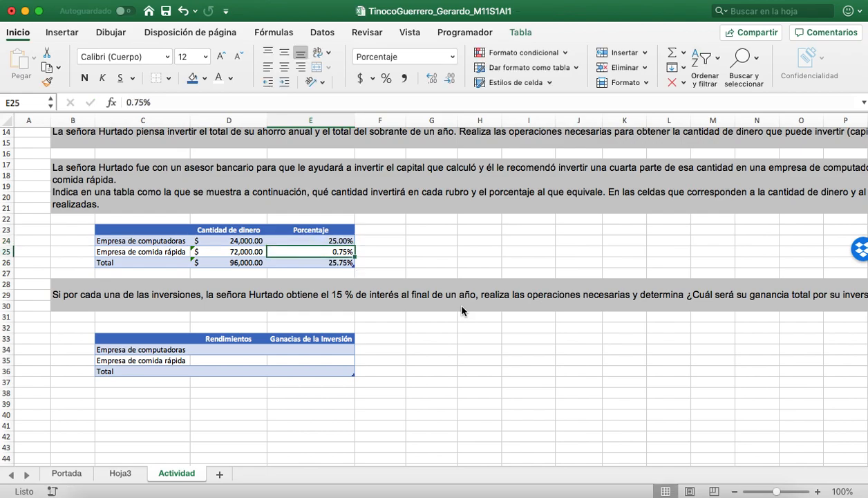
type("75%")
key("Return")
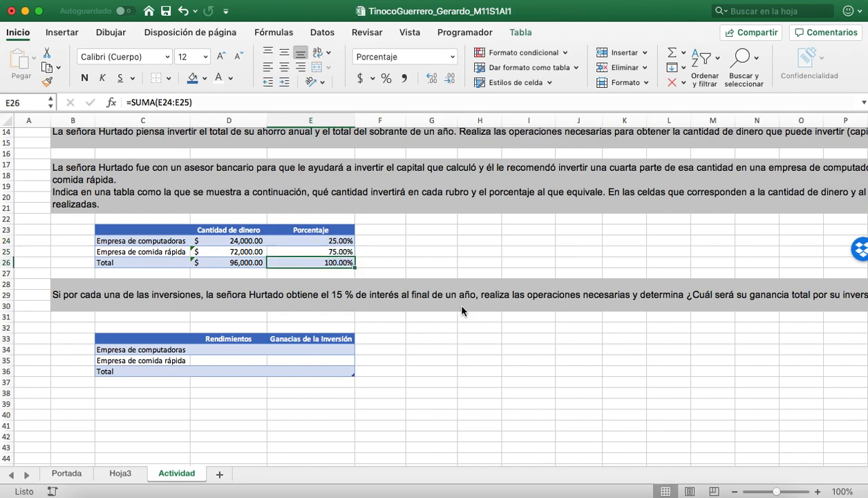
key("super+s")
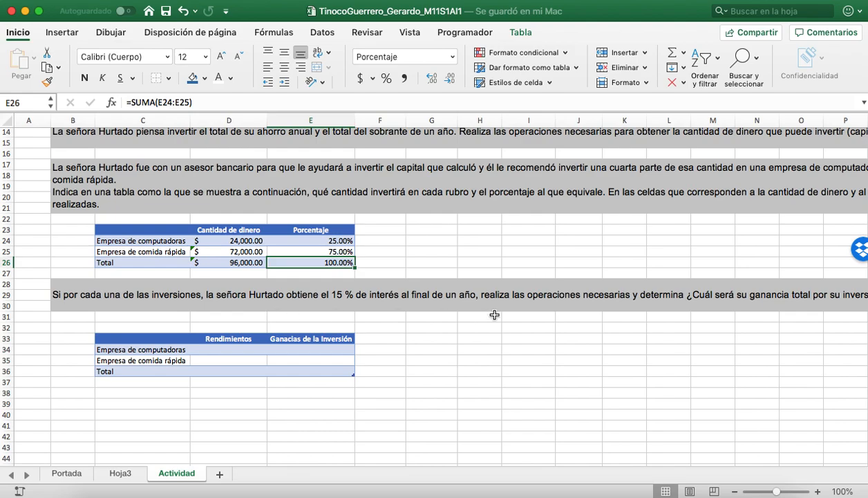
Calculate the computer company's Rendimientos in D34 with =D24*1.15%, and undo the automatic fill down the column
scroll(484, 313, "right", 3)
scroll(484, 312, "up", 1)
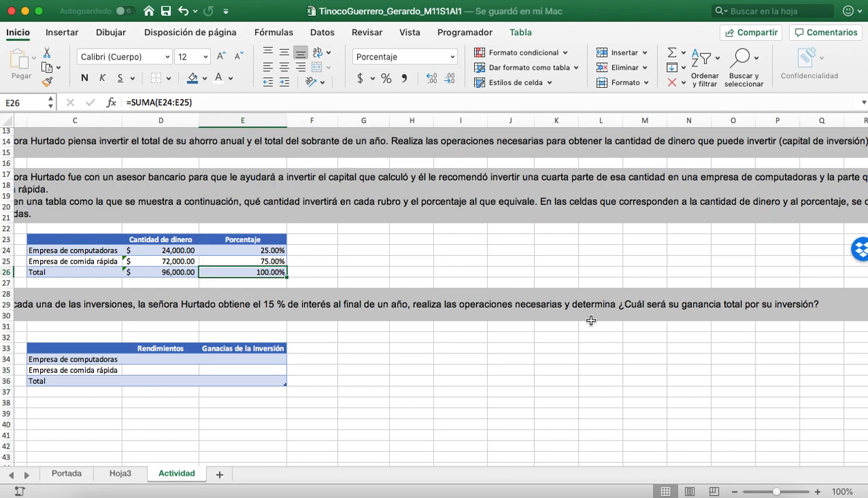
scroll(591, 321, "left", 3)
scroll(414, 325, "down", 2)
left_click(246, 332)
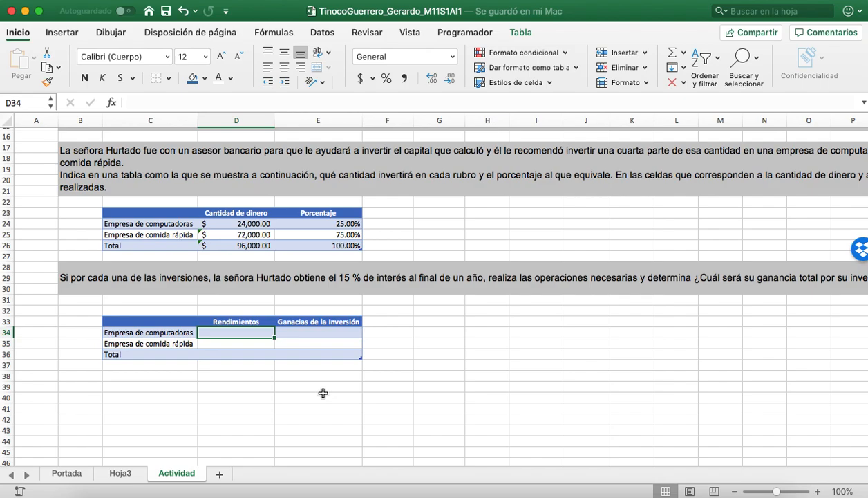
type("=")
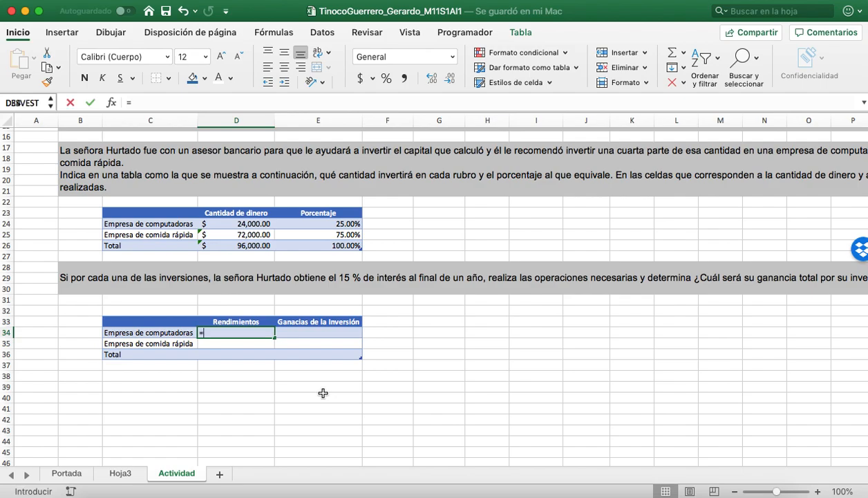
left_click(250, 224)
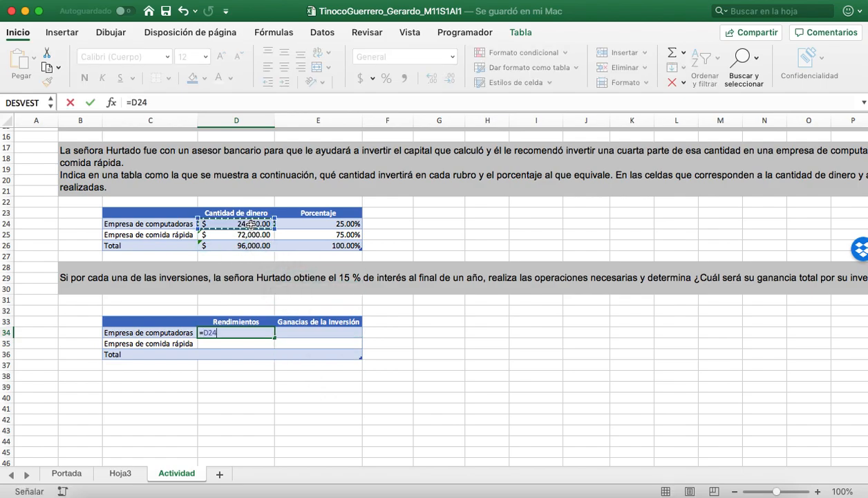
type("*1.15%")
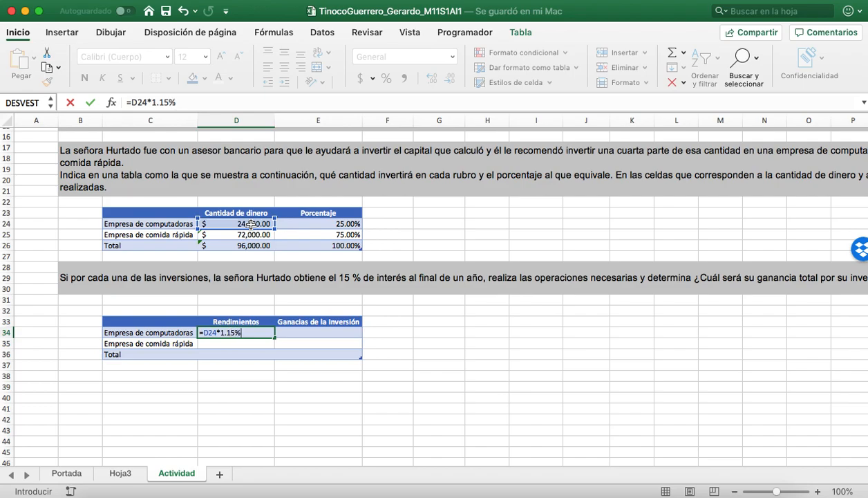
key("Return")
key("ctrl+z")
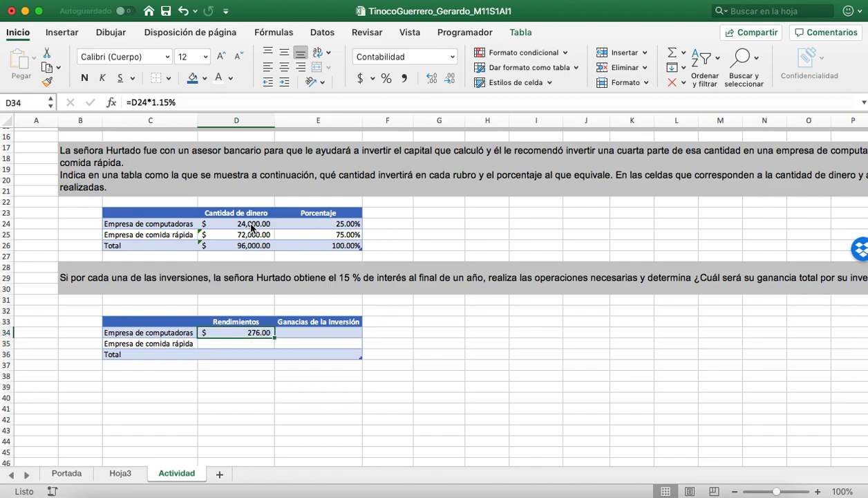
key("Down")
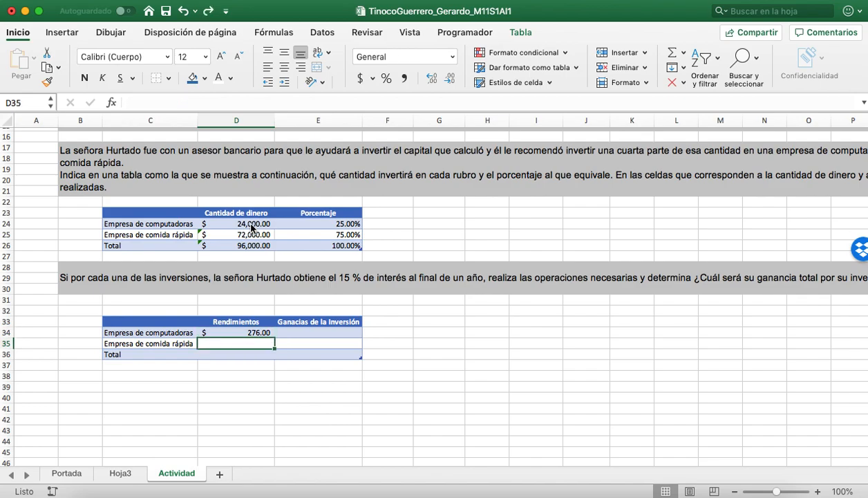
type("=")
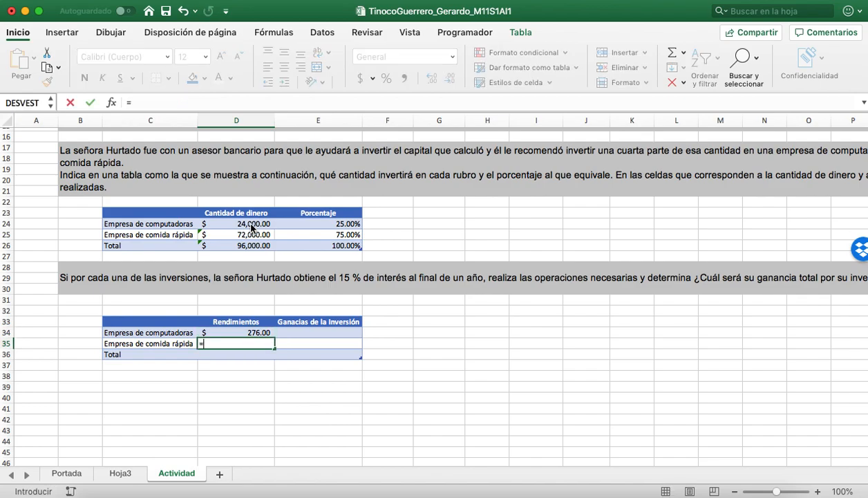
left_click(223, 233)
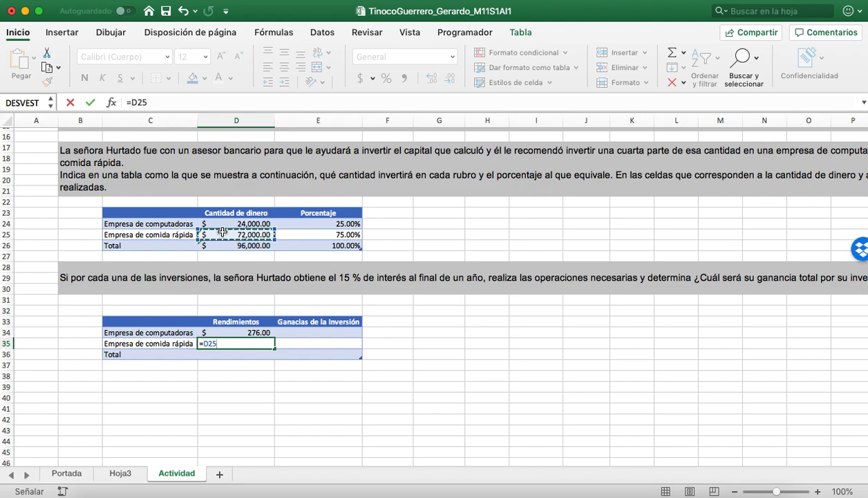
type("*")
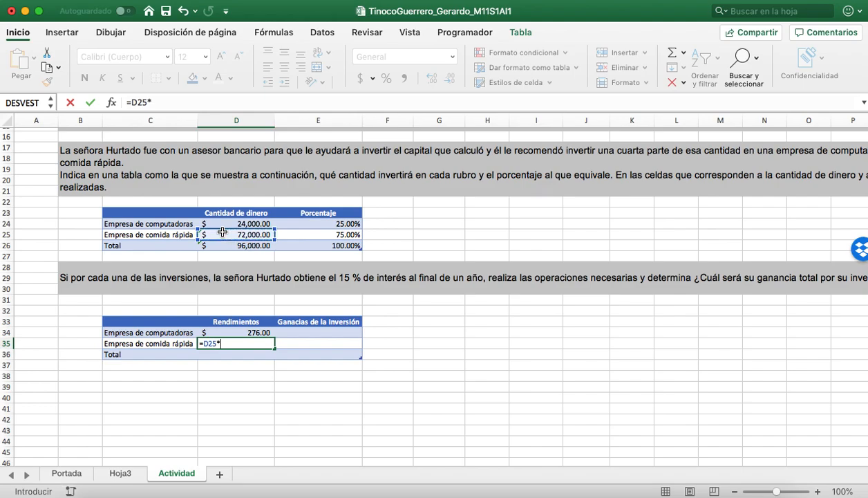
type("1")
key("Escape")
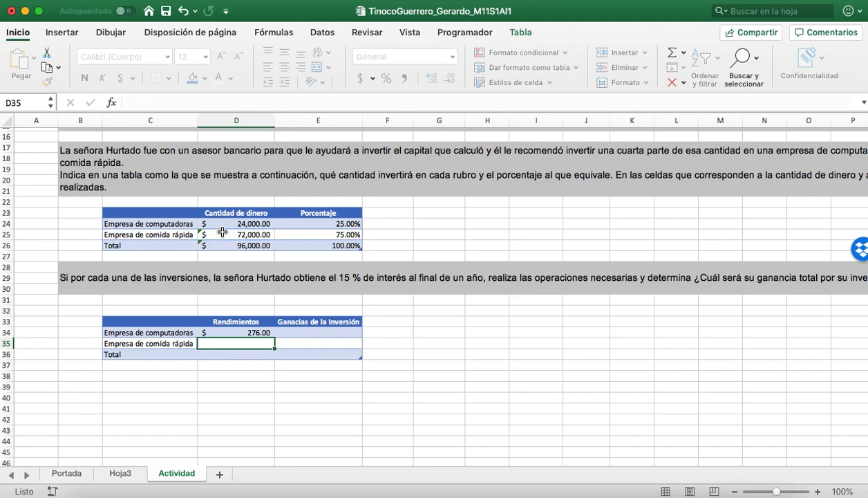
Correct the computer company's return formula in D34 to =D24*115%, and undo the automatic fill down the column
key("Up")
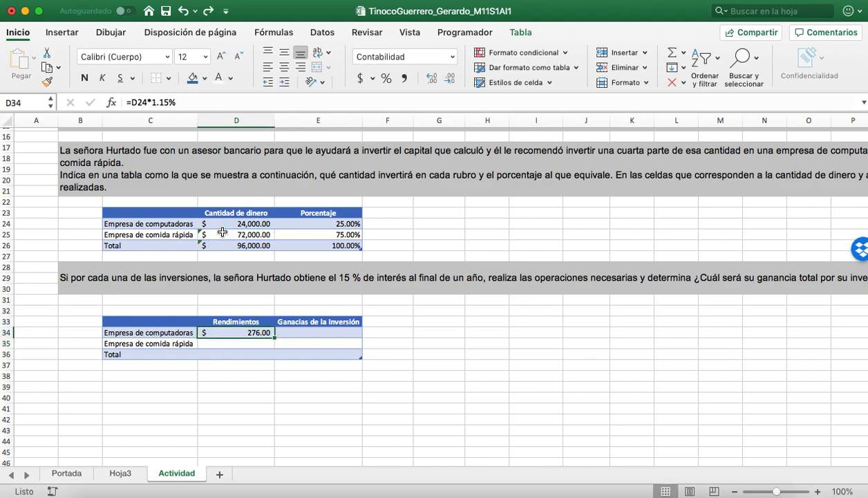
left_click(160, 103)
key("BackSpace")
key("Return")
key("super+z")
Calculate the fast food company's Rendimientos in D35 with =D25*1.15
key("Down")
type("=")
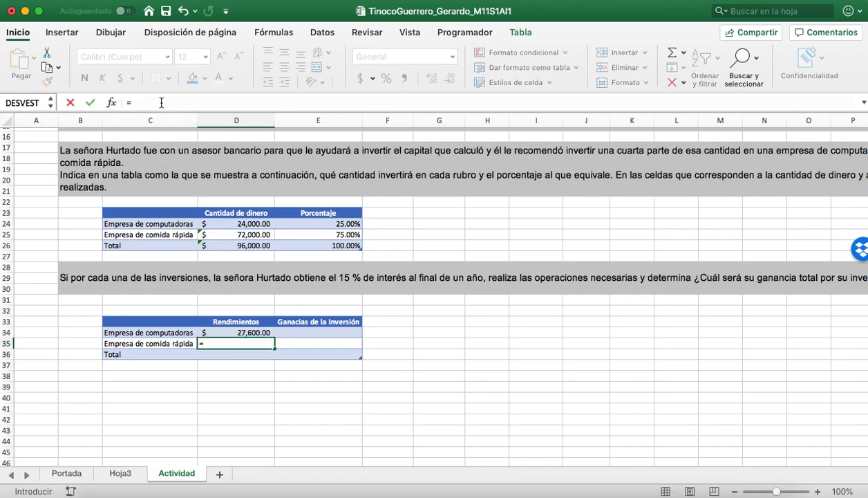
left_click(233, 234)
type("*1.15")
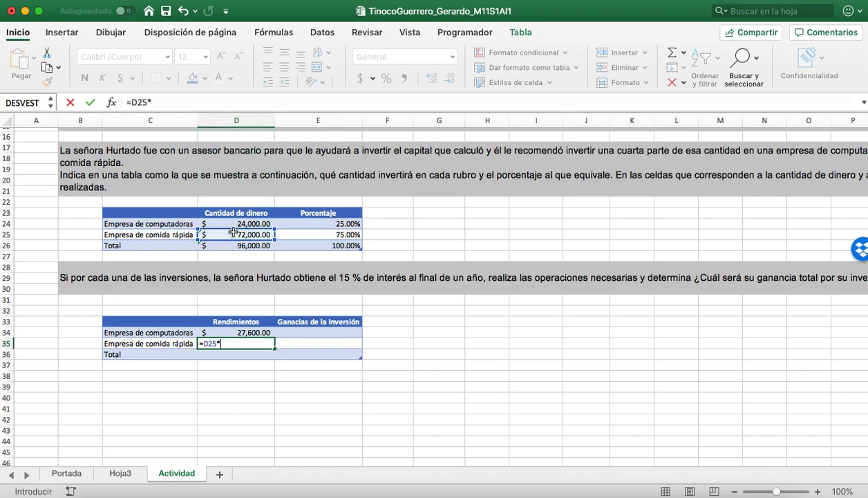
key("Return")
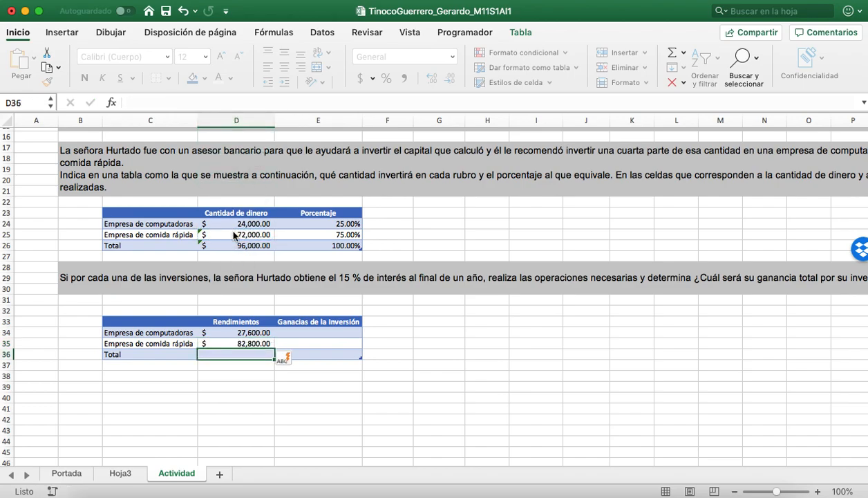
Check the return formulas of both companies in D34 and D35
key("Up")
key("Up")
key("Down")
key("Up")
key("Down")
key("Up")
key("Down")
key("Up")
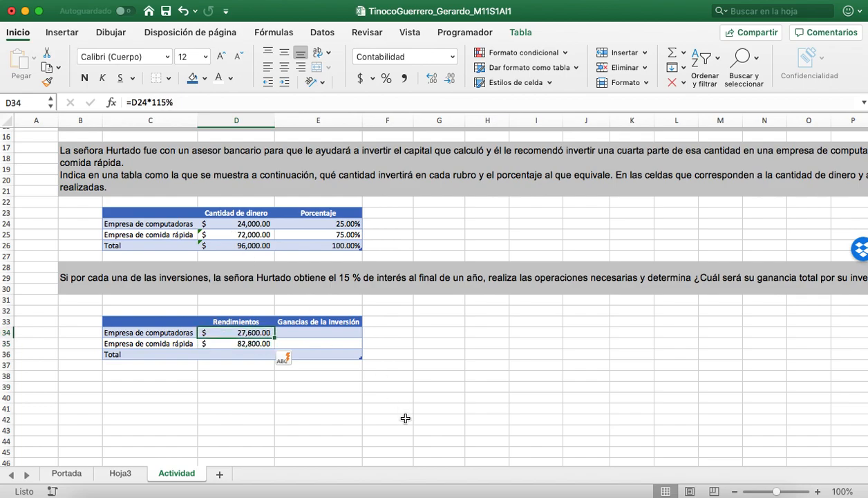
key("Right")
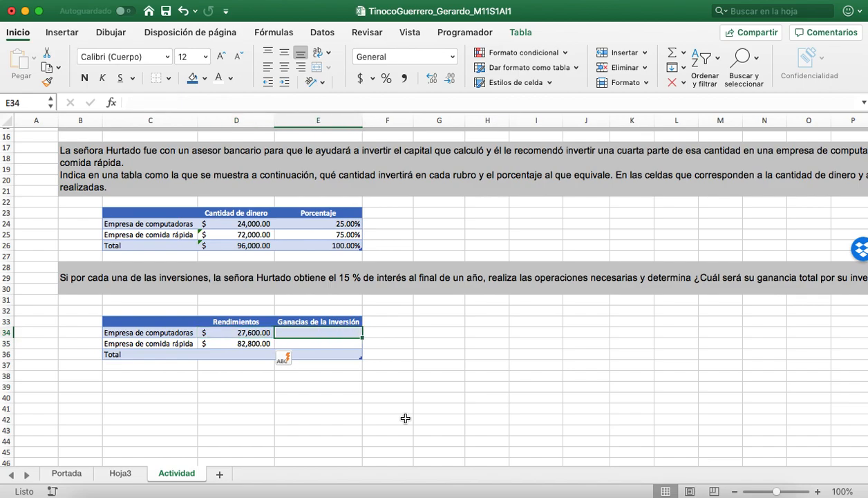
type("=")
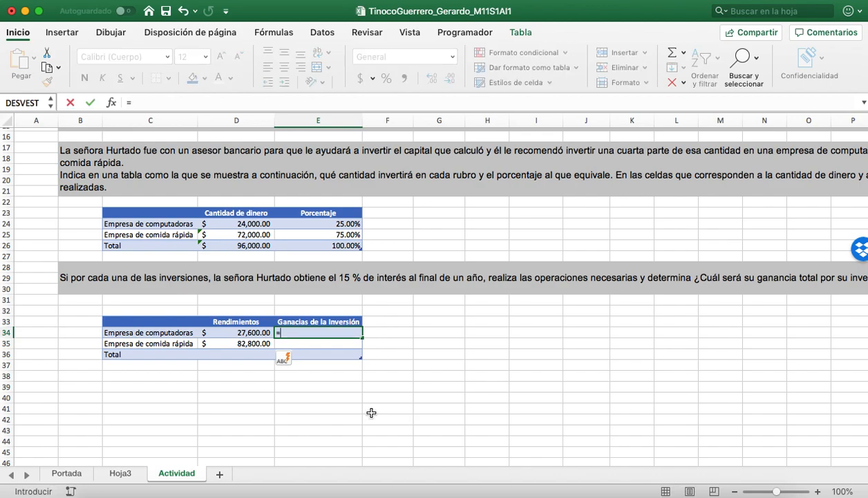
left_click(231, 336)
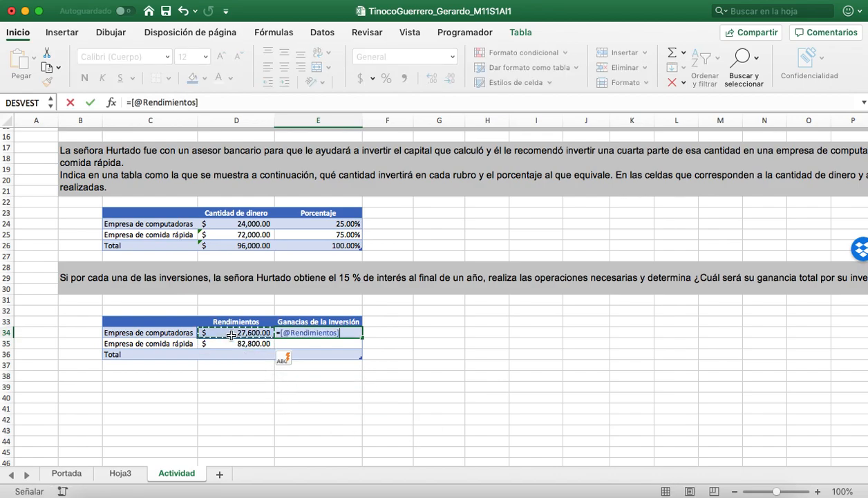
type("-")
left_click(254, 224)
key("Return")
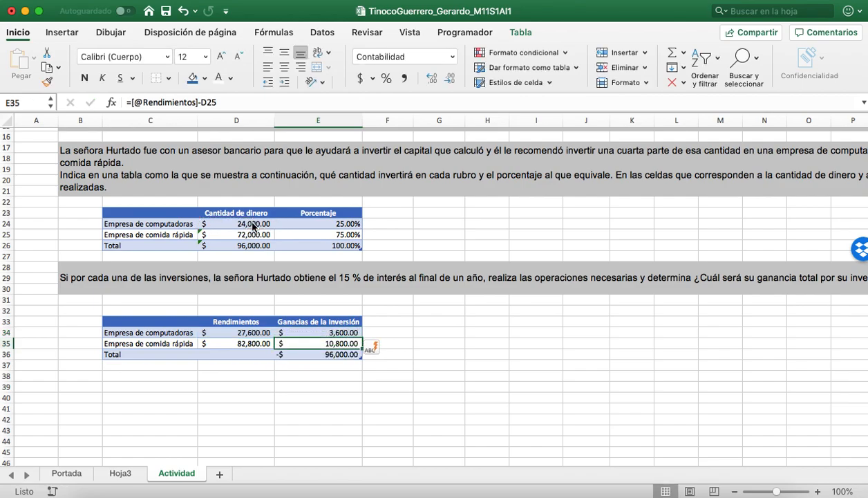
key("super+z")
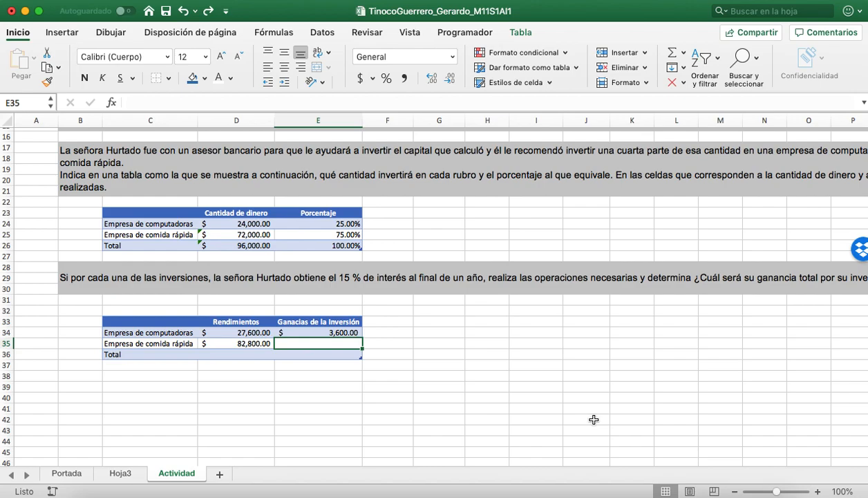
Calculate the fast food company's investment gain in E35 by subtracting the invested amount D25 from its return in D35
type("=")
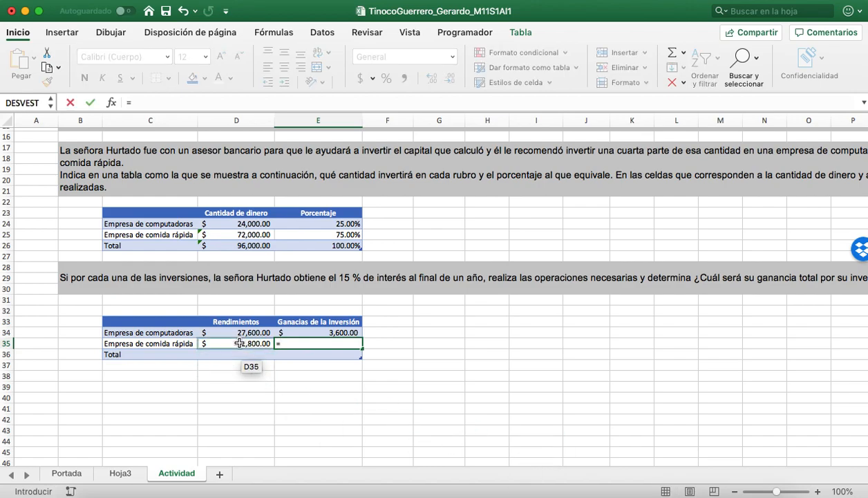
left_click(239, 344)
type("-")
left_click(244, 234)
key("Return")
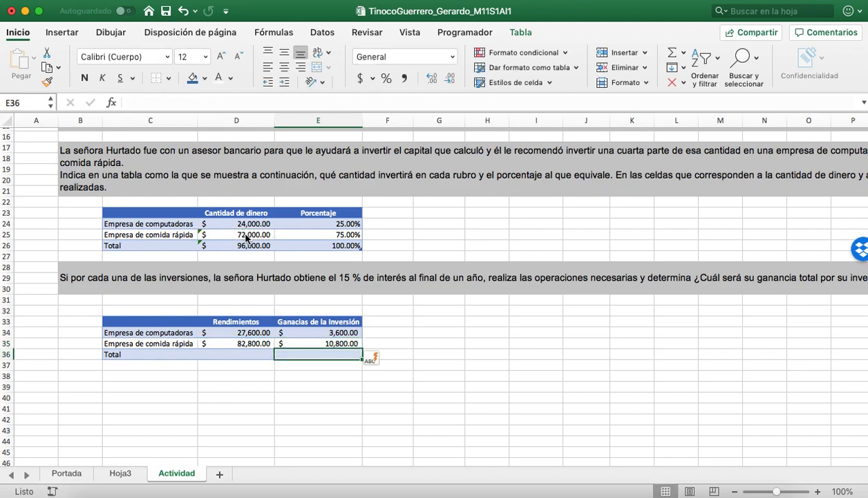
Total the two returns in D36 by summing D34:D35 with the SUMA function
key("Left")
type("=SUMA(")
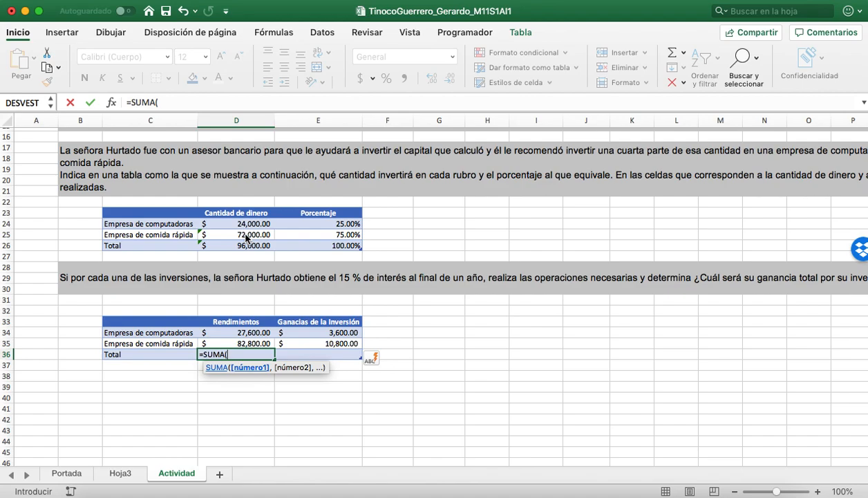
key("Up")
key("Up")
key("shift+Down")
key("Return")
Total the two investment gains in E36 by summing E34:E35 with the SUMA function, and save the workbook
key("Up")
key("Right")
type("SUMA(")
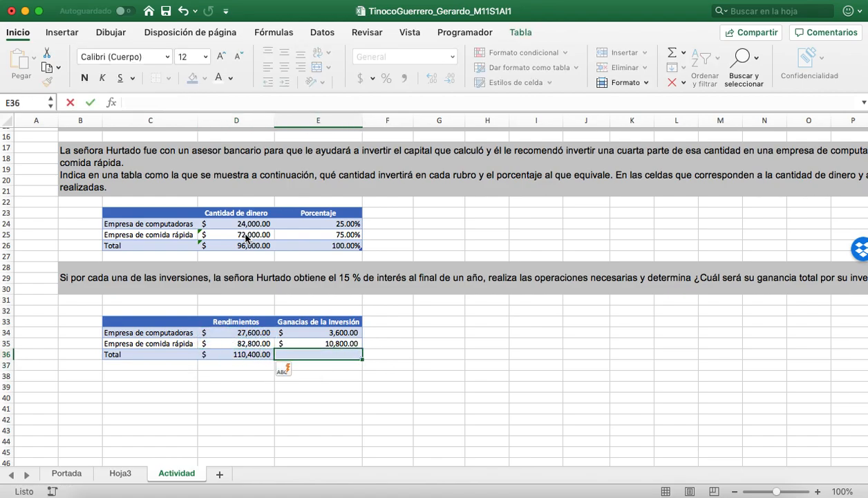
key("Escape")
type("=SUMA(")
key("Up")
key("Up")
key("shift+Down")
type(")")
key("Return")
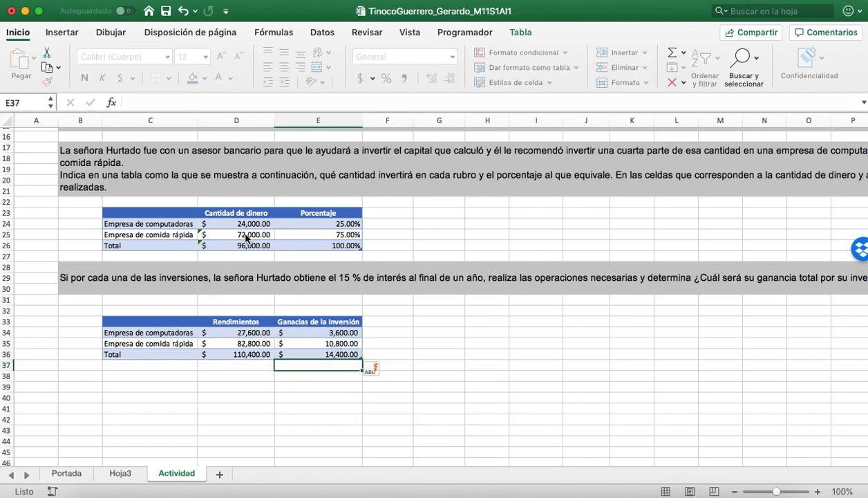
key("super+s")
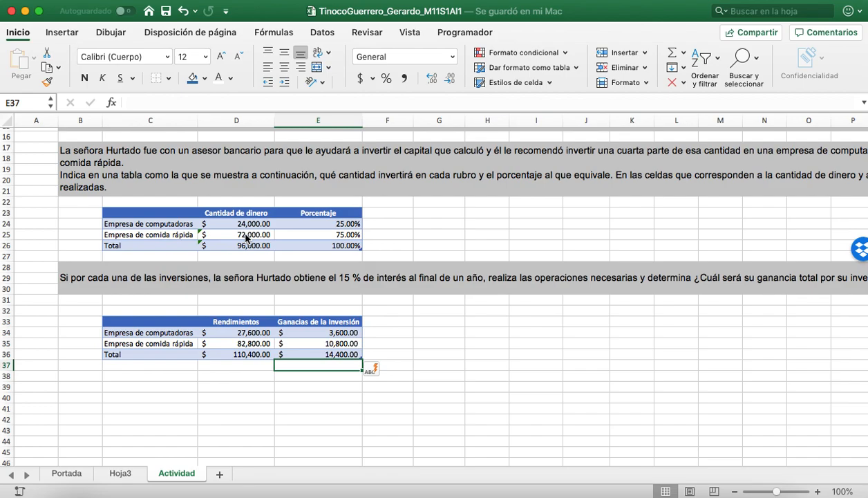
Switch to the Word document for Actividad Integradora 2 and place the cursor in its cover title
key("super+Tab")
key("super+Tab")
key("super+Tab")
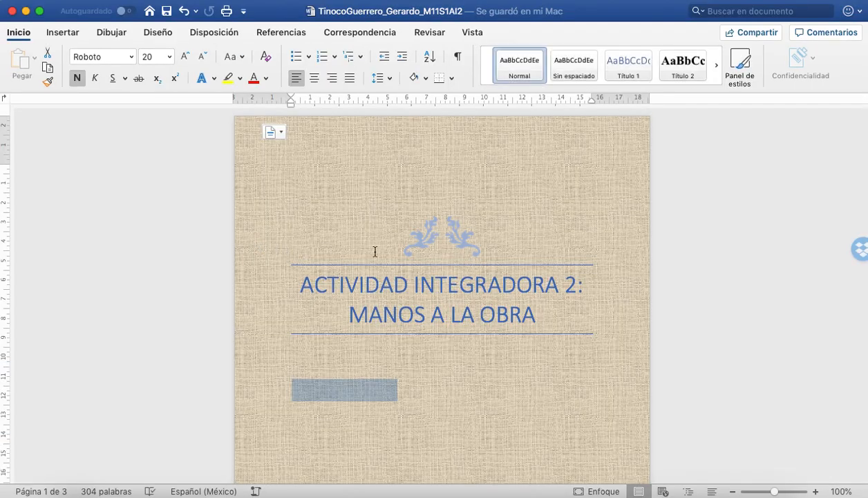
left_click(706, 284)
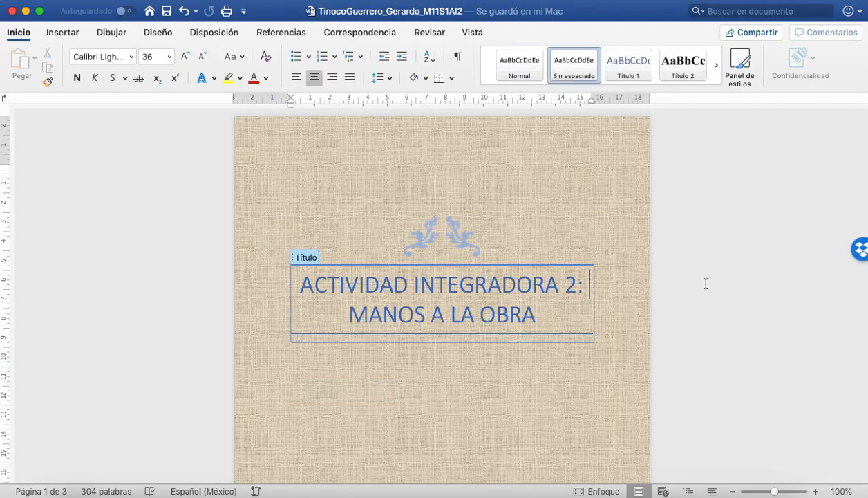
Insert a table of five columns and two rows on a new line below question a about the 30 cubicles
left_click(568, 400)
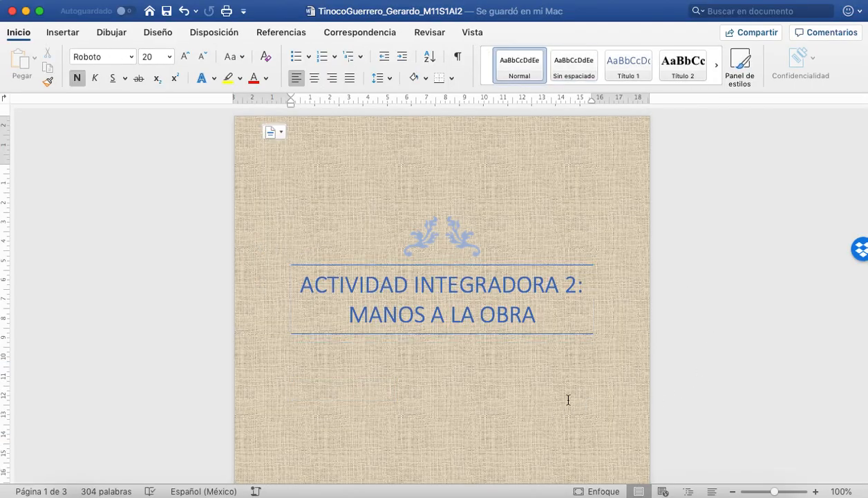
scroll(568, 400, "down", 10)
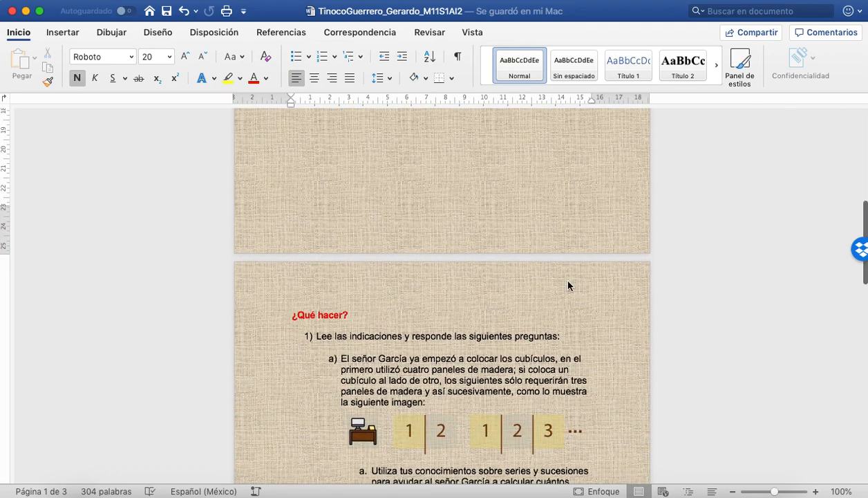
scroll(569, 283, "down", 5)
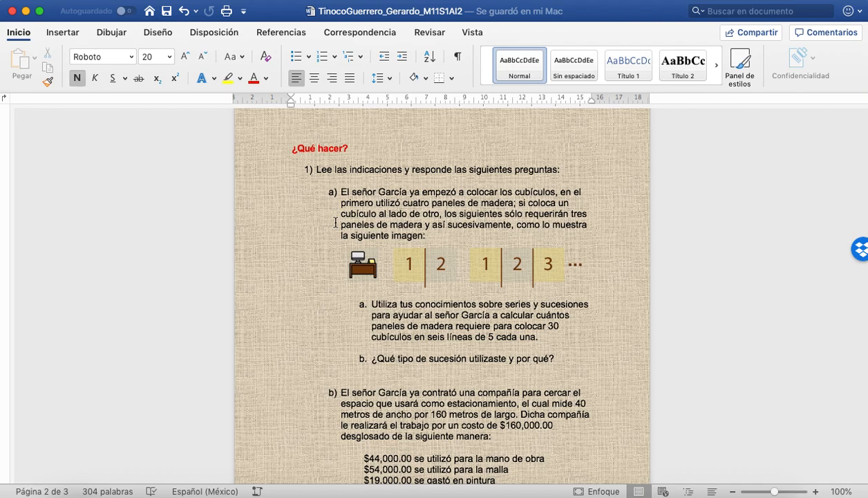
left_click(458, 264)
scroll(458, 264, "down", 1)
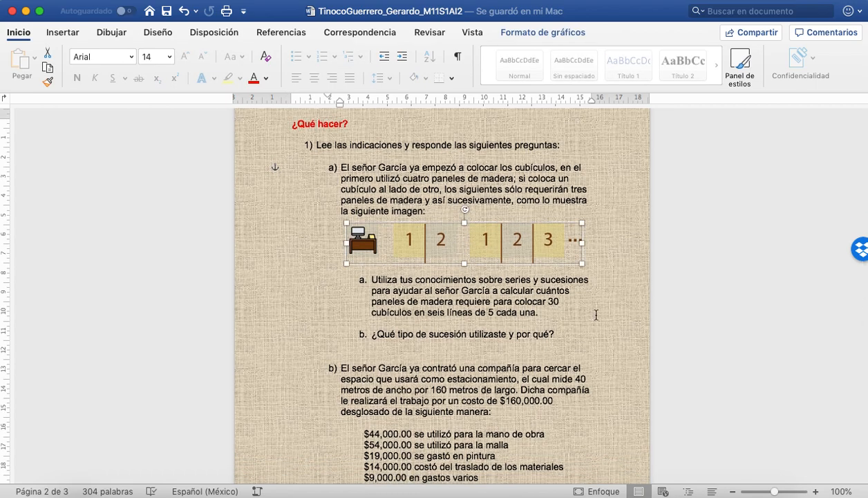
left_click(596, 315)
scroll(379, 270, "down", 3)
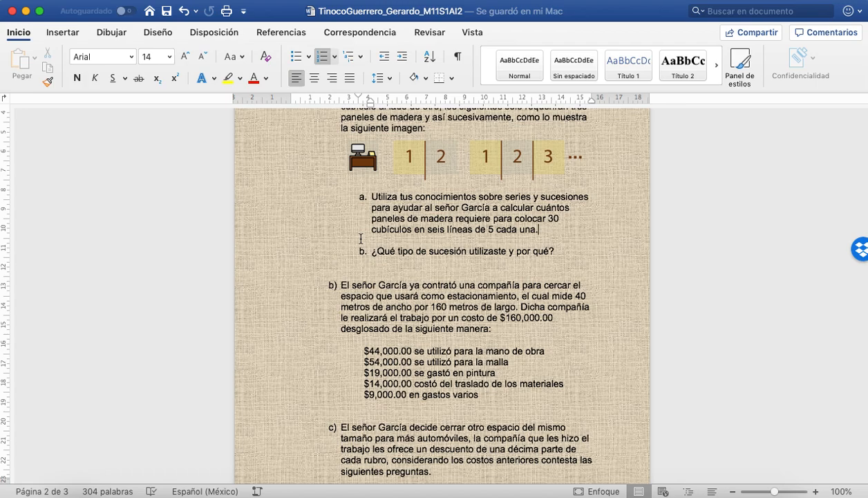
key("Return")
key("Return")
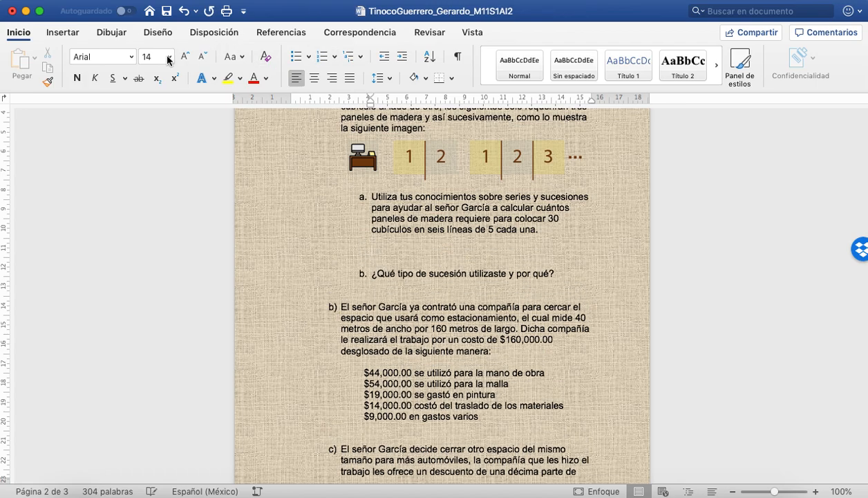
left_click(74, 40)
left_click(68, 60)
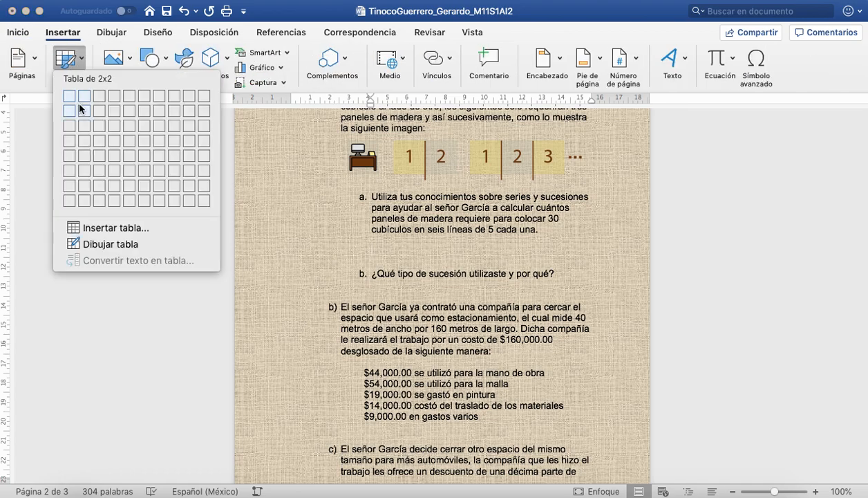
left_click(130, 113)
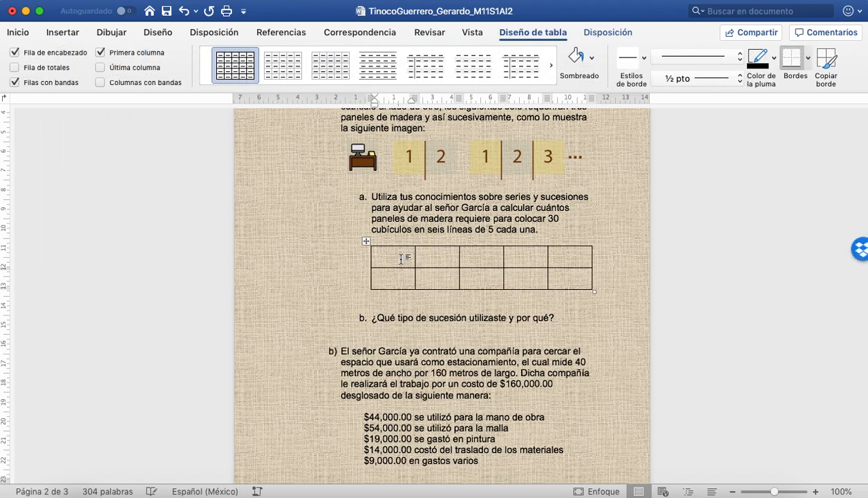
Number the cells of the table's second row from 1 to 5
scroll(401, 259, "up", 2)
scroll(401, 258, "up", 2)
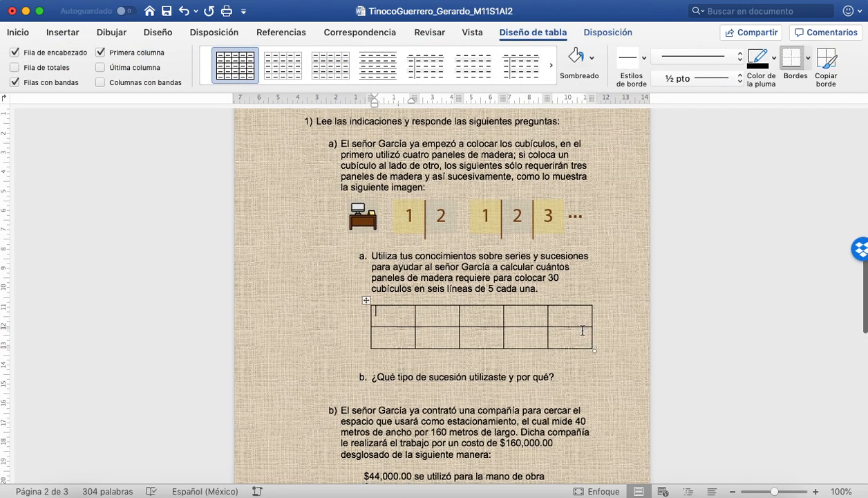
key("Down")
type("1")
key("Tab")
type("2")
key("Tab")
type("3")
key("Tab")
type("4")
key("Tab")
type("5")
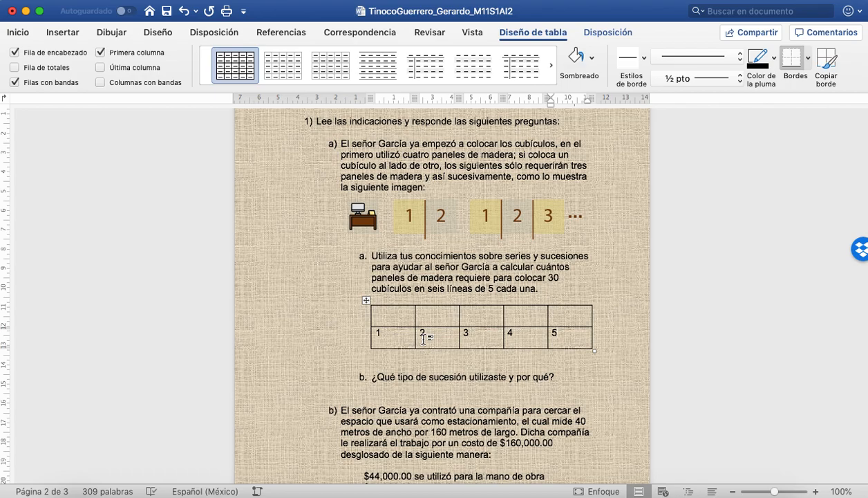
Clear the last two cells of the table's second row and re-enter 4 and 5
key("BackSpace")
key("BackSpace")
key("BackSpace")
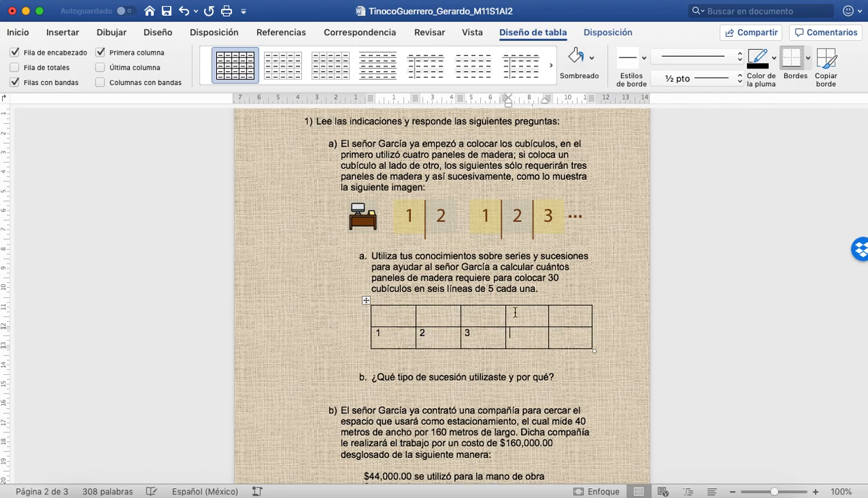
type("4")
key("Tab")
type("5")
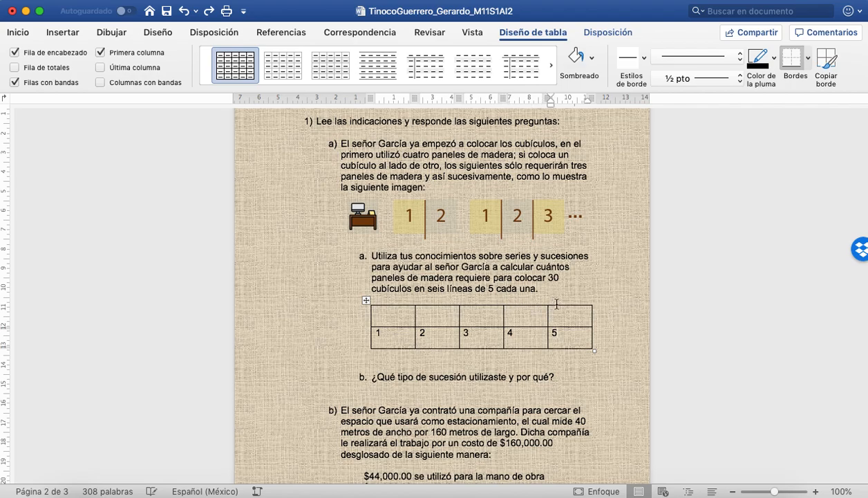
Centre the text in both rows of the table horizontally
left_click(354, 333)
left_click(18, 32)
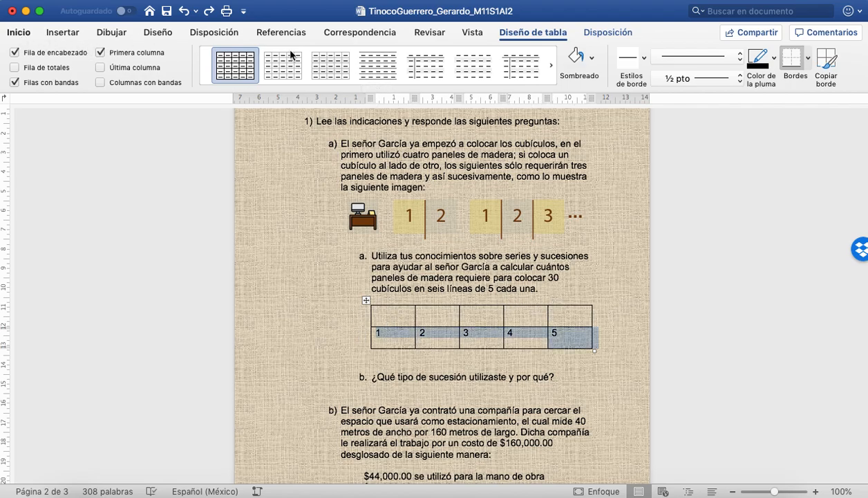
left_click(313, 79)
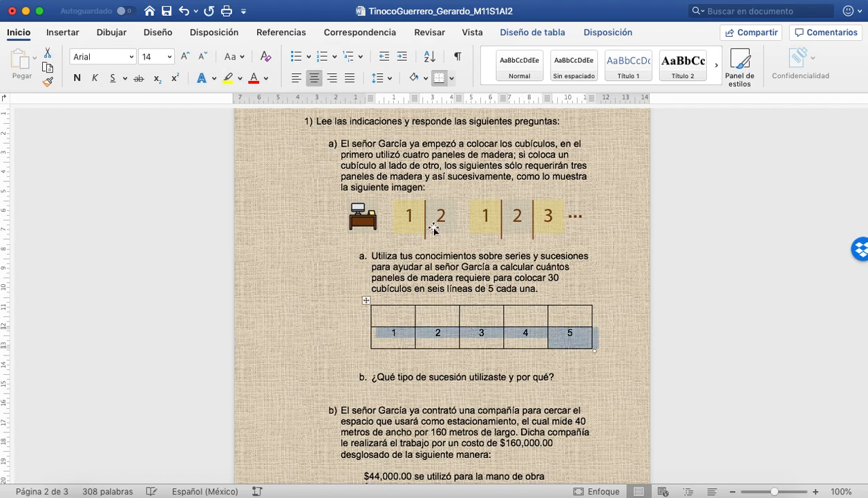
left_click(391, 312)
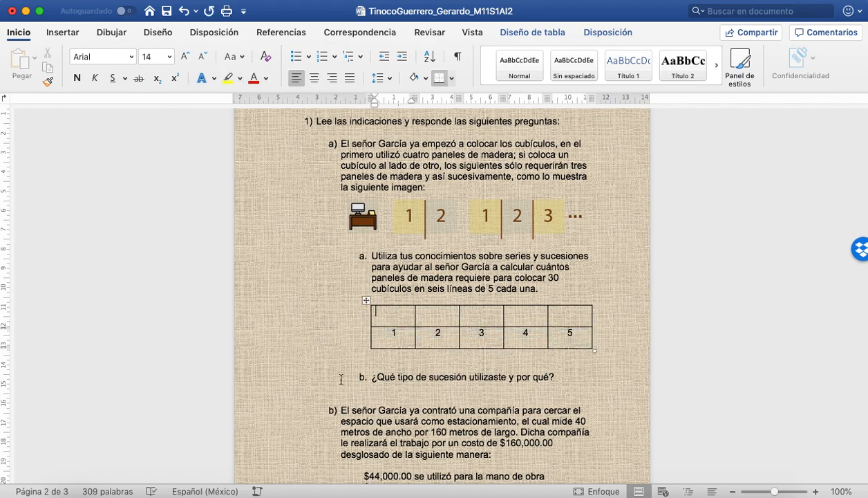
left_click(343, 319)
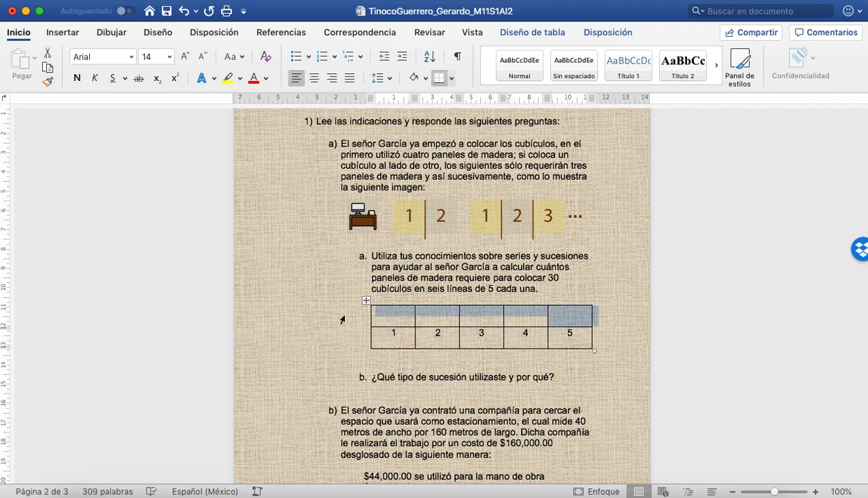
left_click(314, 78)
Fill the table's first row with 4, 7, 10, 13 and 16, and save the document
left_click(400, 322)
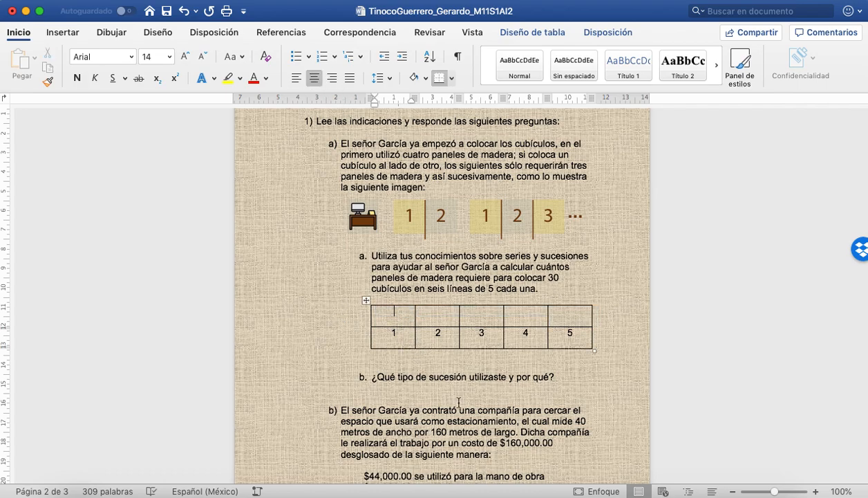
type("4")
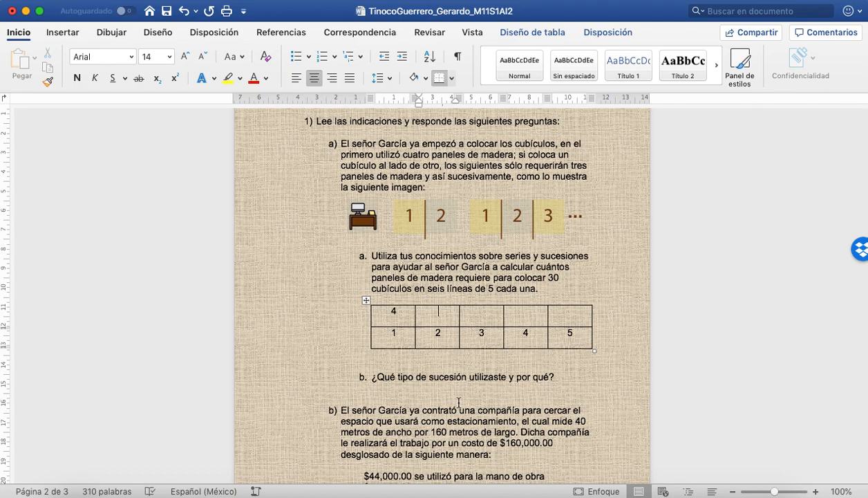
type("7 ")
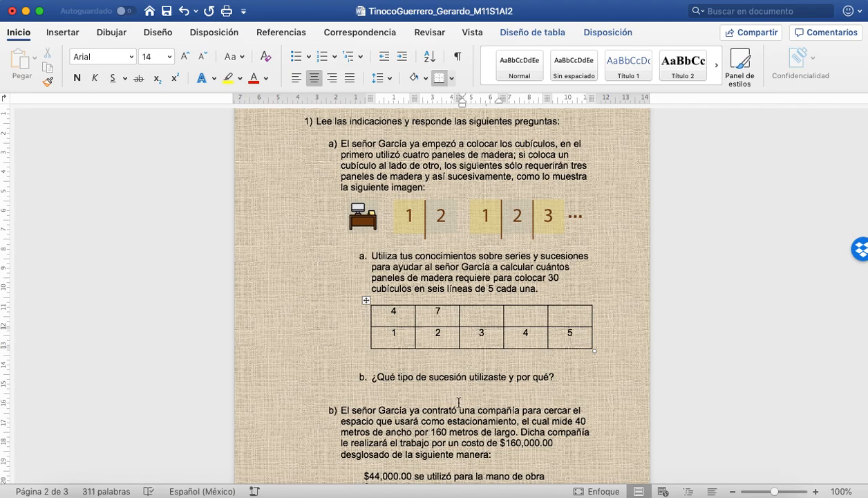
type("10")
key("Tab")
type("13")
key("Tab")
type("16")
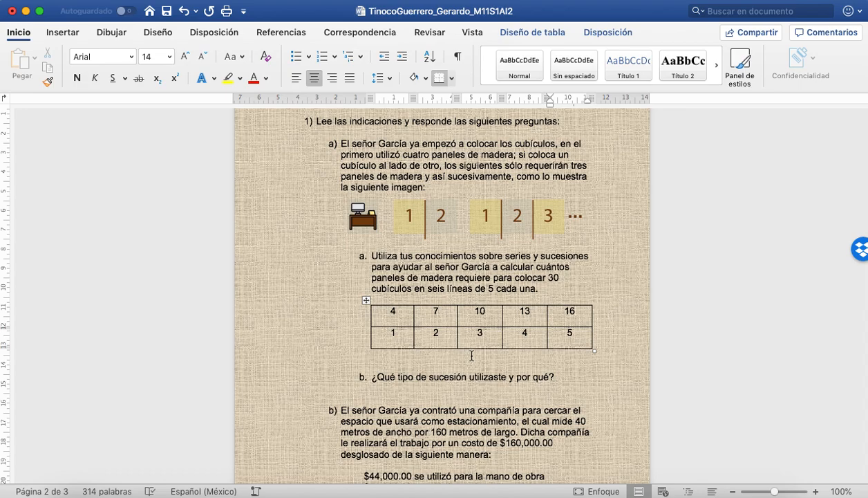
left_click(490, 283)
key("super+s")
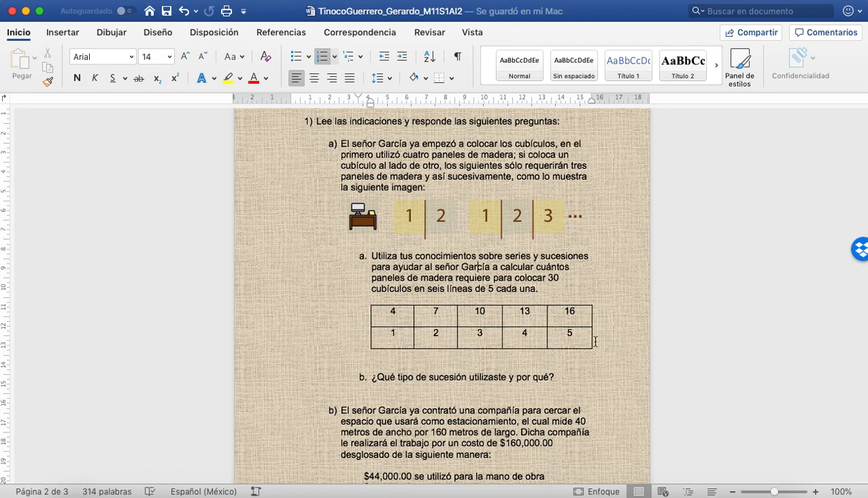
Align the table's cell contents to the middle centre, and try the same alignment on the last column's 16 and 5
left_click(575, 340)
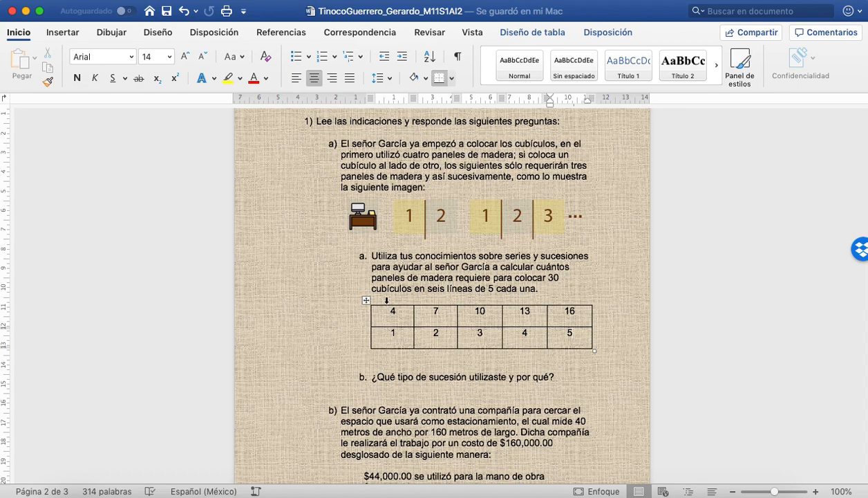
left_click_drag(388, 311, 567, 335)
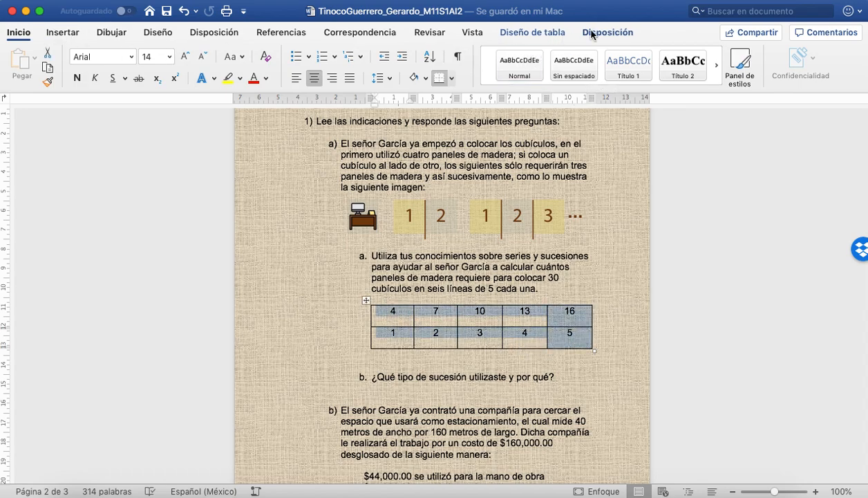
left_click(560, 32)
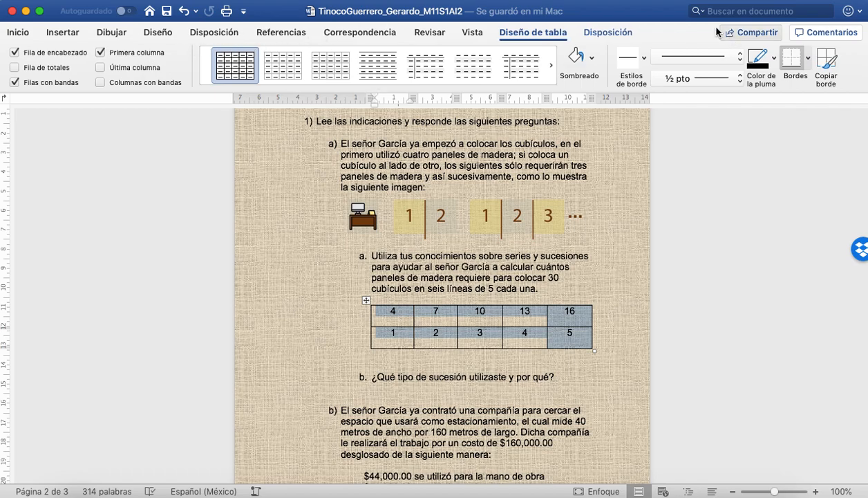
left_click(612, 32)
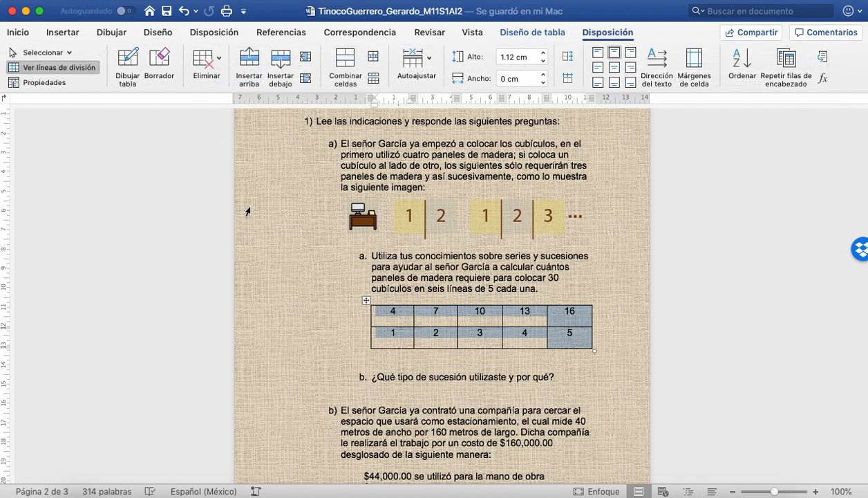
left_click(614, 67)
left_click(567, 332)
left_click(558, 311)
left_click(615, 70)
key("Down")
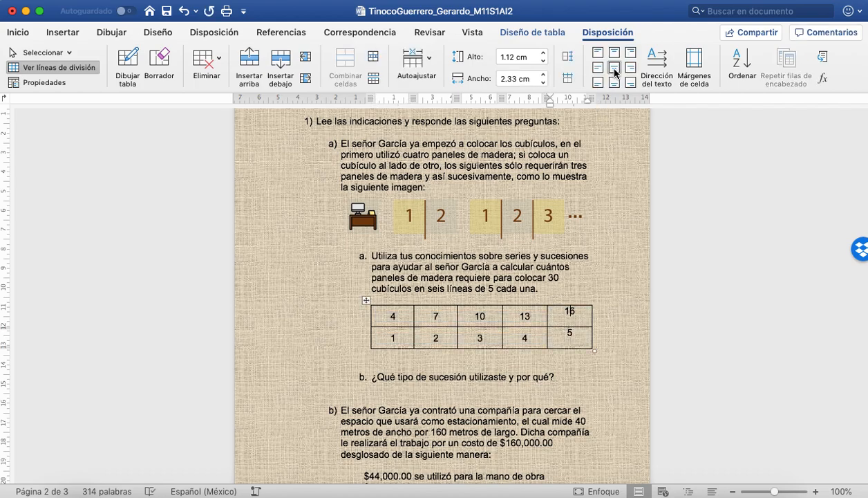
Add a line below the table and begin the sequence's general term with 3n
left_click(555, 375)
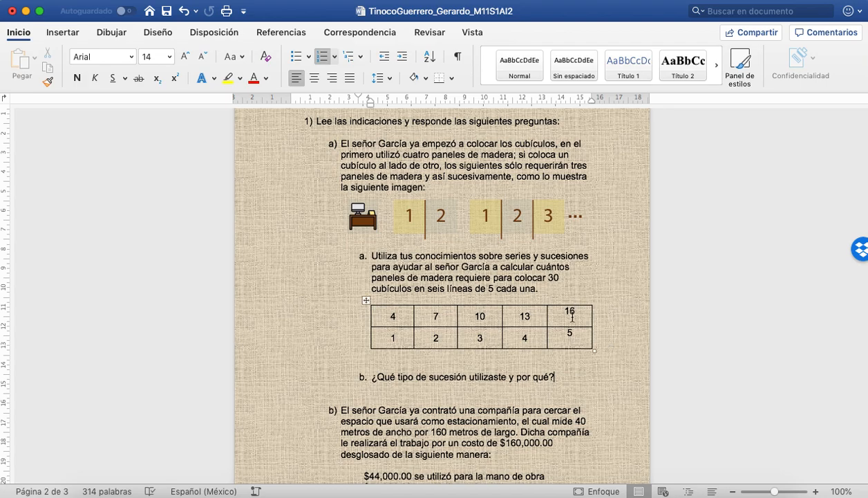
left_click(602, 350)
key("Return")
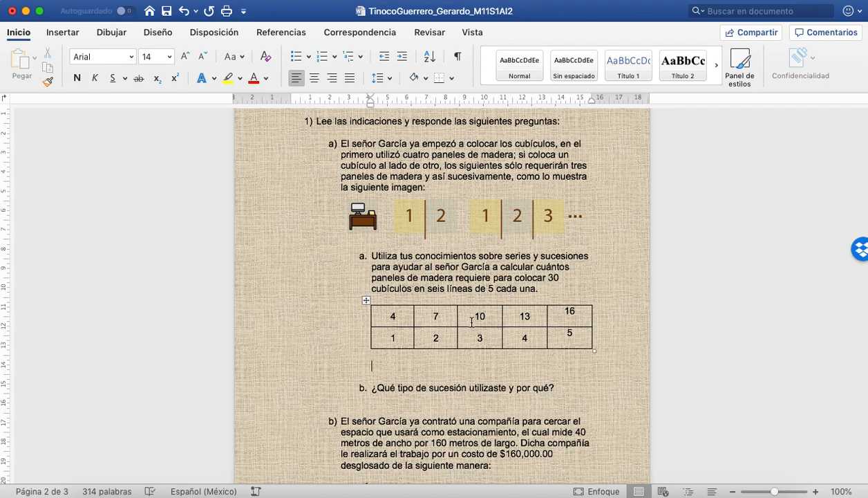
type("3n")
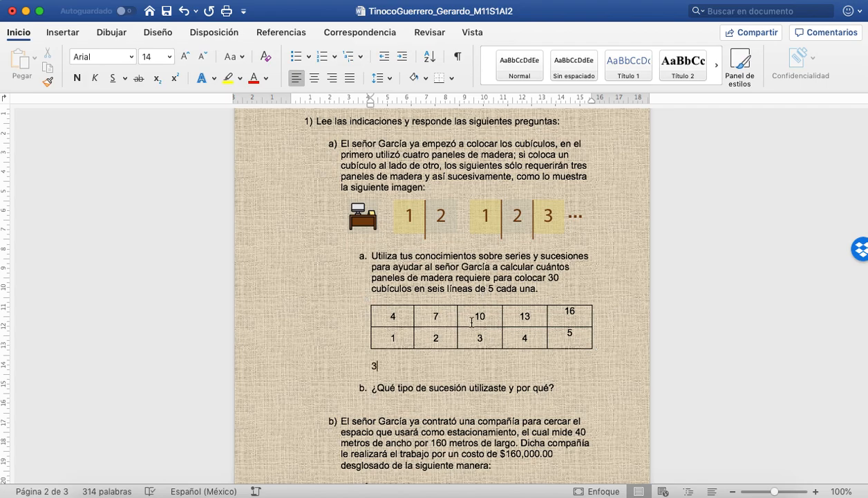
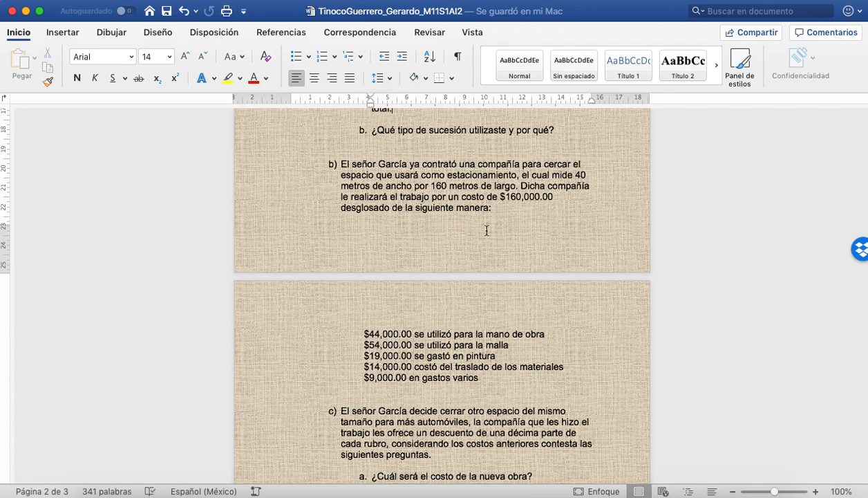
Add a blank, unnumbered answer line below the question "¿Cuál será el costo de la nueva obra?"
scroll(487, 230, "down", 5)
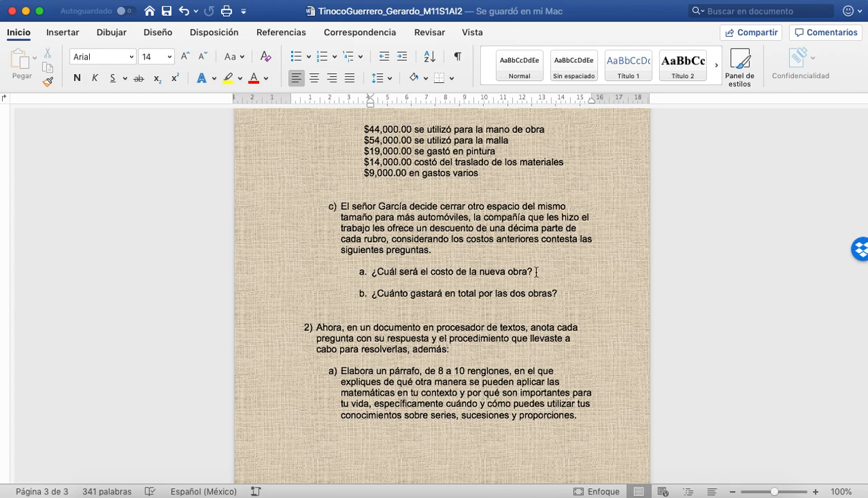
left_click(537, 271)
left_click(565, 293)
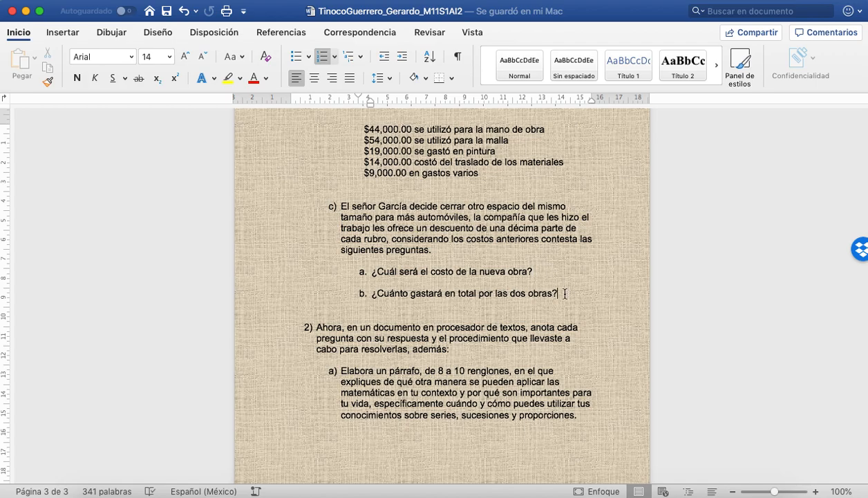
scroll(565, 293, "up", 2)
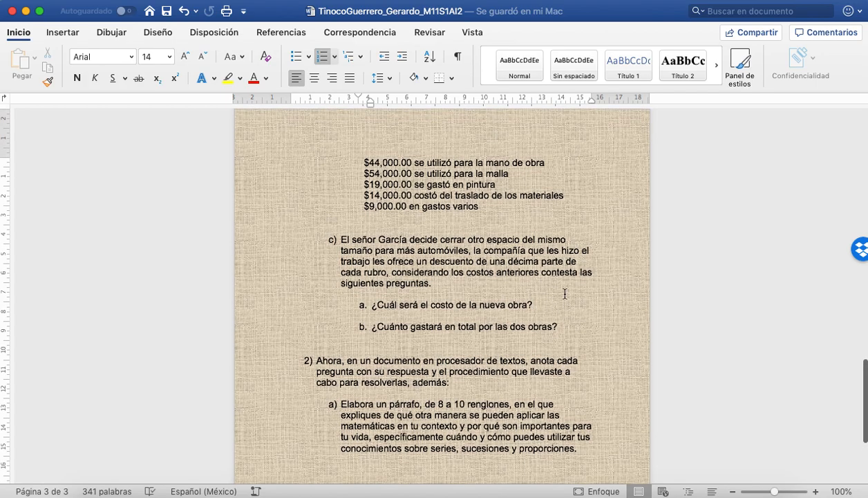
scroll(565, 293, "up", 2)
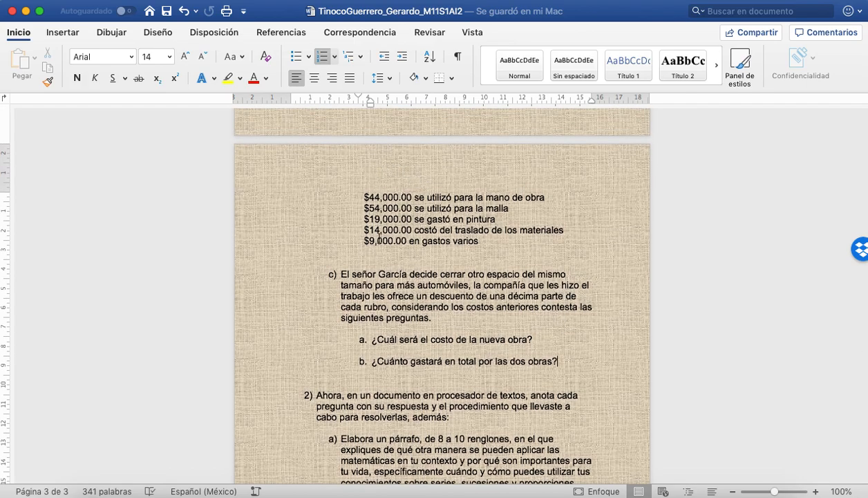
left_click(535, 339)
key("Return")
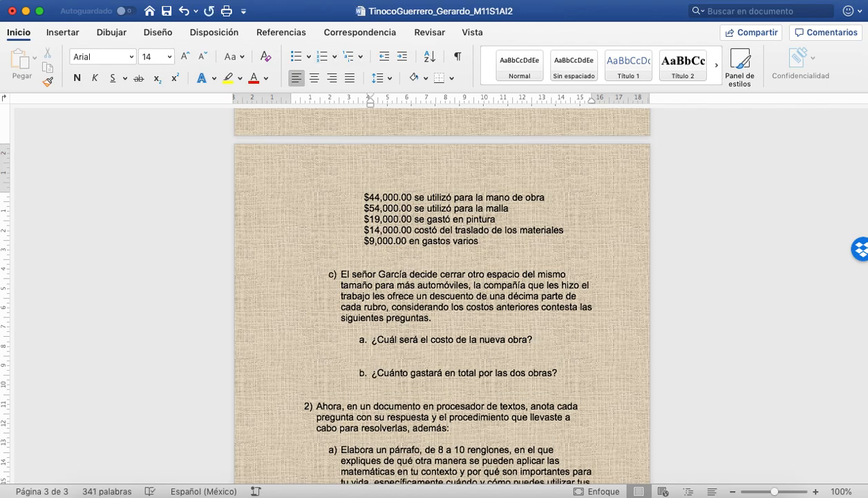
Write "El 10% de 160,000.00 es 16,000.00." as the first answer line on the new construction's cost, and start another line
scroll(484, 345, "up", 3)
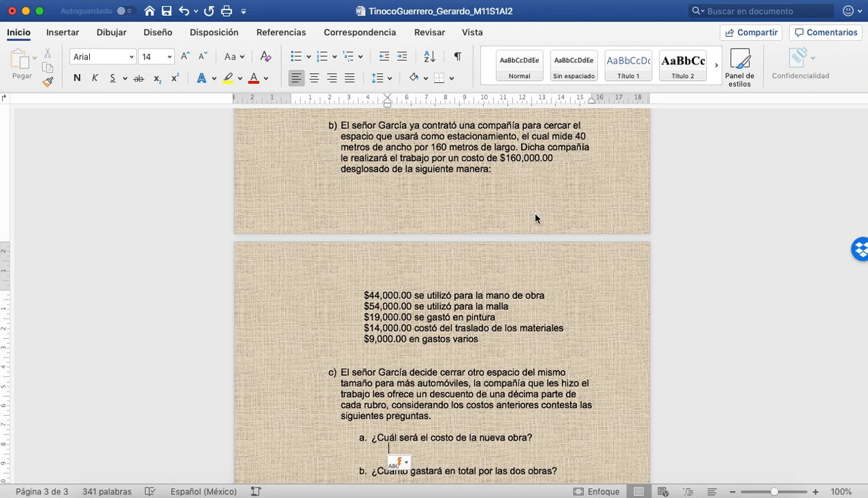
type("E")
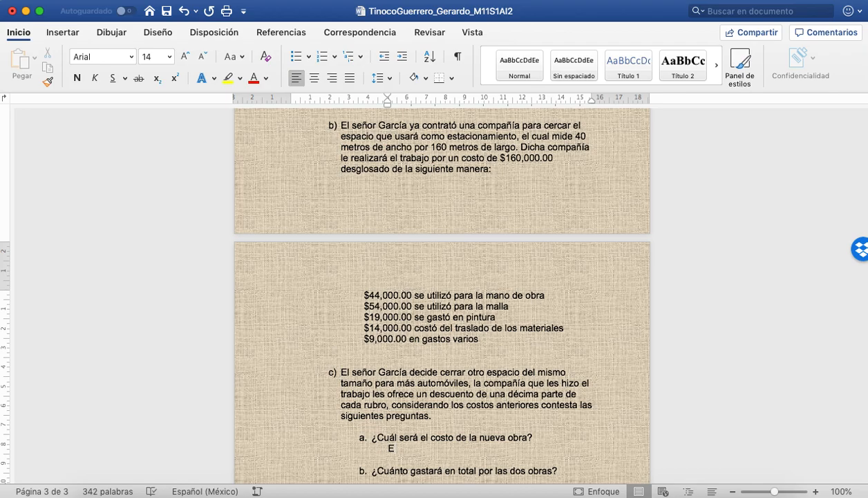
type("l 10% de 160,000.00 ")
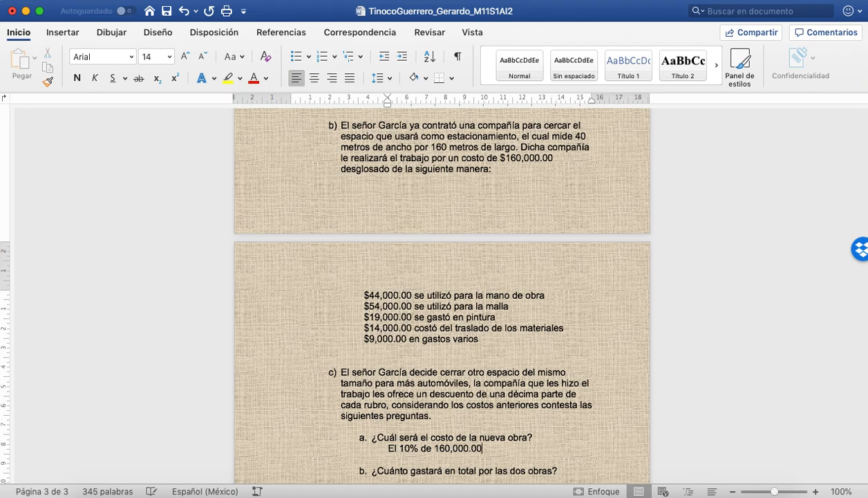
type("es 16,")
type("000.00")
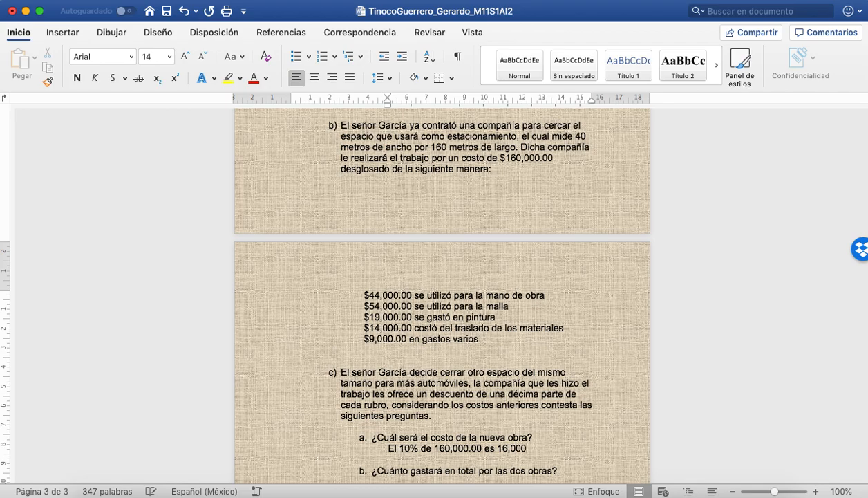
type(".")
key("Return")
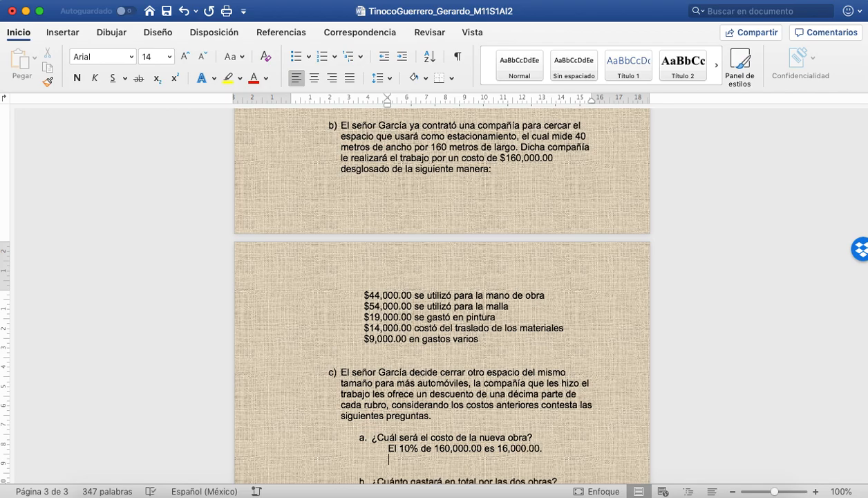
Complete the new construction's cost answer with "La segunda obra costará 160,000.00 – 16,000.00 = 144,000.00"
type("La segunda obra costará")
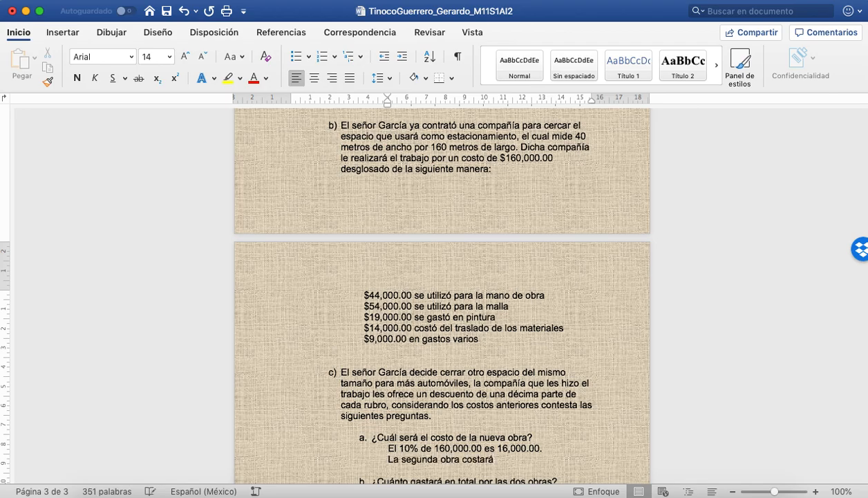
type(" 160,00")
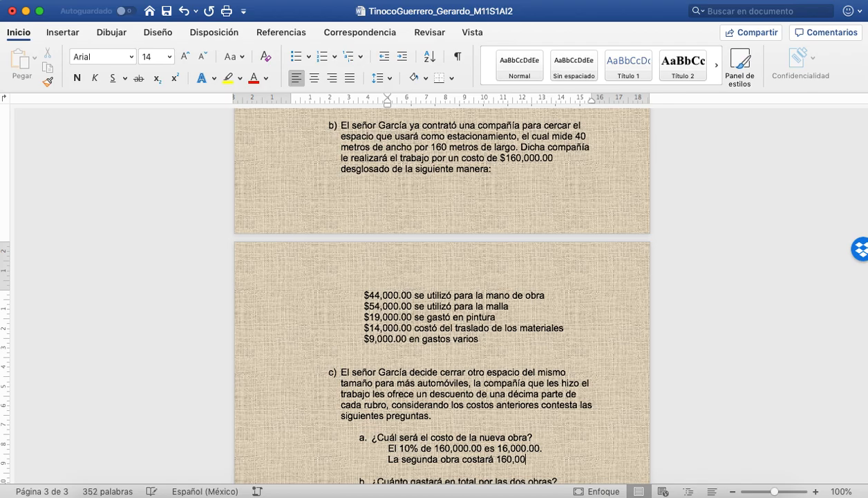
type("0.00 - 16,000.000")
key("BackSpace")
type("=")
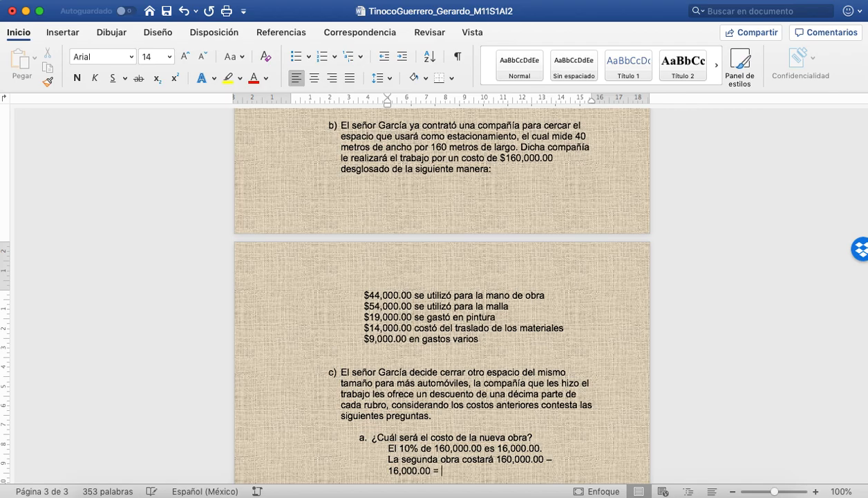
scroll(488, 224, "down", 2)
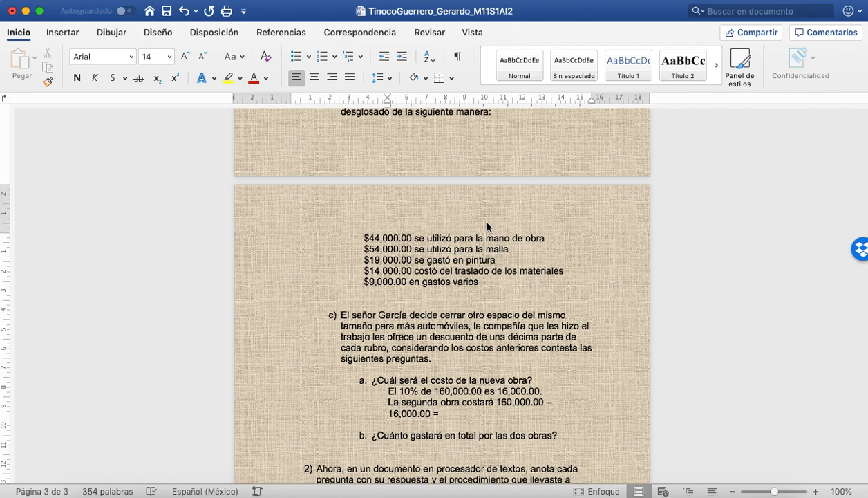
type("144,000.00")
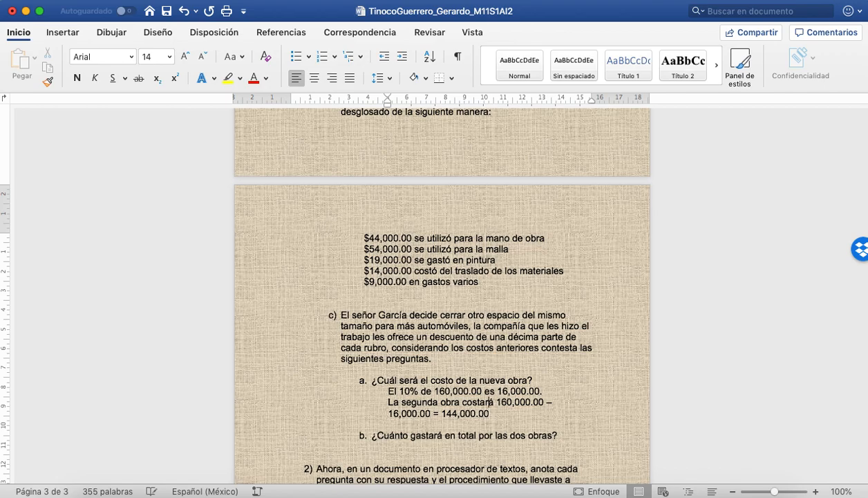
Answer "¿Cuánto gastará en total por las dos obras?" on an unnumbered line with "160,000.00 + 144,000.00 = 304,000.00", and save the document
scroll(399, 352, "down", 3)
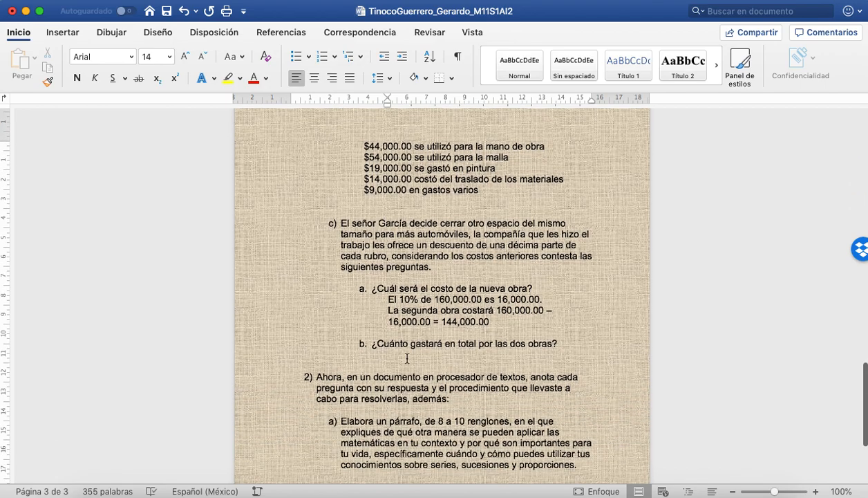
left_click(547, 344)
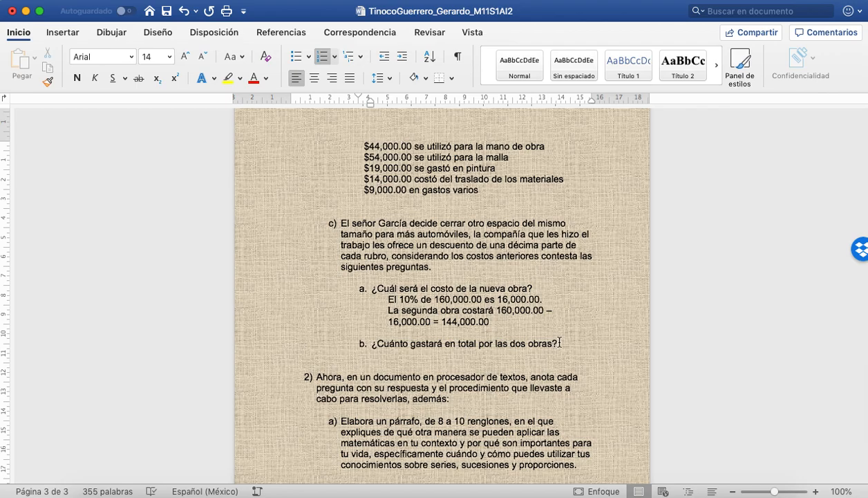
key("Return")
key("BackSpace")
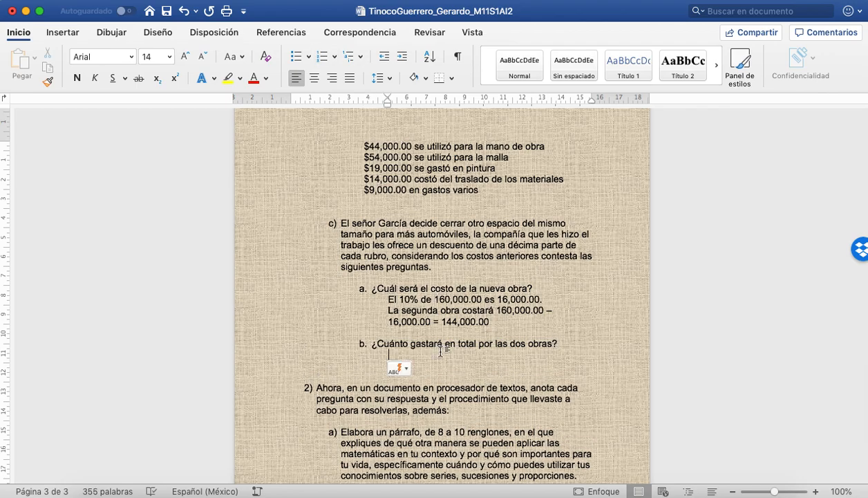
type("160")
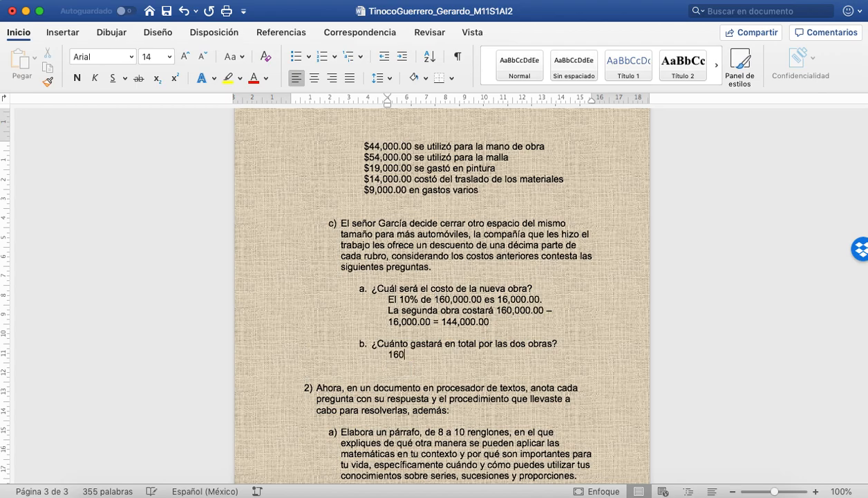
type(".000.00 + 144,00")
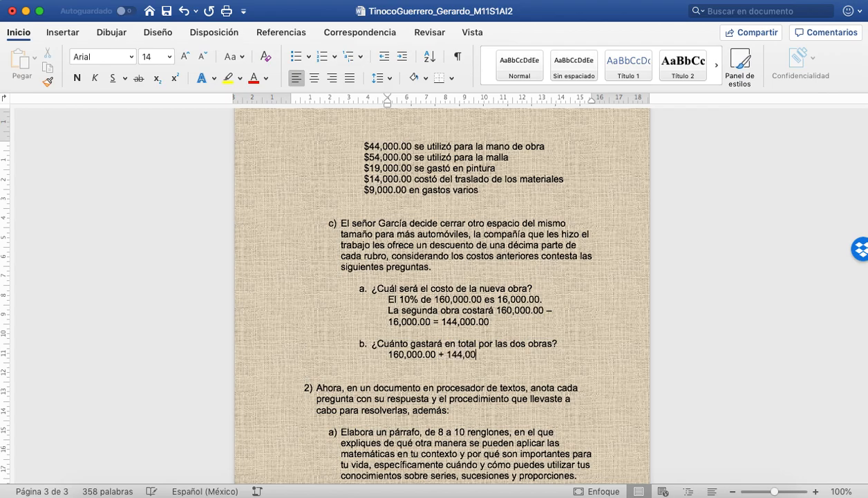
type("0.00 = 304,000.00")
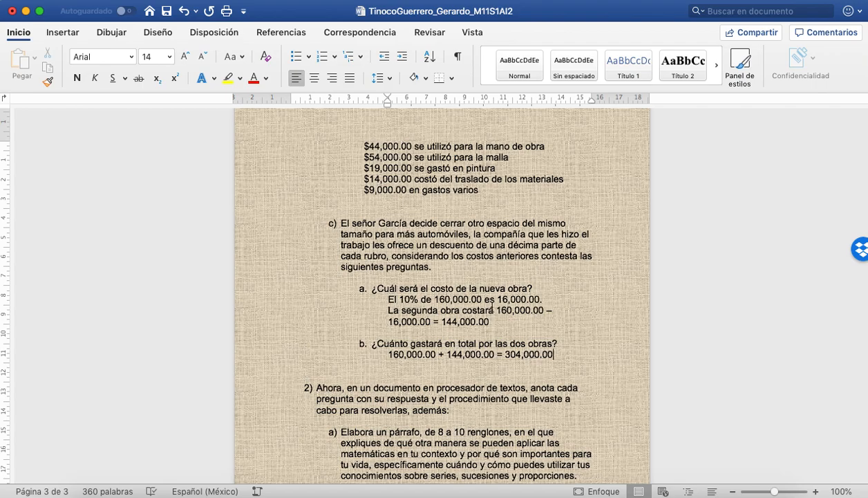
key("super+s")
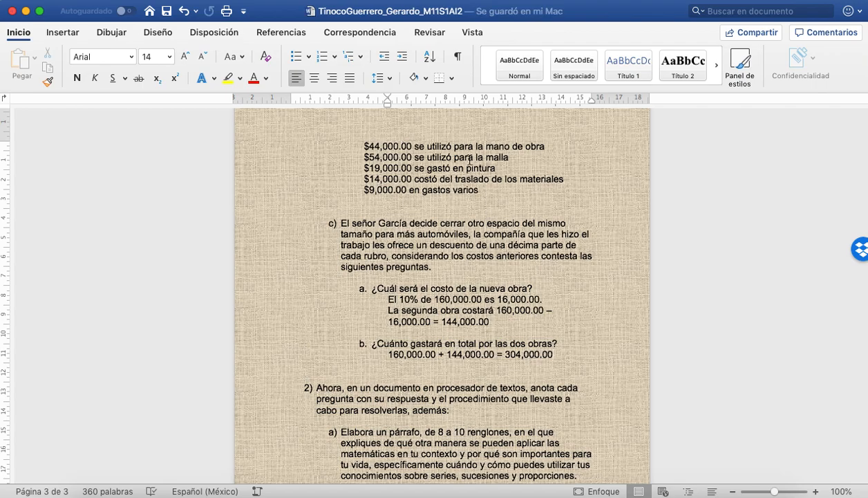
Review the itemised cost breakdown, starting with the labour amount, against the cost answers and the paragraph task that follows
scroll(373, 181, "up", 3)
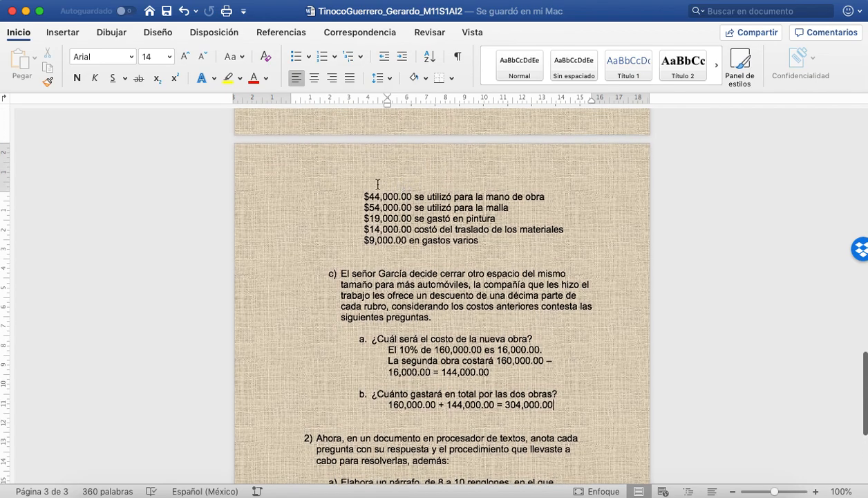
scroll(376, 195, "up", 4)
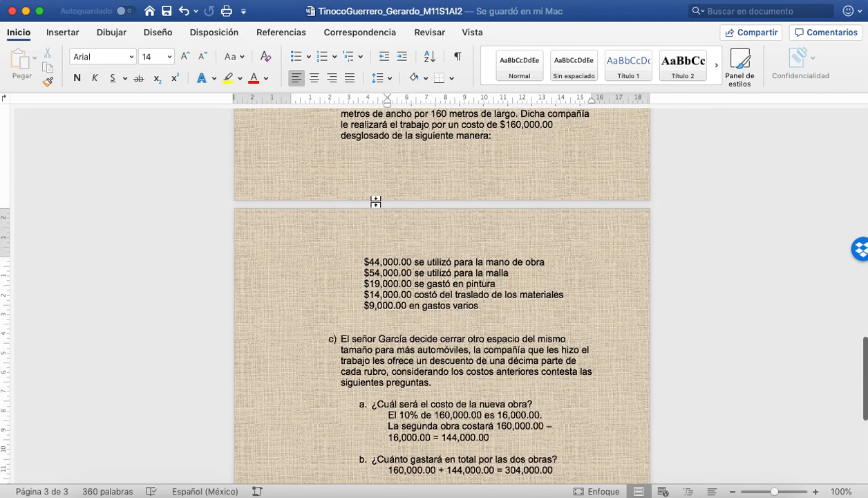
left_click(369, 260)
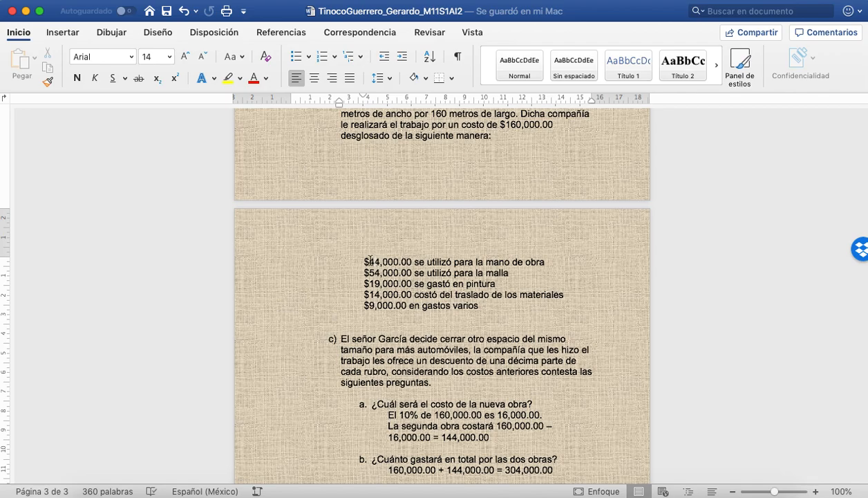
double_click(371, 260)
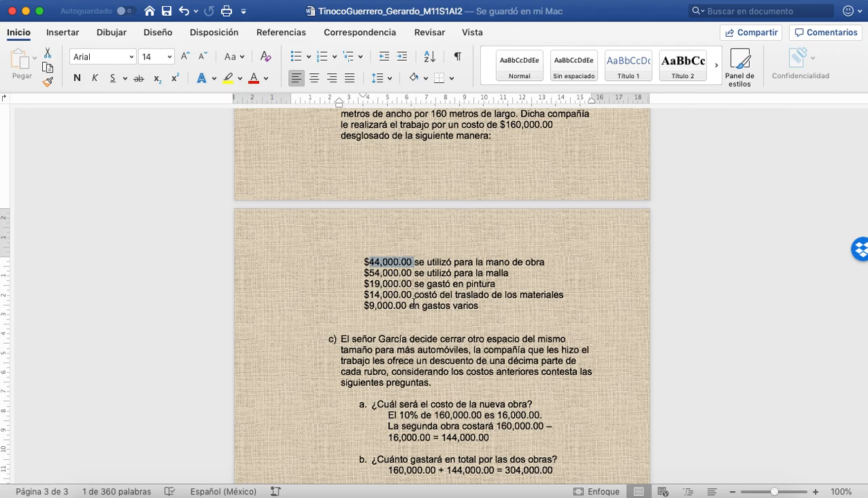
scroll(414, 304, "down", 3)
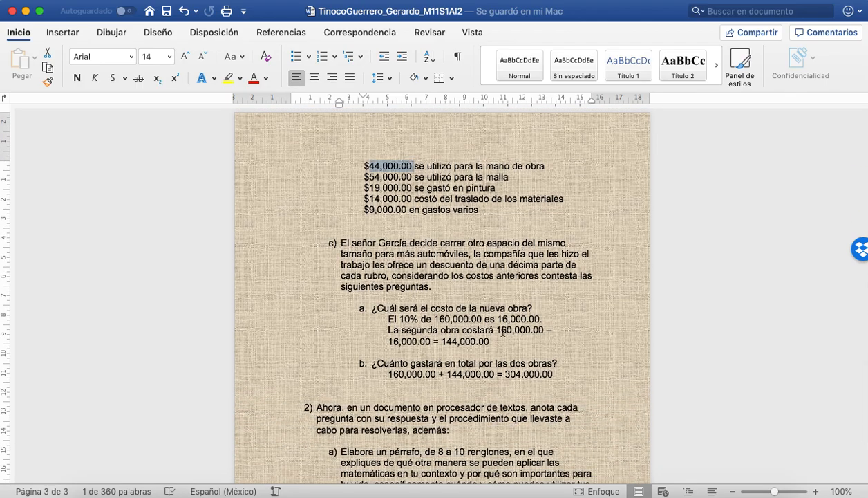
left_click(502, 331)
scroll(503, 331, "down", 6)
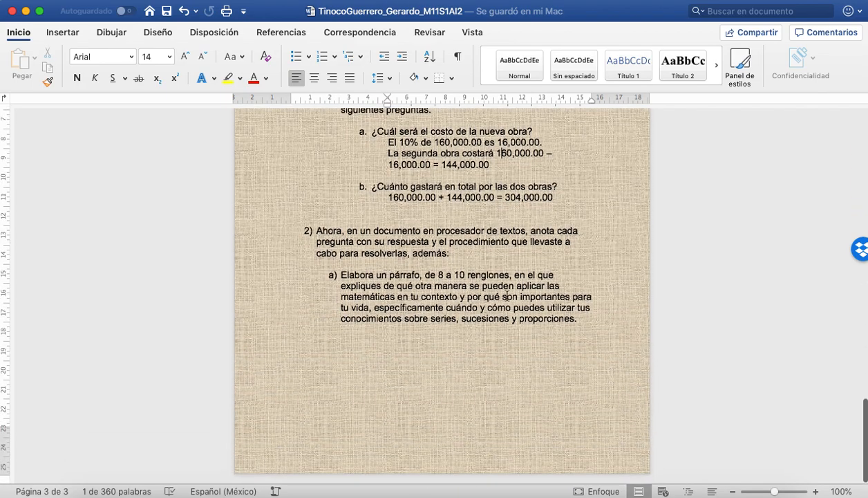